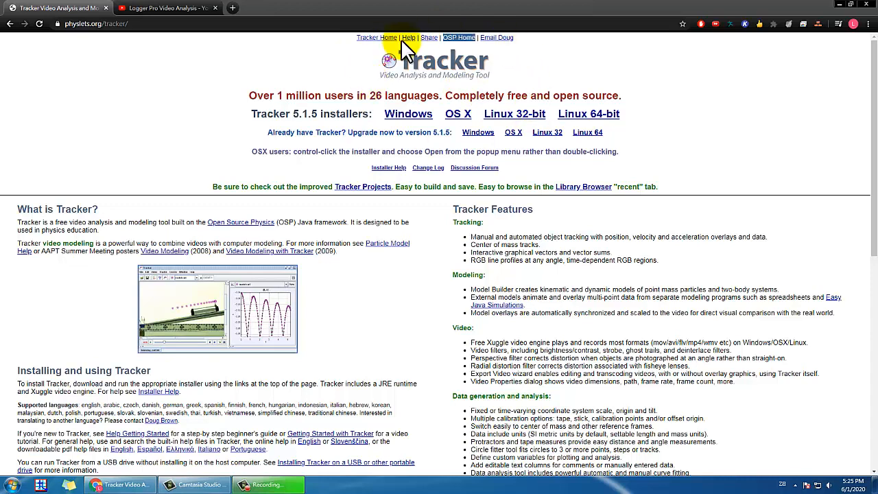
Step: Look at the Tracker site's address and watch part of the Logger Pro Video Analysis video on YouTube
click(164, 23)
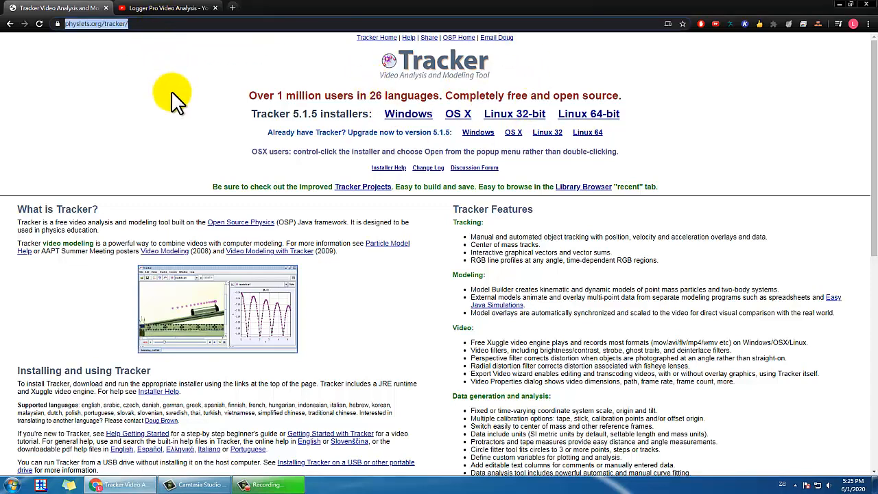
click(173, 118)
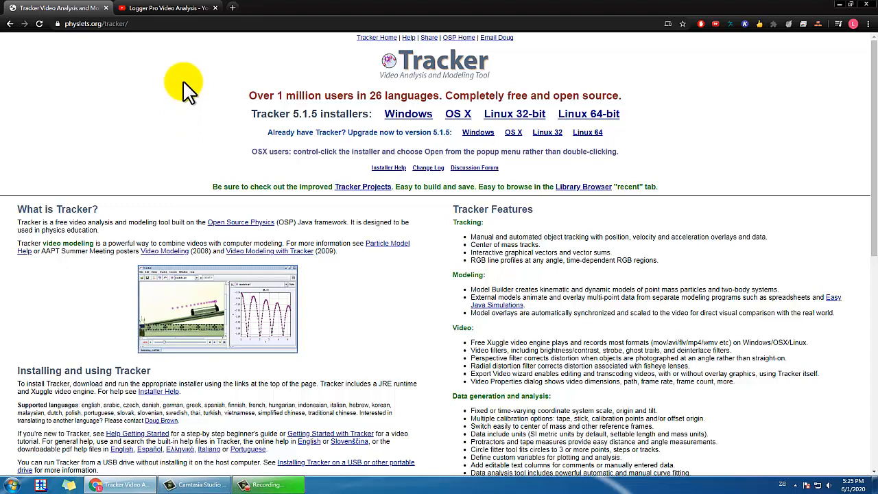
click(165, 9)
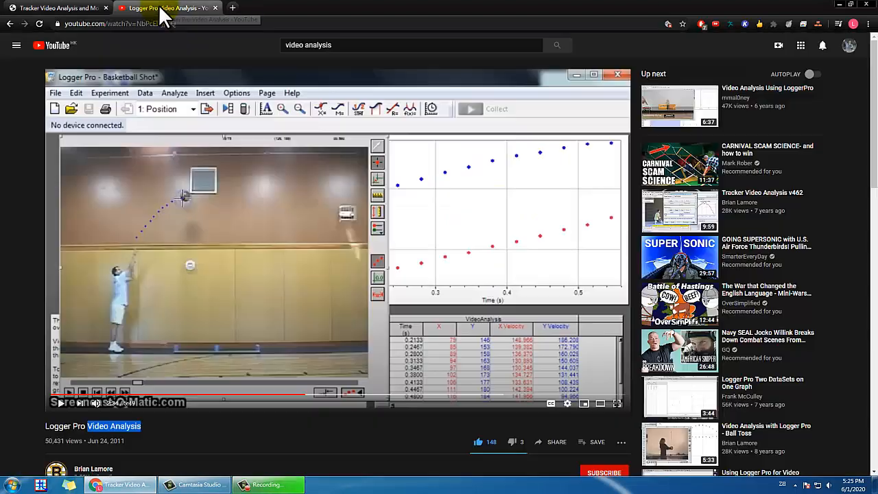
click(88, 424)
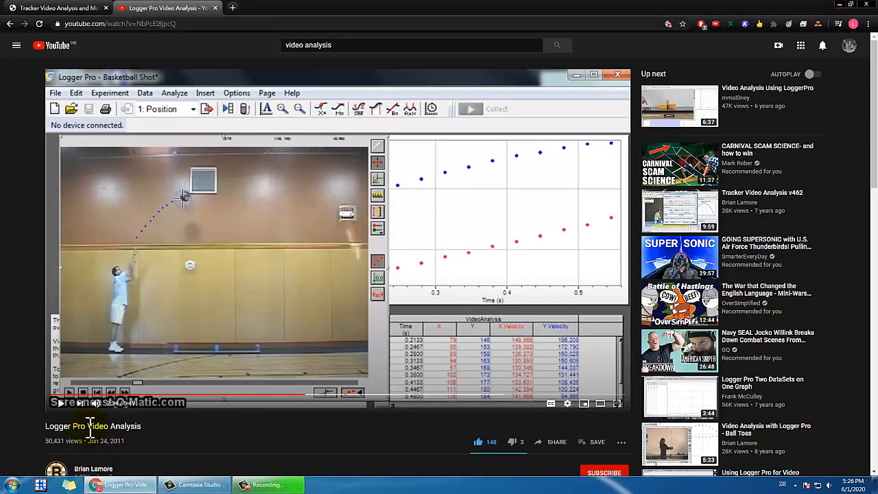
click(342, 369)
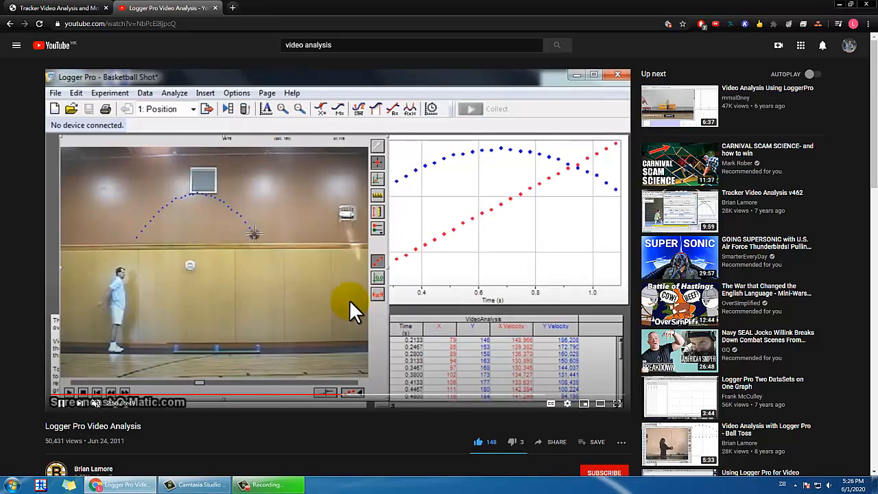
drag(46, 426, 82, 434)
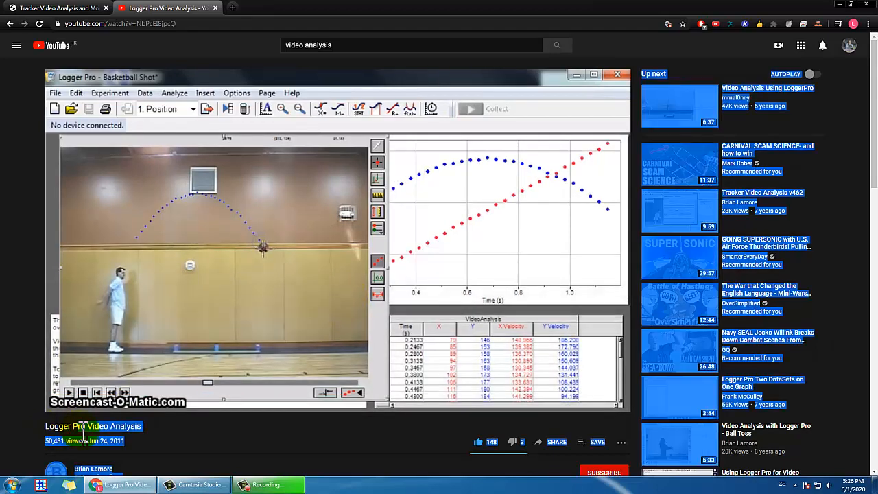
click(84, 435)
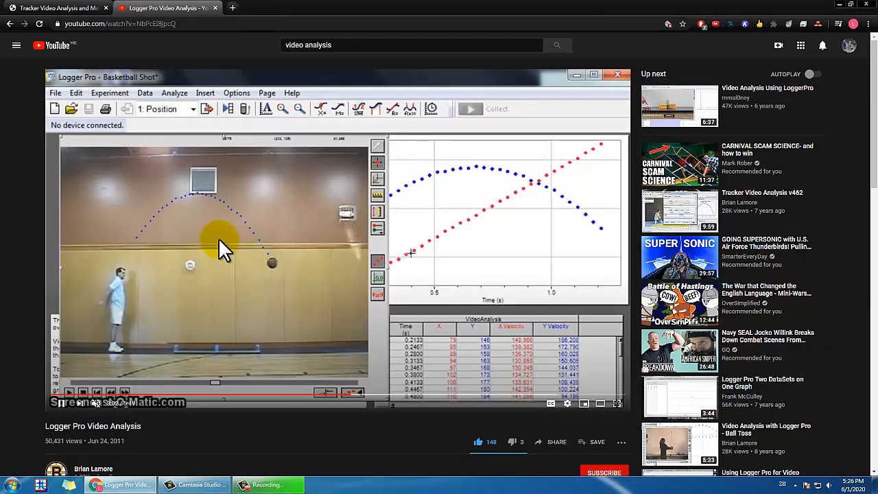
Step: Return to the Tracker web page and examine the Tracker 5.1.5 installers offered for each operating system
click(38, 8)
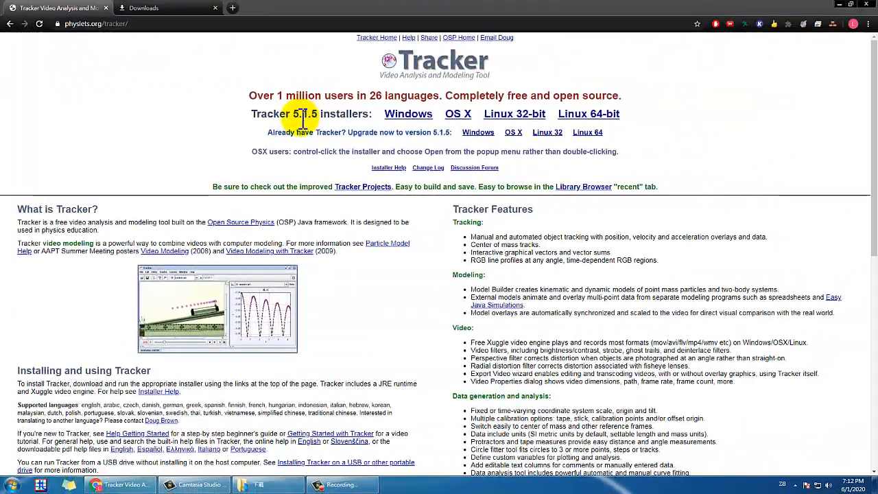
drag(268, 115, 356, 134)
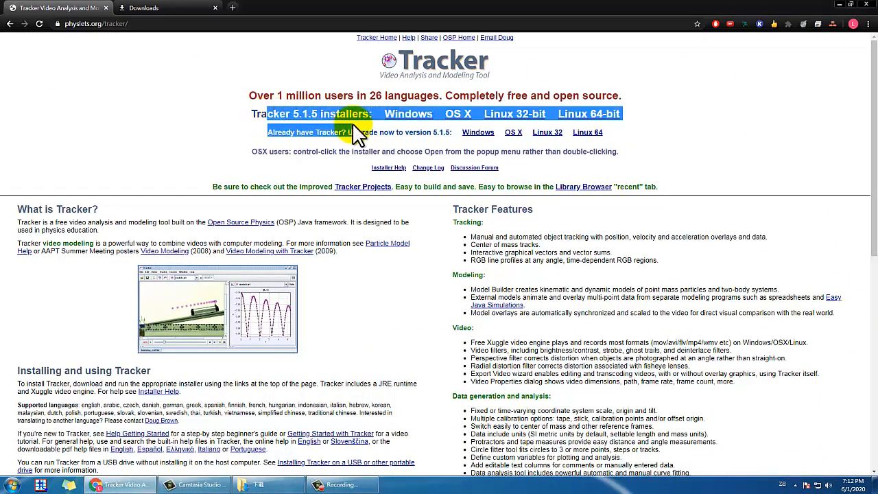
click(352, 114)
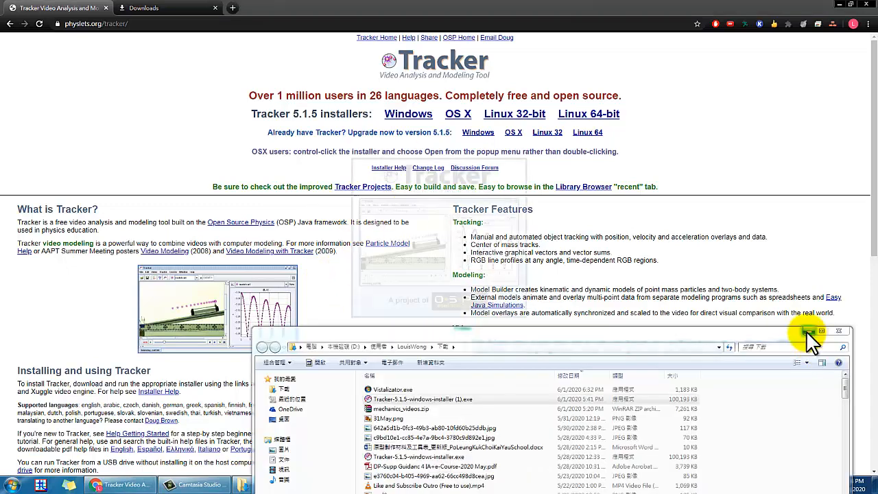
Step: Start reinstalling Tracker 5.1.5, accepting the licence agreement and the default Tracker home directory
click(806, 330)
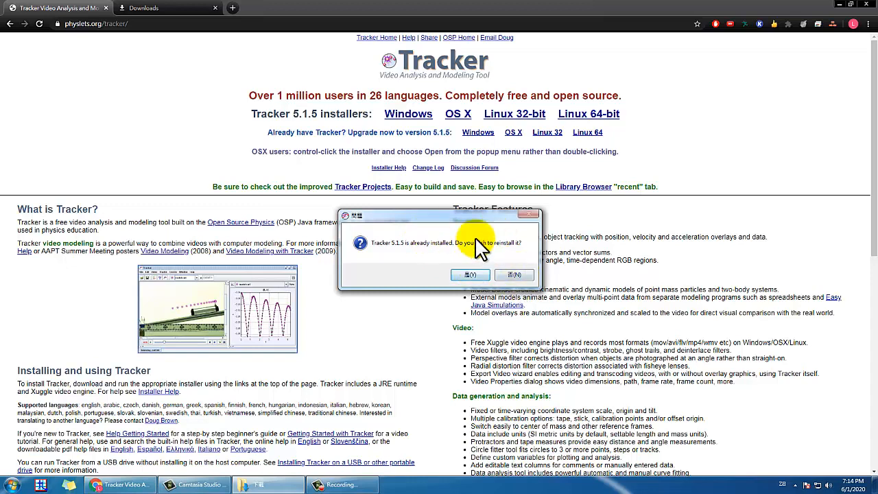
click(470, 275)
click(491, 320)
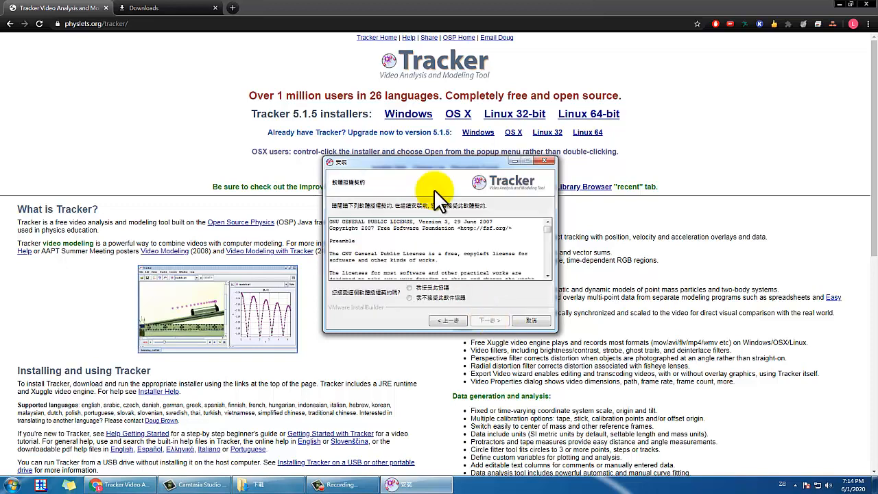
click(421, 290)
click(474, 320)
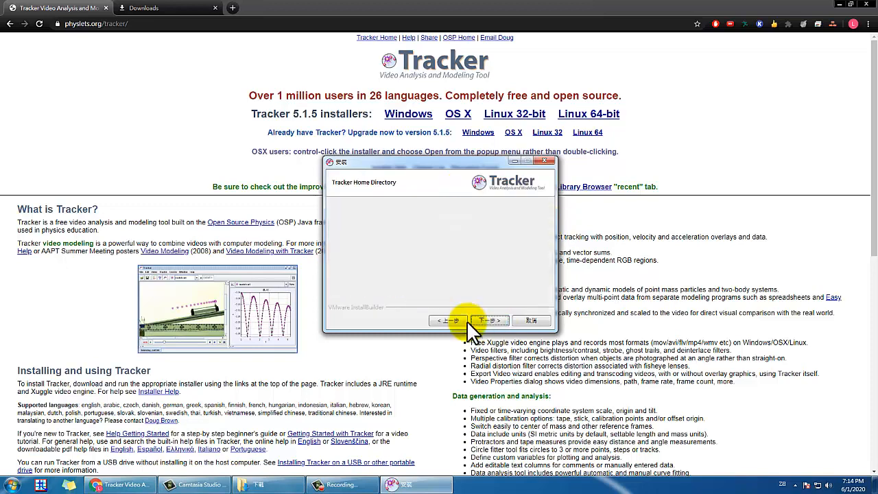
click(480, 323)
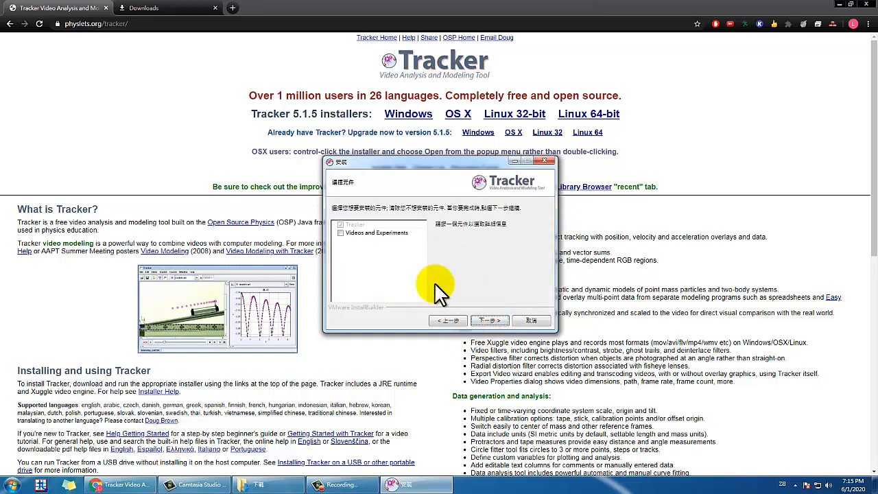
Step: Include the Videos and Experiments component and install Tracker with the default directory for video and experiment files
click(341, 232)
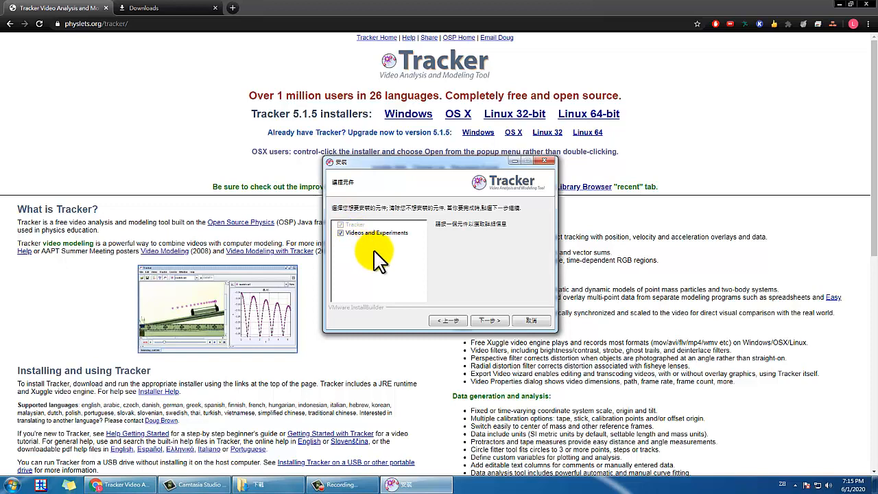
click(484, 321)
click(495, 319)
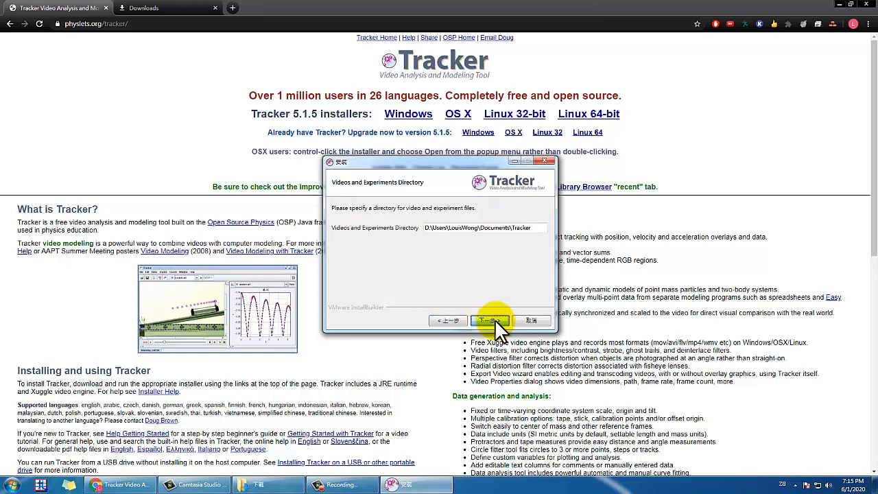
click(484, 320)
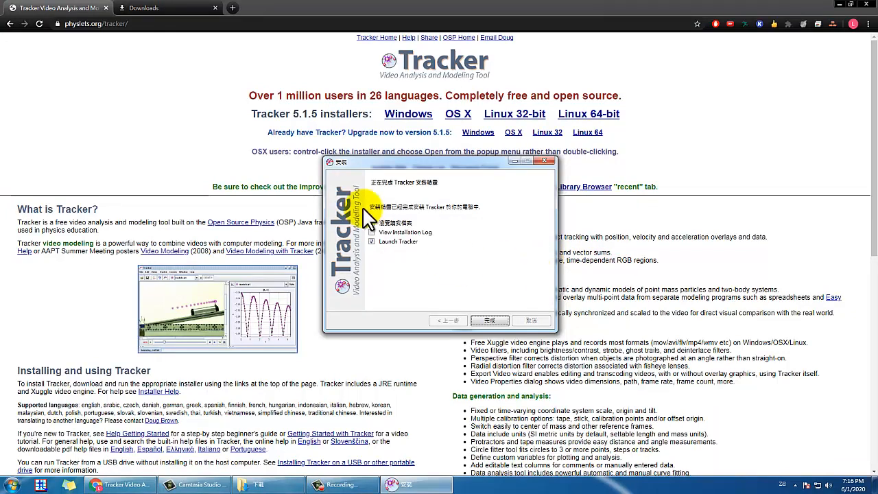
Step: Finish the setup with Launch Tracker enabled, dismiss the readme and maximize the Tracker window
click(489, 322)
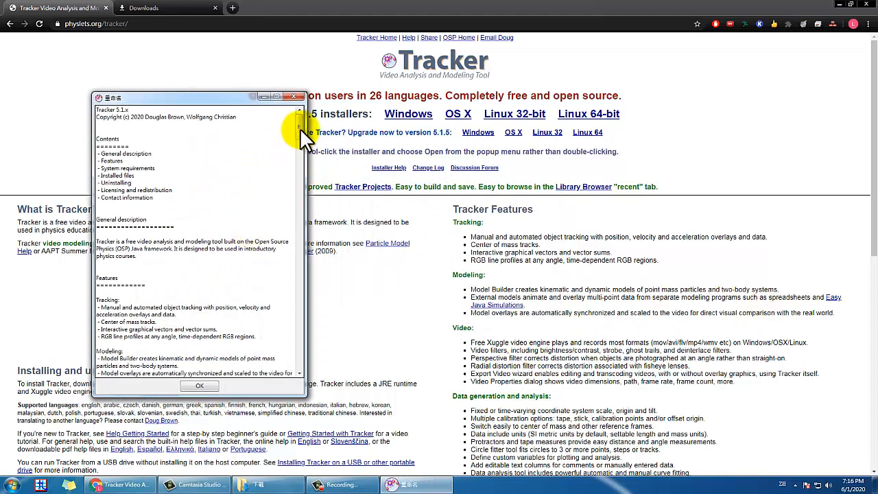
mouse_move(300, 129)
mouse_down()
mouse_move(314, 190)
mouse_move(311, 132)
mouse_up()
click(200, 387)
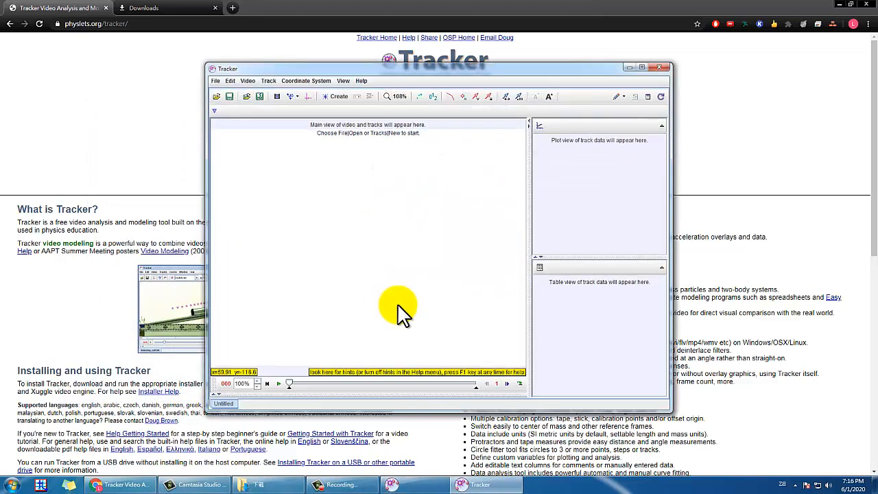
click(642, 67)
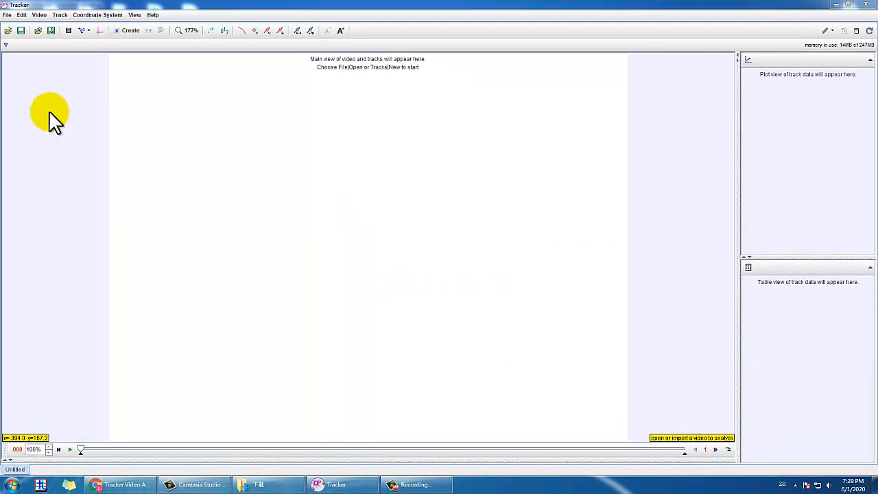
Step: Open the sample video BallTossOut.mov from the videos folder and dismiss the frame durations warning
click(8, 32)
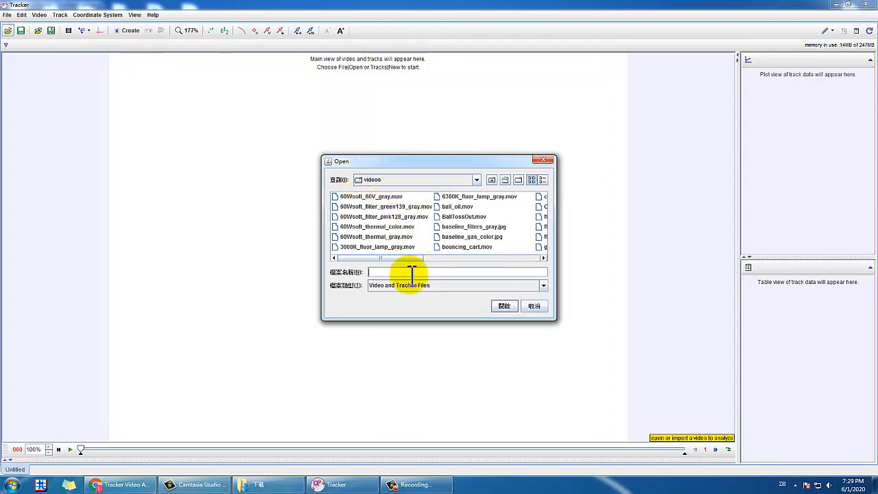
mouse_move(403, 257)
mouse_down()
mouse_move(536, 252)
mouse_move(394, 253)
mouse_up()
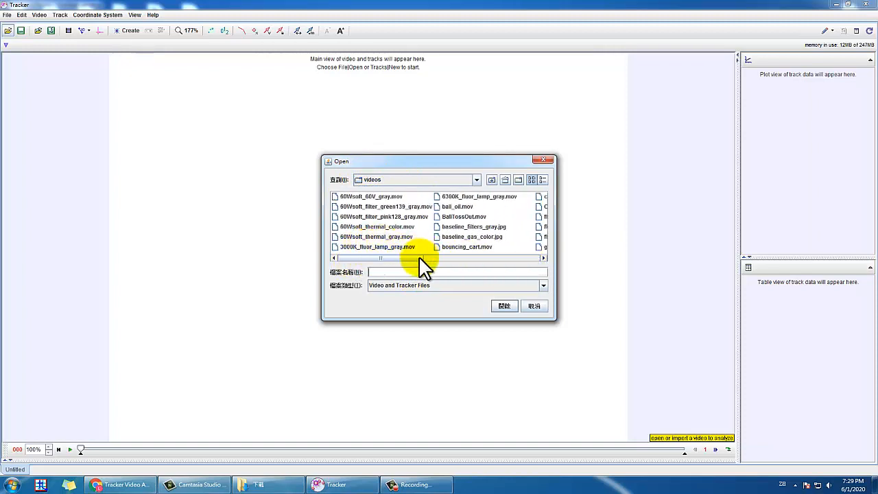
click(453, 216)
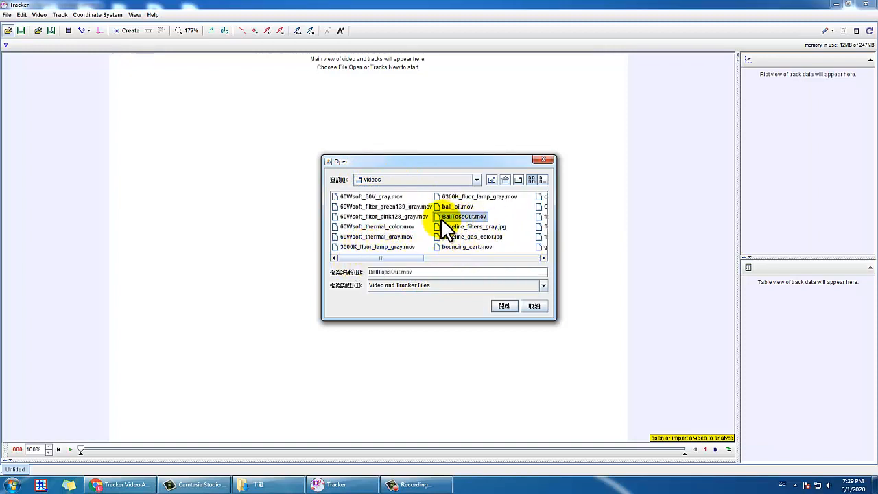
click(507, 305)
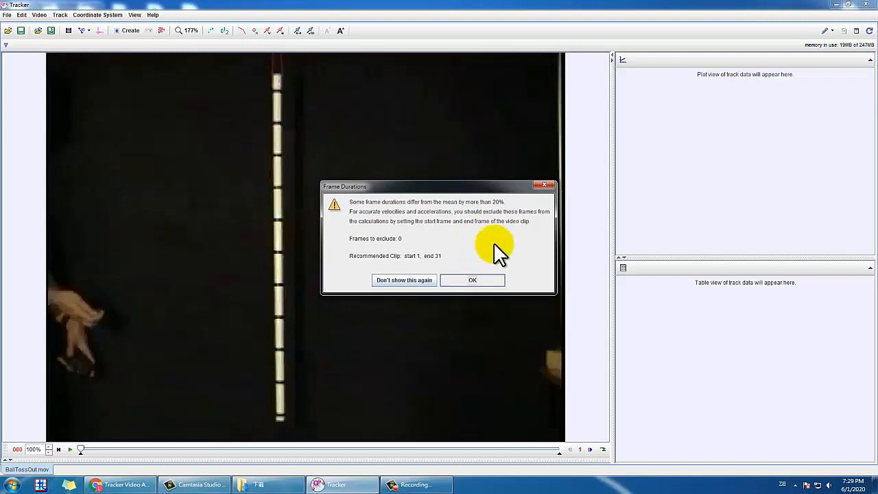
click(483, 280)
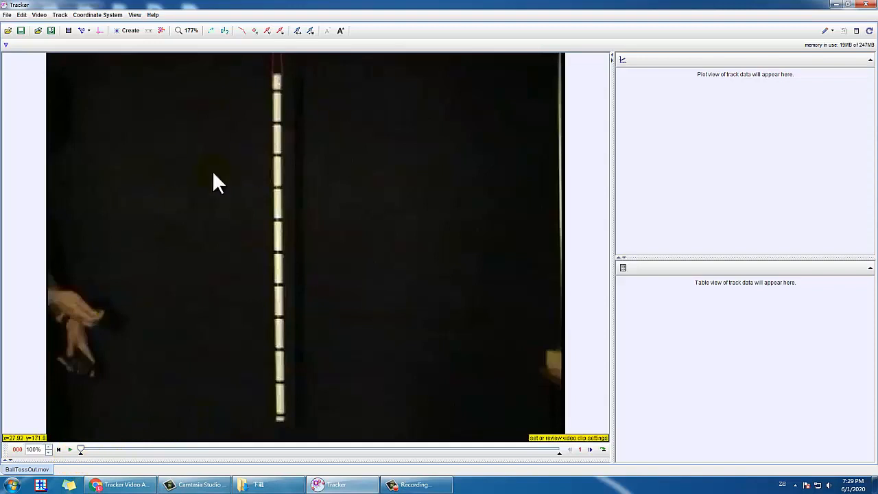
Step: Play the ball toss video to its end, step back one frame and return to the first frame
click(70, 449)
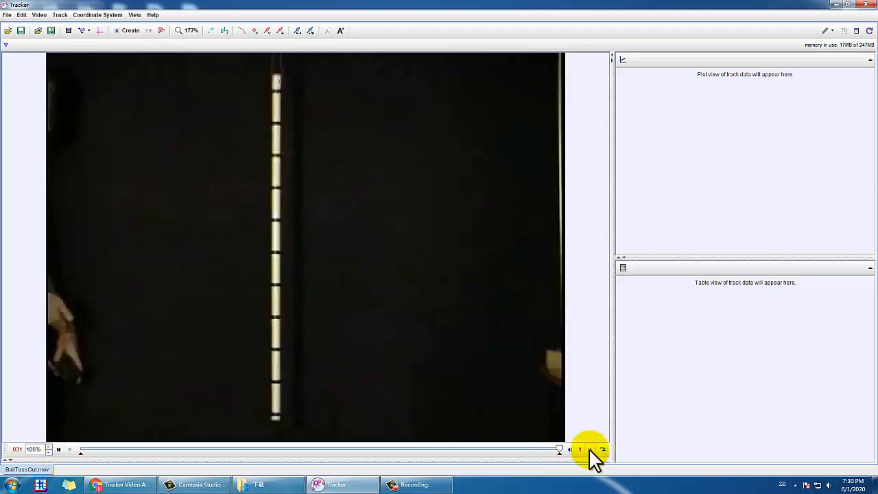
click(570, 450)
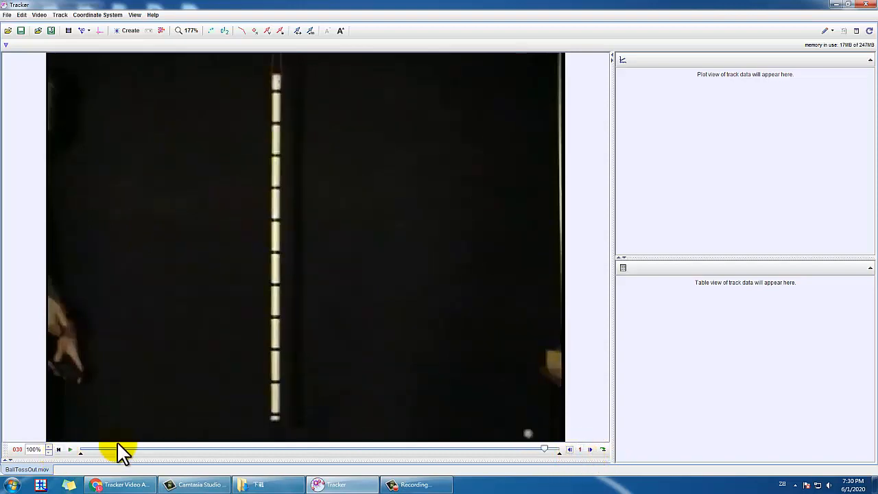
click(60, 449)
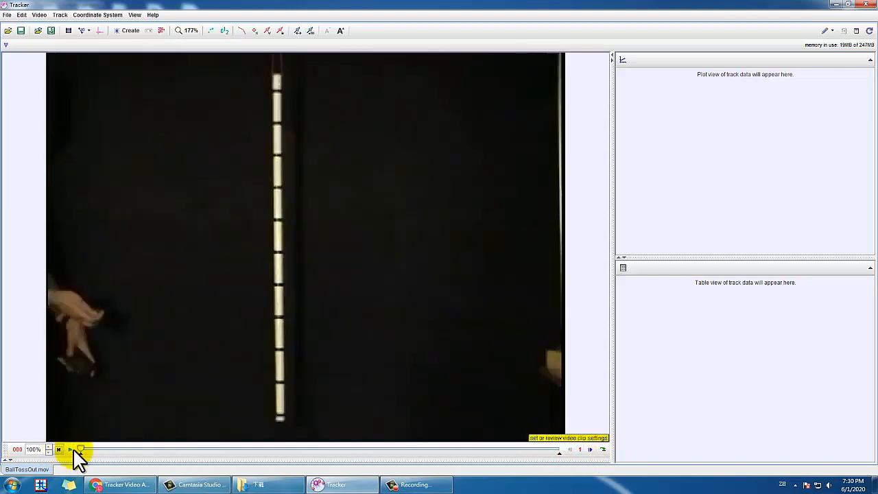
Step: Step the ball toss video forward frame by frame to frame 14 to follow the ball's flight
click(590, 450)
click(590, 450)
click(590, 450)
click(590, 450)
click(590, 451)
click(590, 450)
click(590, 450)
click(591, 450)
click(591, 451)
click(590, 450)
click(590, 450)
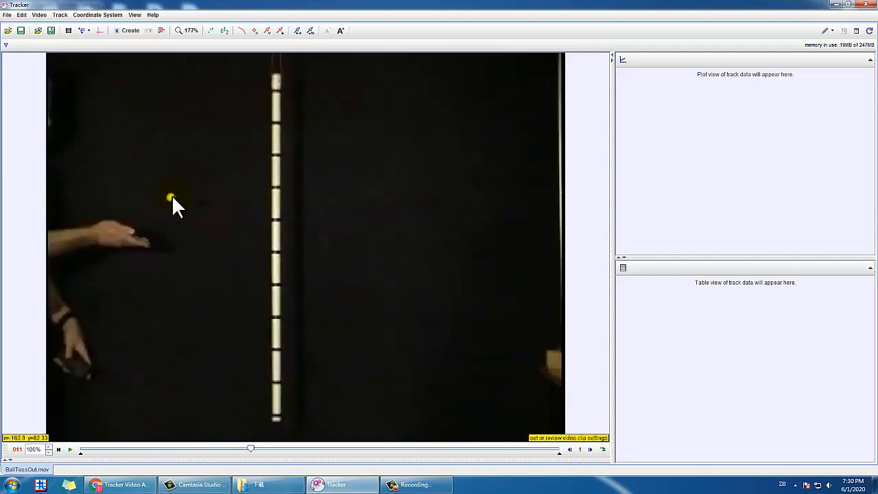
click(590, 450)
click(590, 450)
click(590, 450)
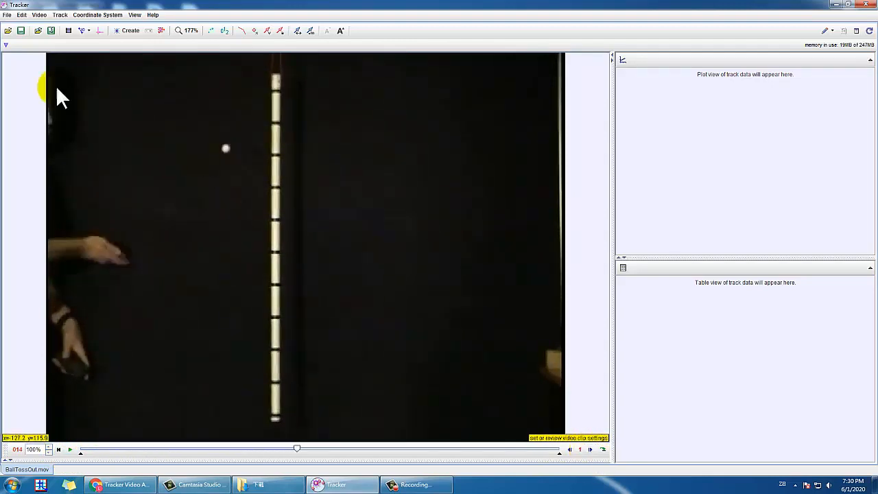
Step: Start opening another file, look into the videos folder and go up to its parent Tracker folder
click(6, 32)
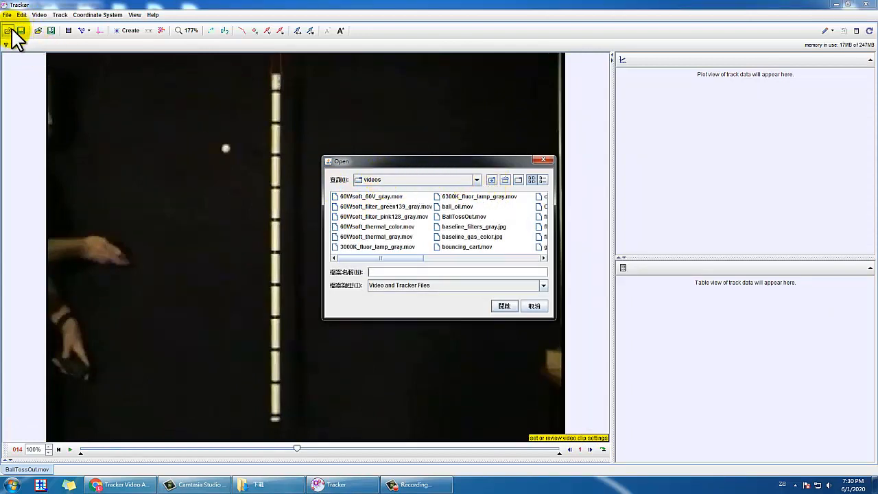
click(423, 182)
click(424, 180)
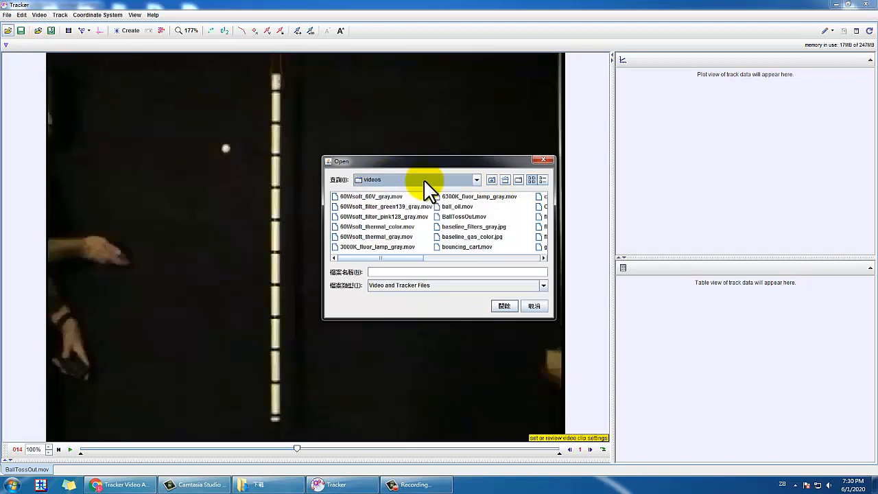
click(476, 180)
scroll(477, 192, up, 2)
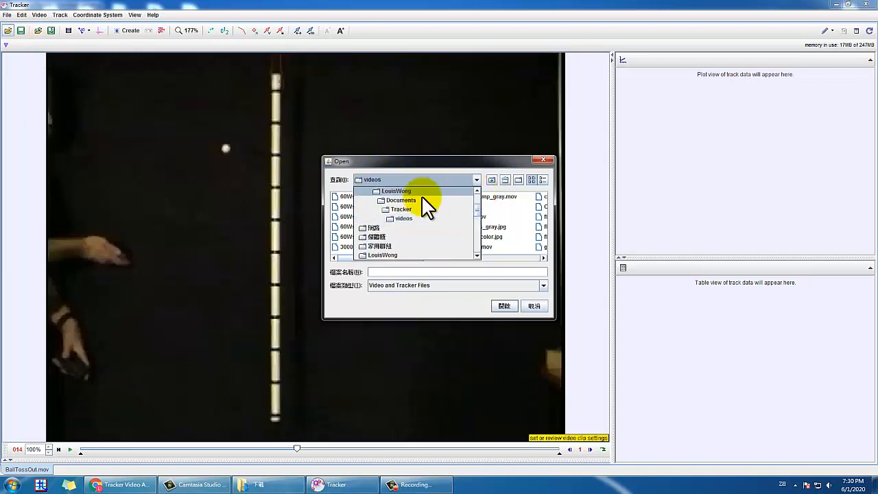
click(402, 206)
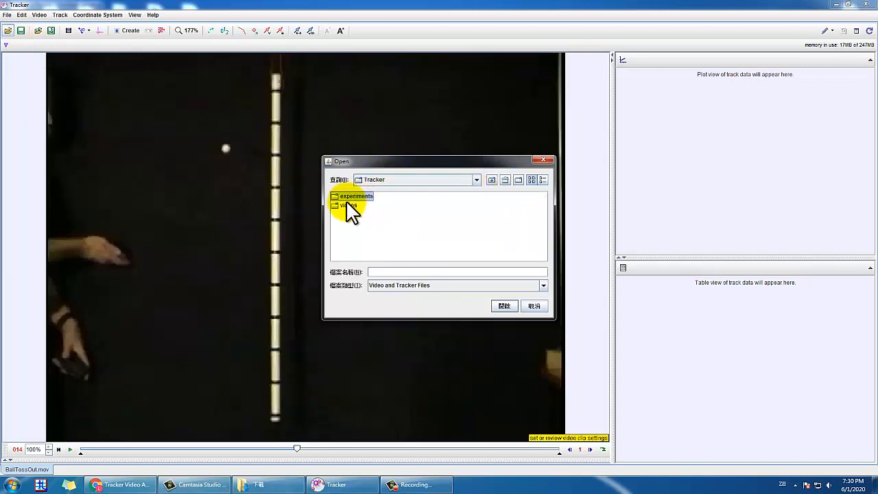
double_click(348, 206)
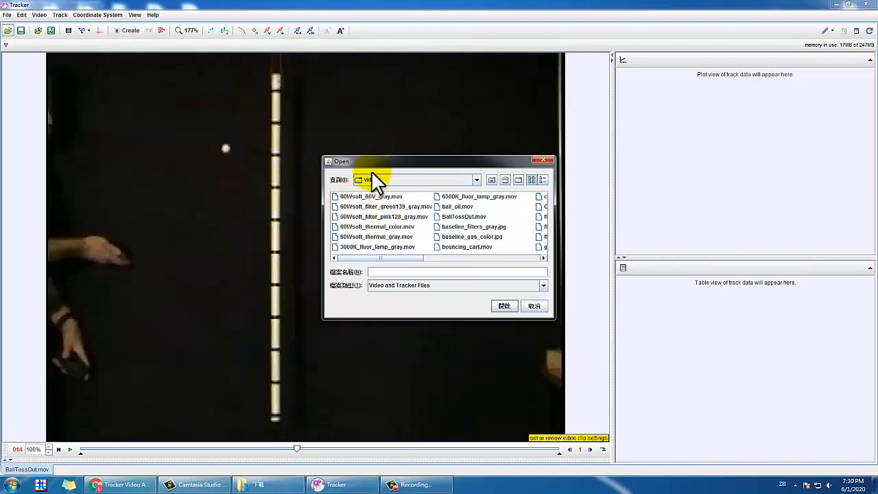
click(490, 178)
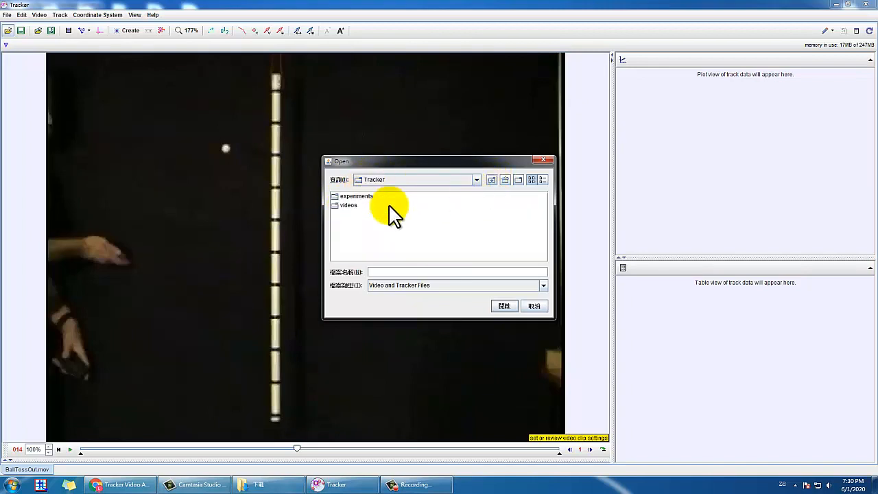
Step: Open the sample experiment BallToss.trk from the experiments folder and close its notes window
double_click(335, 197)
drag(395, 257, 430, 259)
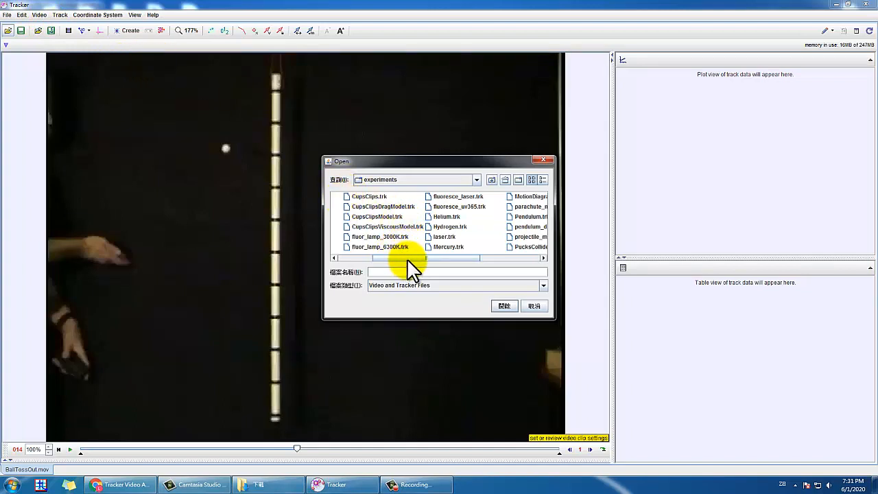
drag(408, 258, 370, 258)
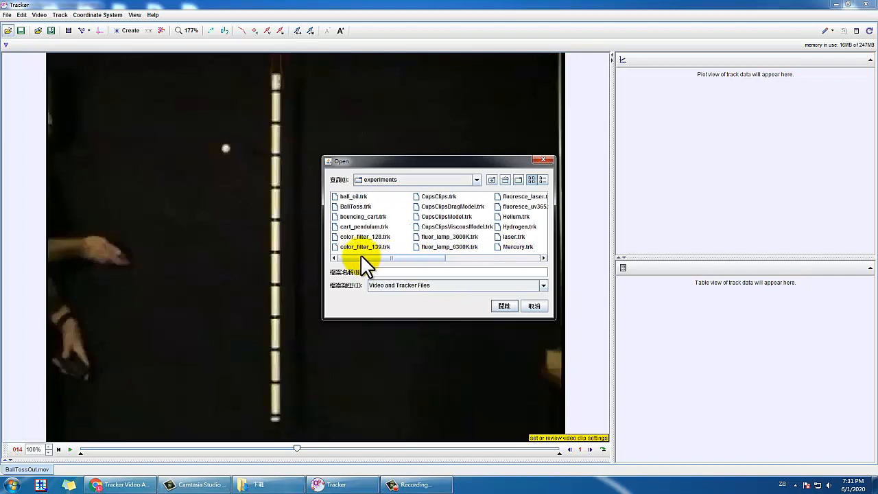
click(350, 206)
click(505, 306)
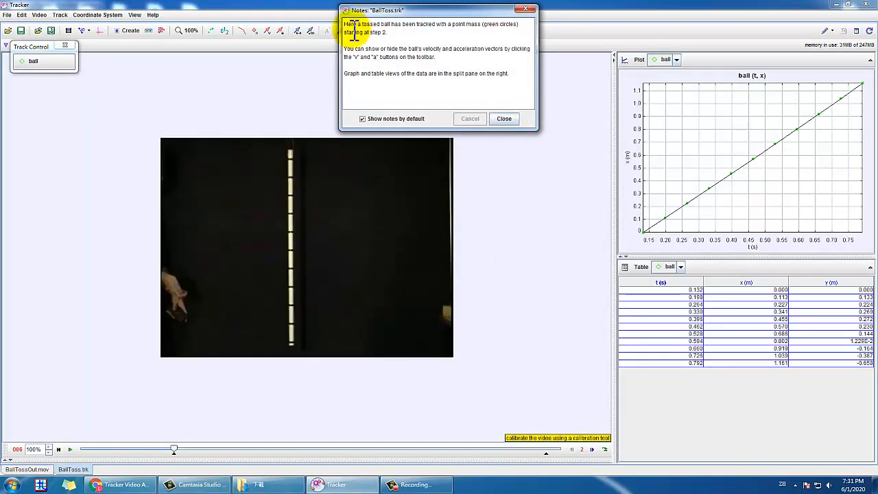
click(500, 118)
Step: Switch between BallTossOut.mov and BallToss.trk to compare the raw video with the tracked experiment, ending on BallToss.trk
click(181, 450)
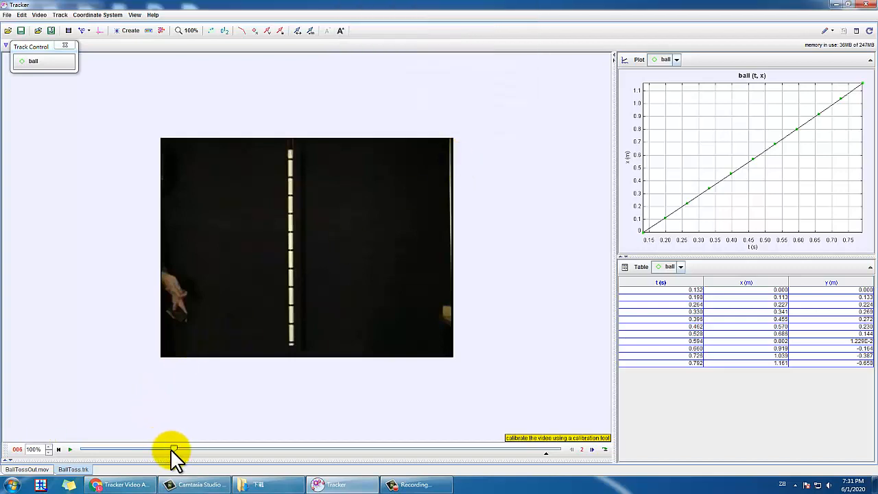
click(41, 471)
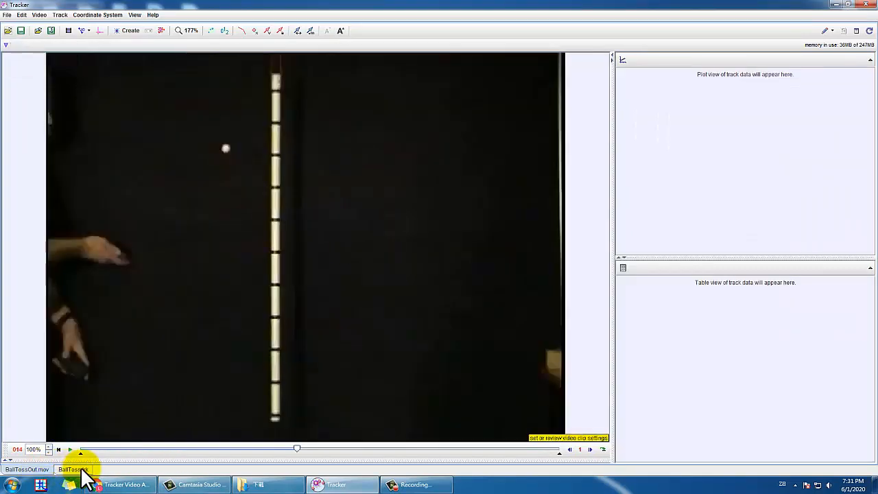
click(31, 470)
click(71, 470)
click(17, 470)
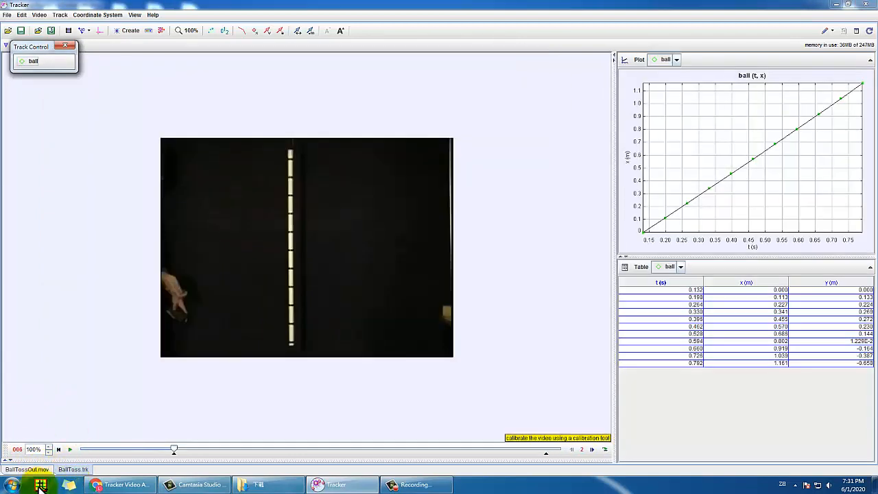
click(31, 472)
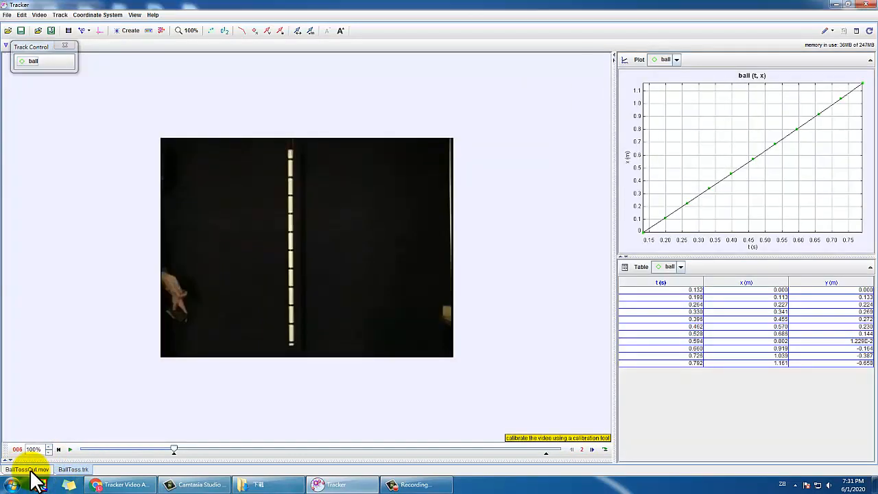
click(71, 470)
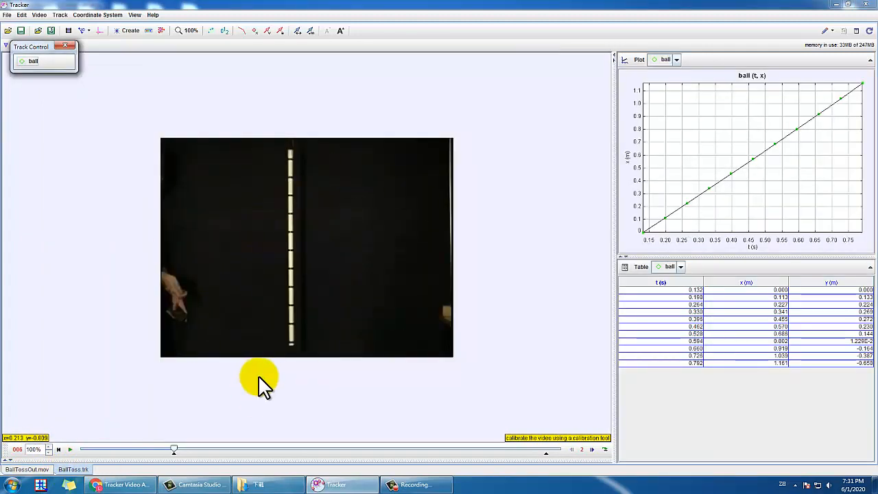
Step: Scrub the BallToss.trk video forward to frame 20 to follow the tracked ball positions, briefly comparing with BallTossOut.mov on the way
click(174, 449)
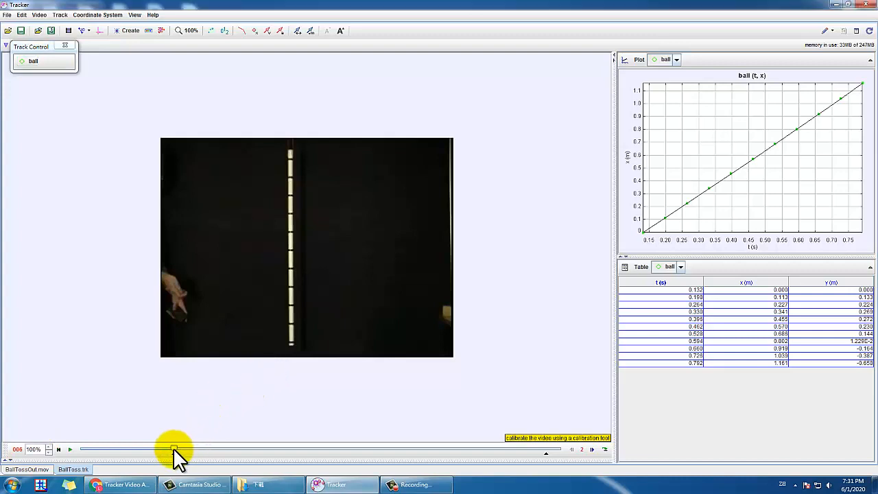
drag(190, 449, 366, 450)
drag(293, 451, 360, 451)
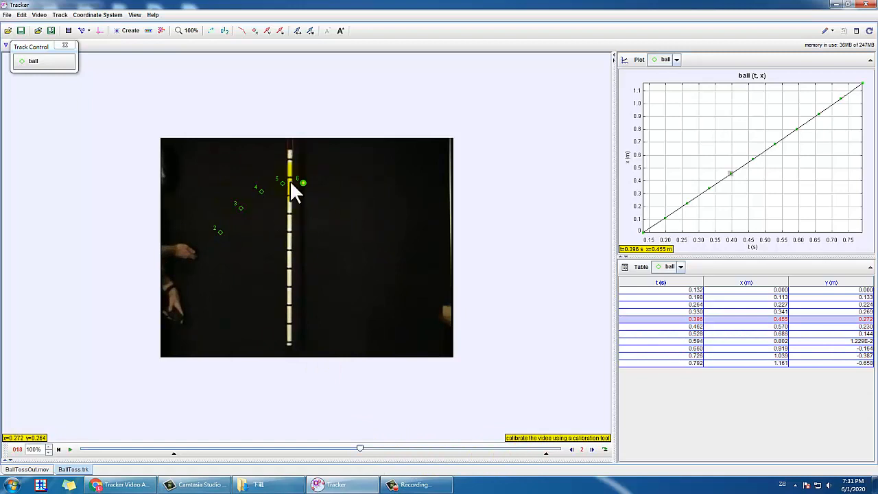
click(27, 469)
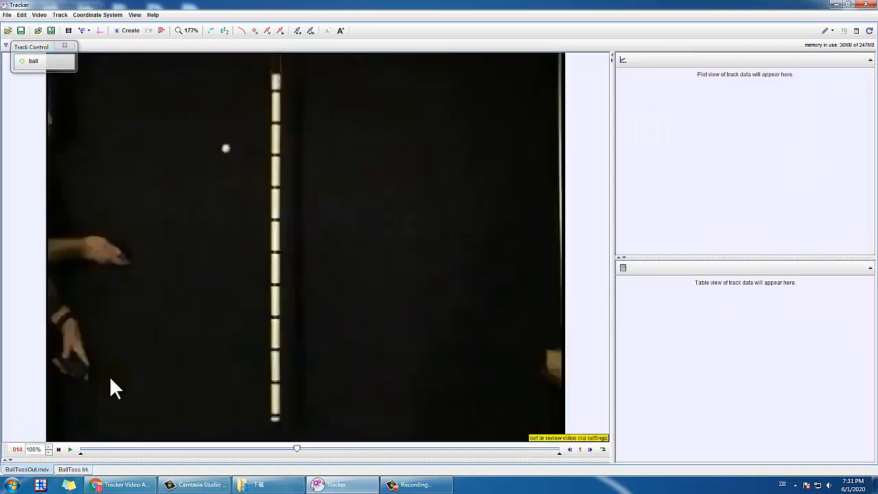
click(74, 469)
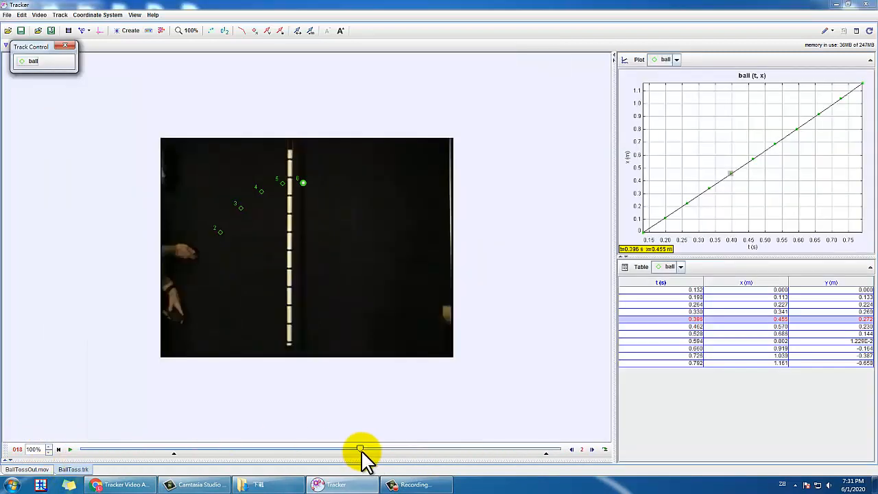
drag(360, 451, 386, 449)
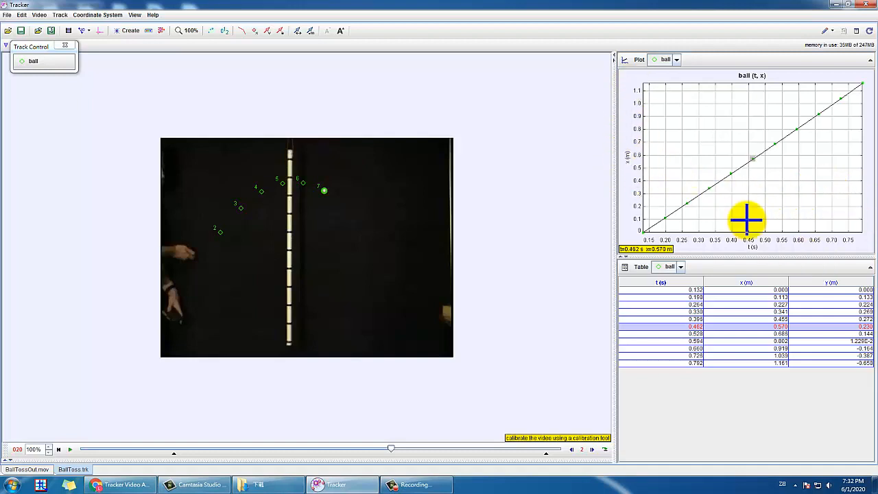
Step: Plot the ball's position y-component against time, and replace it with the velocity x-component vx
click(627, 157)
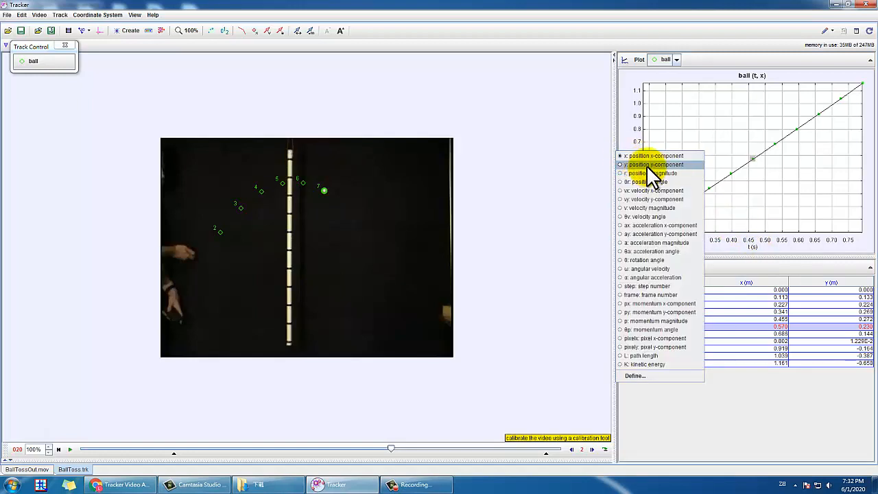
click(646, 164)
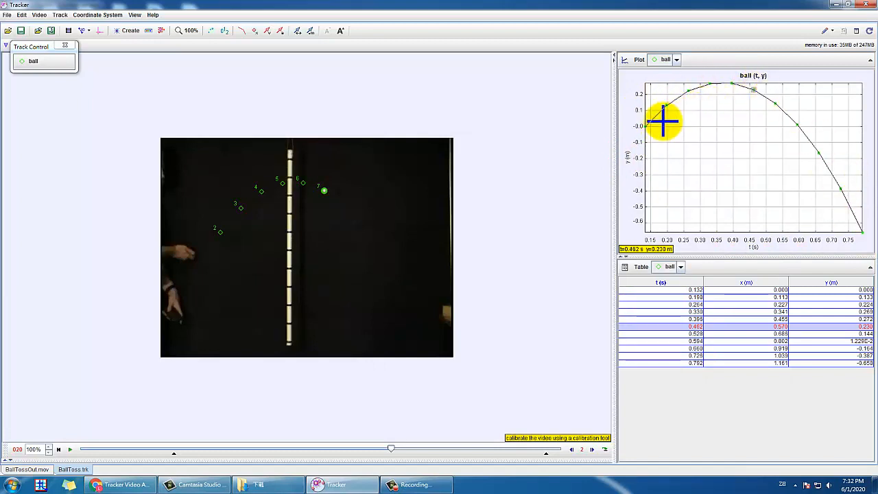
click(627, 157)
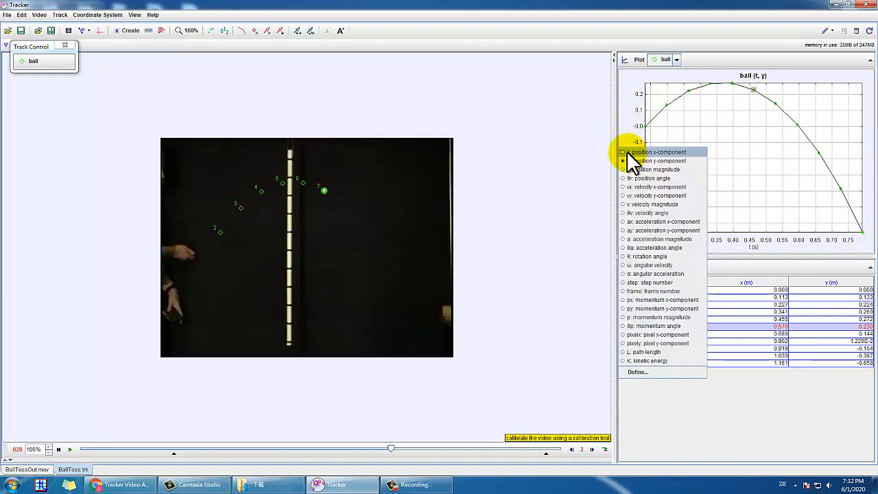
click(647, 189)
mouse_move(640, 92)
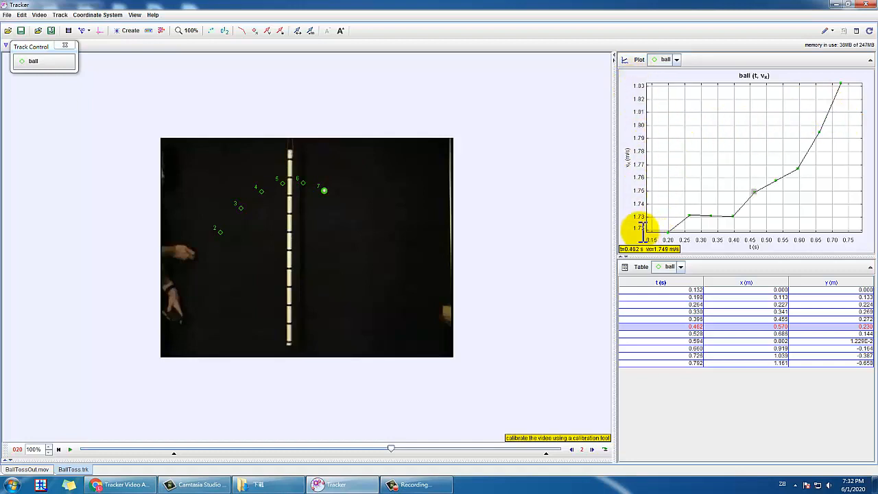
Step: Rescale the vx plot by zooming in once and zooming out repeatedly to a vertical range of about 1.4 to 2.2 m/s
right_click(734, 130)
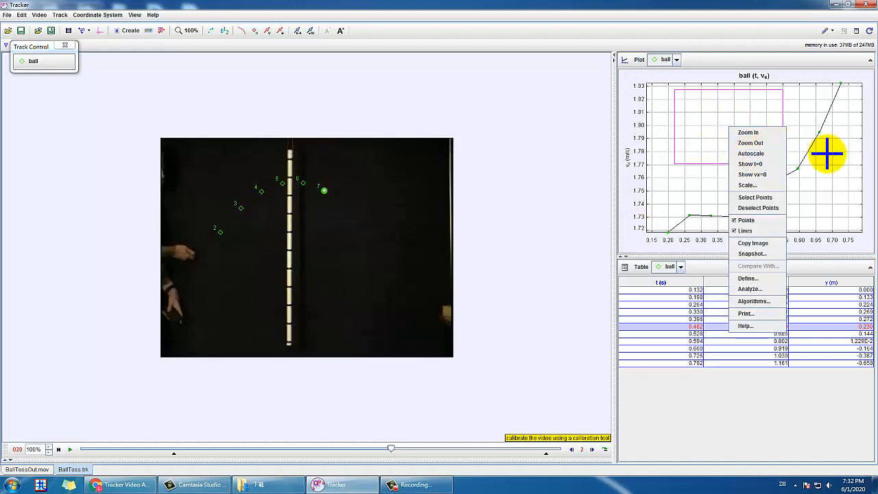
click(749, 133)
right_click(750, 141)
click(758, 150)
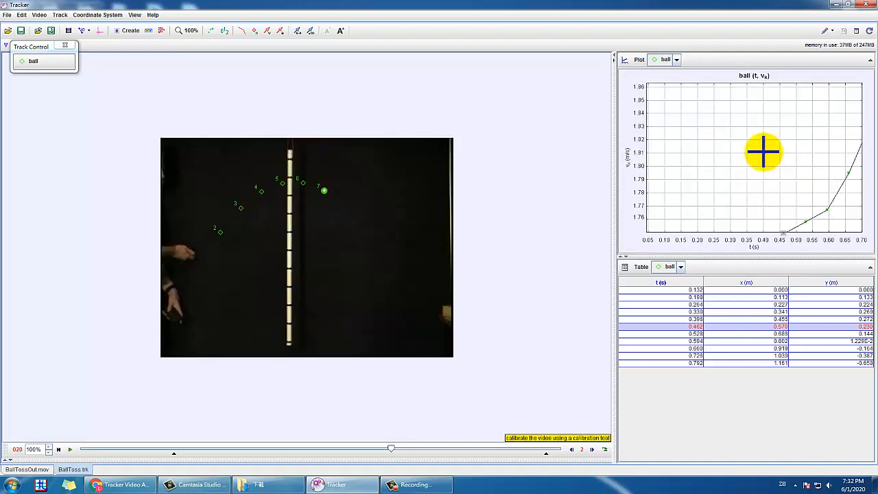
right_click(765, 152)
click(785, 170)
right_click(757, 159)
click(784, 180)
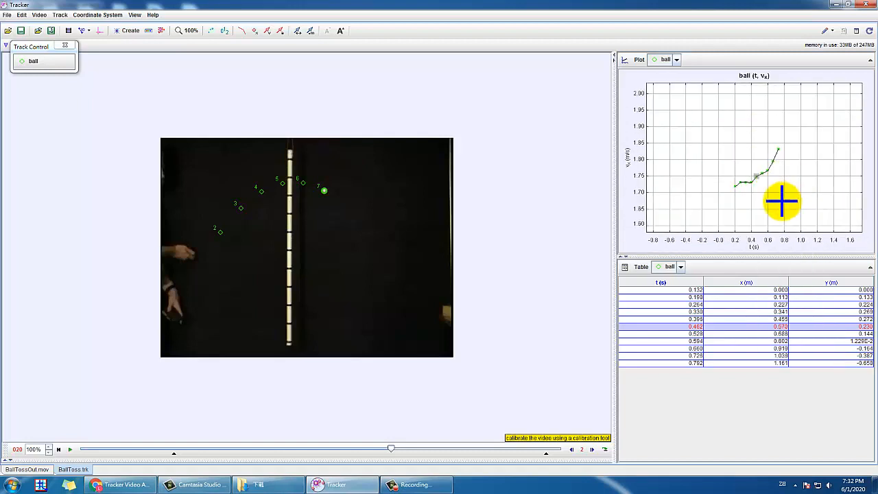
right_click(730, 155)
click(754, 169)
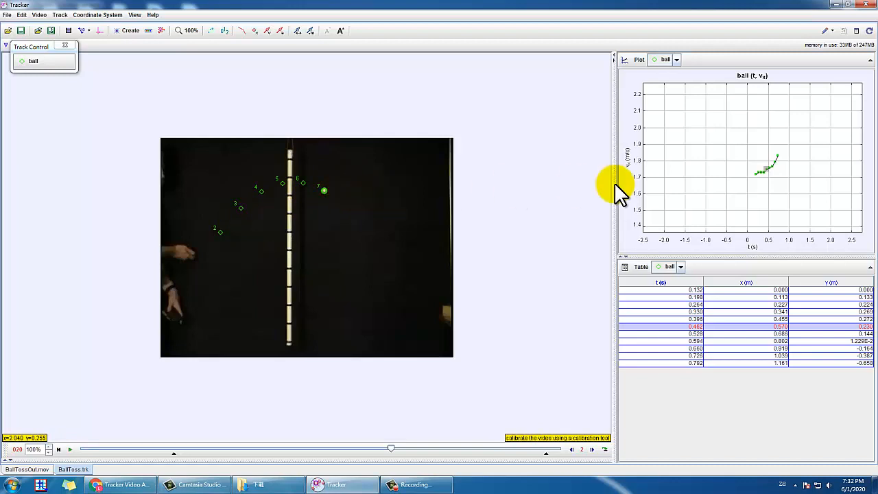
Step: Plot the ball's velocity y-component vy against time and autoscale the graph
click(628, 159)
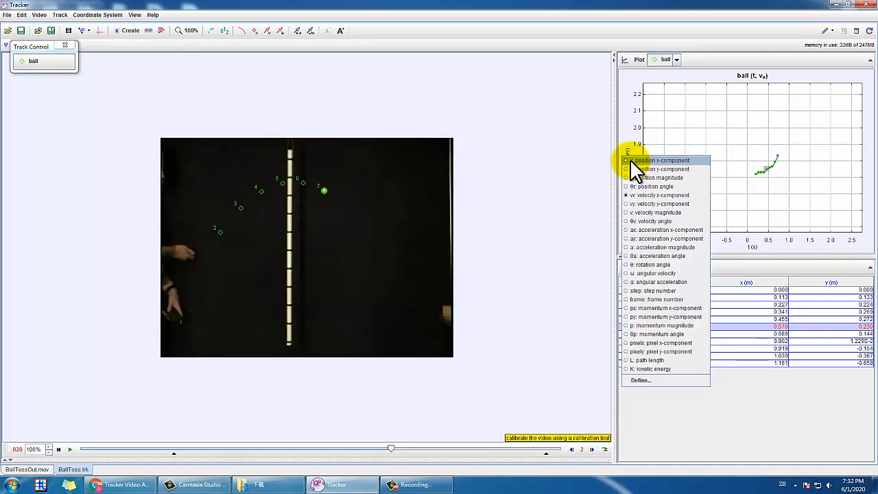
click(647, 204)
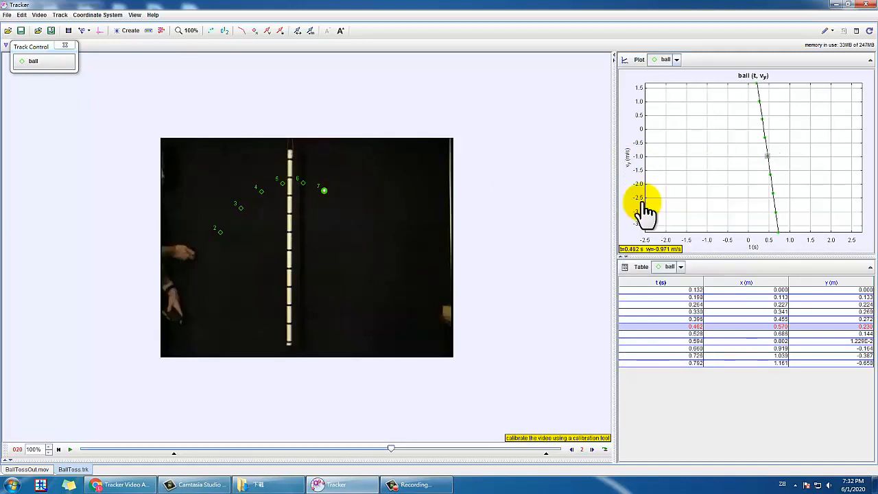
right_click(719, 136)
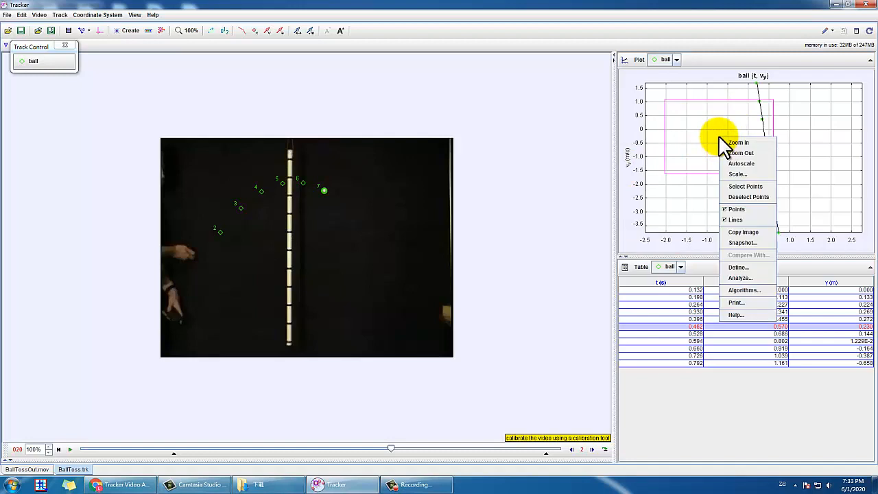
click(742, 163)
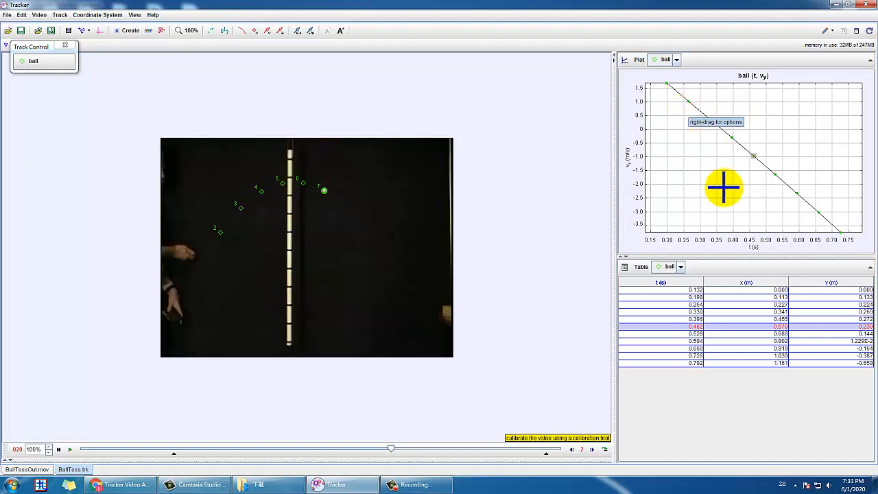
Step: Plot the ball's acceleration y-component ay against time and zoom the graph out once
click(628, 161)
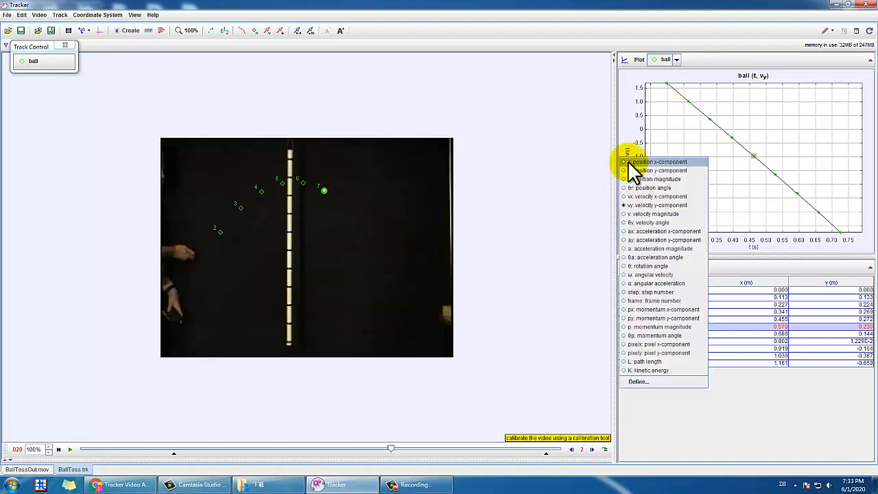
click(650, 239)
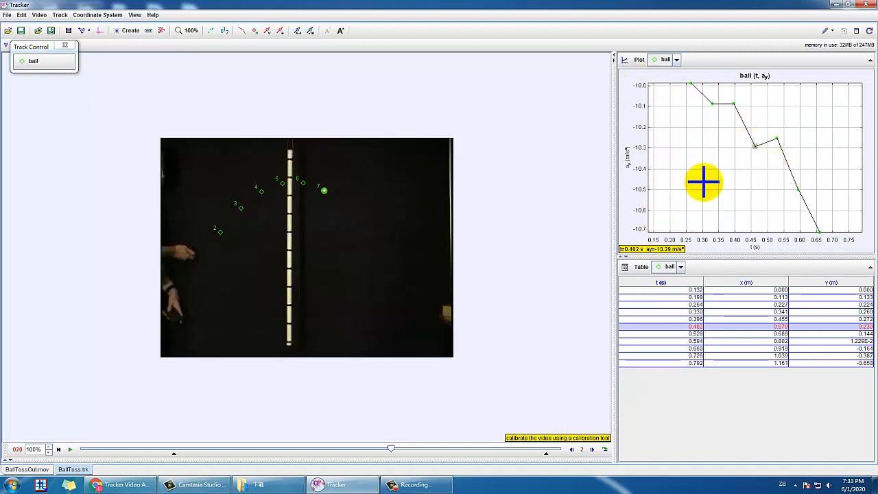
right_click(770, 158)
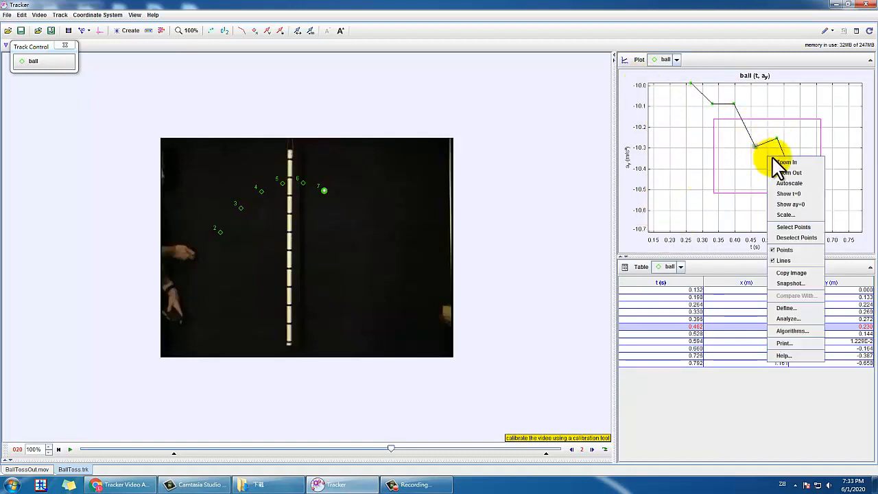
click(789, 172)
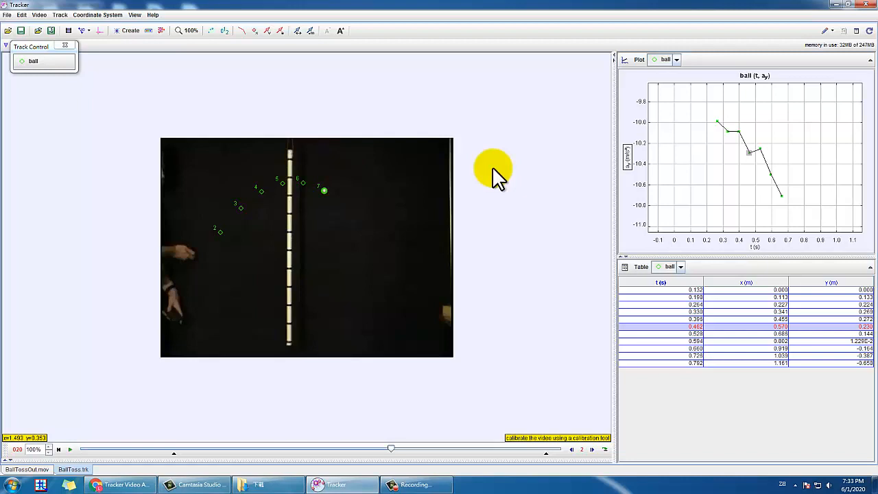
Step: Show the lower data pane as World View, Page View and Plot View in turn, returning it to Table View
click(759, 405)
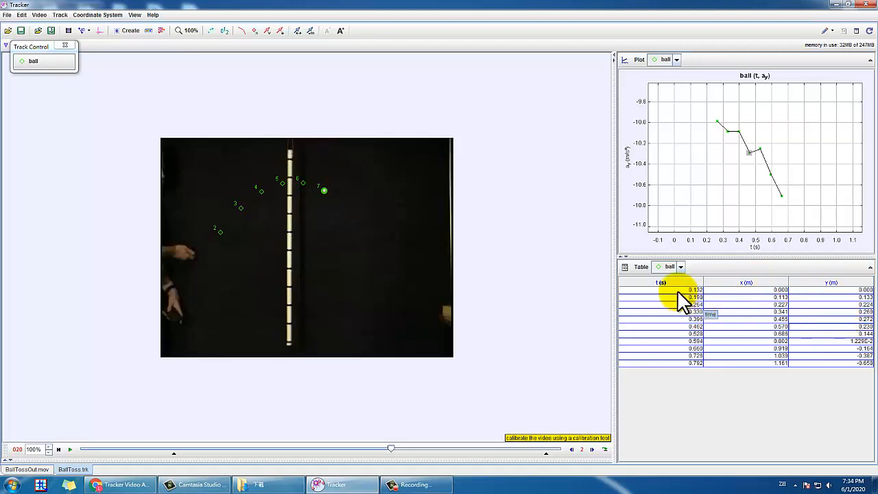
click(625, 267)
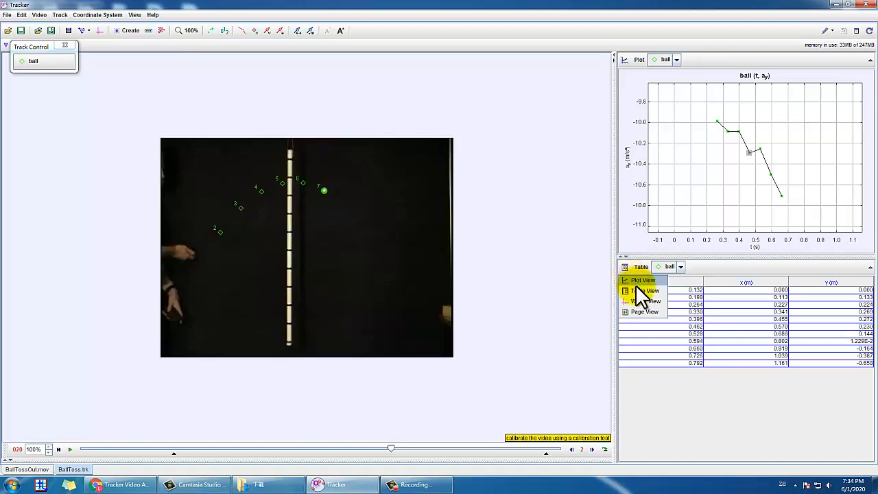
click(640, 301)
click(627, 268)
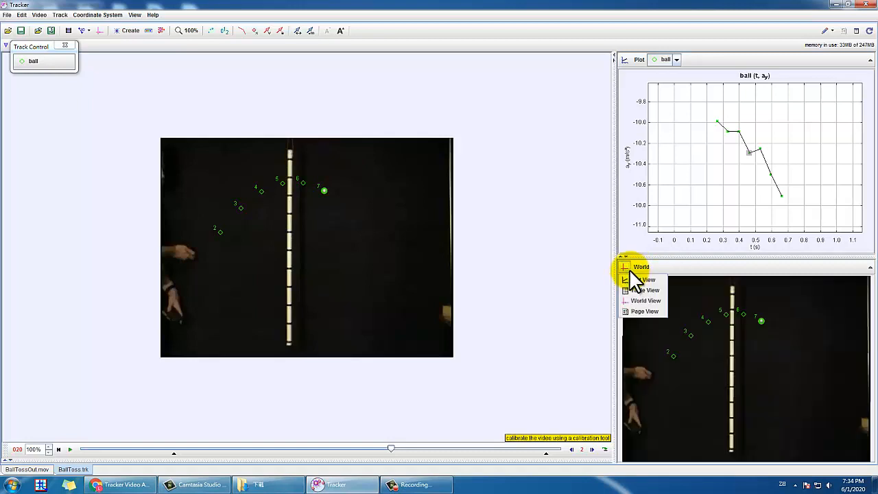
click(643, 311)
click(625, 267)
click(638, 291)
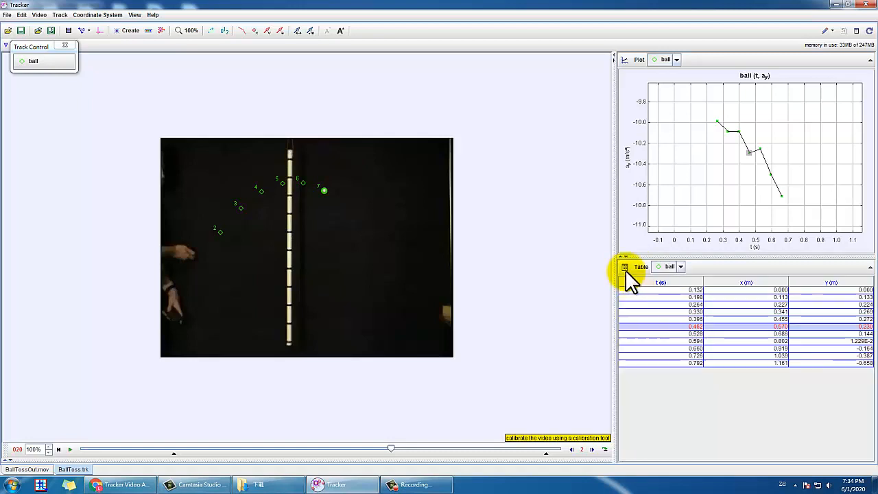
click(625, 268)
click(633, 278)
click(625, 267)
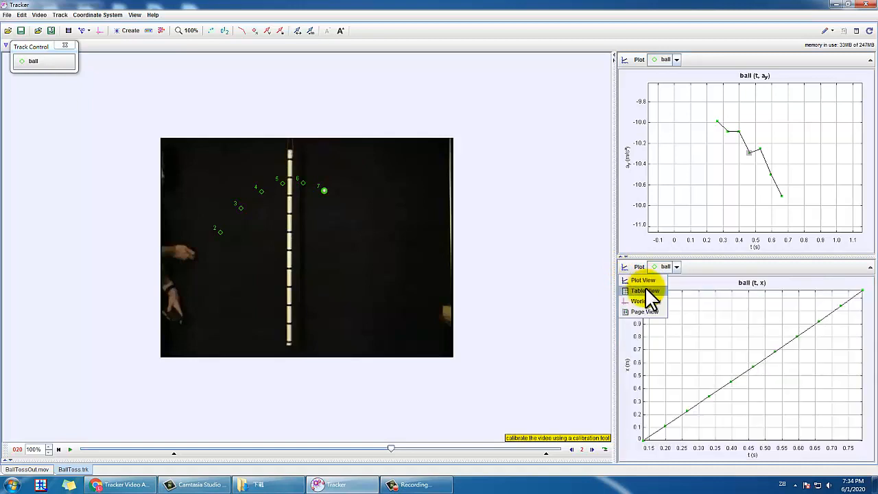
click(639, 291)
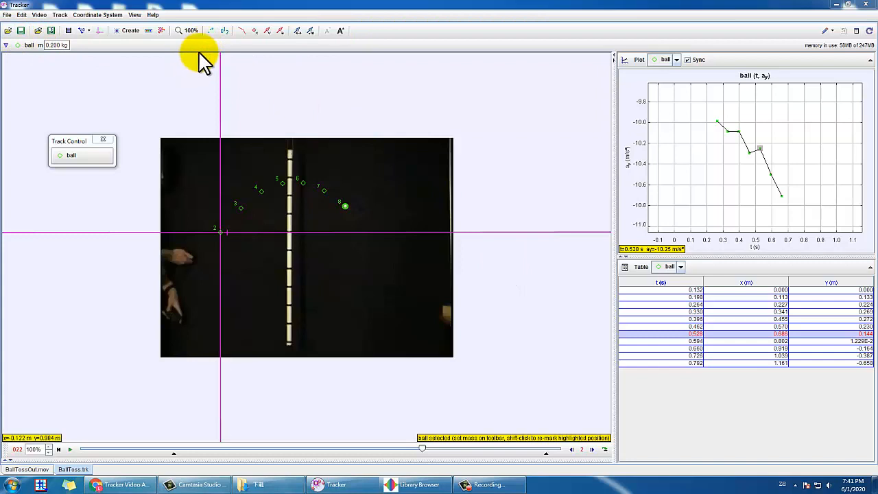
Step: Open and dismiss the file-opening dialog, and load "Measuring g by flow rate" from the Tracker OSP Collection in the Library Browser
click(8, 31)
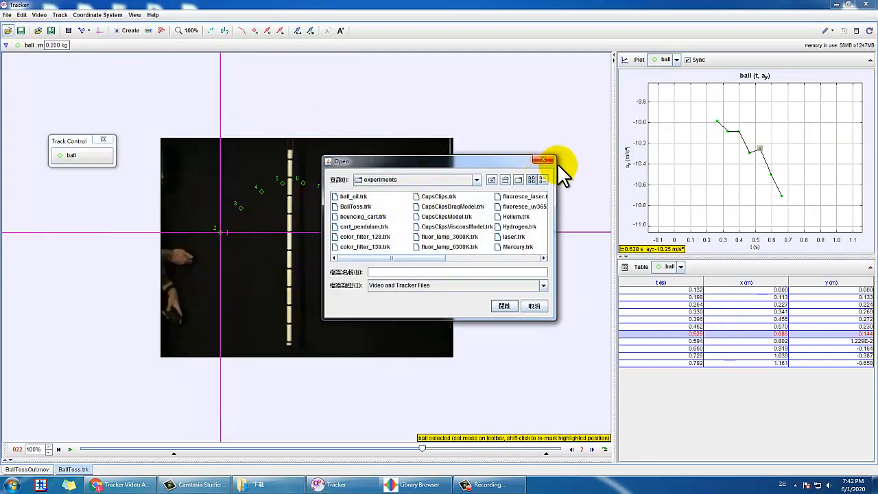
click(546, 160)
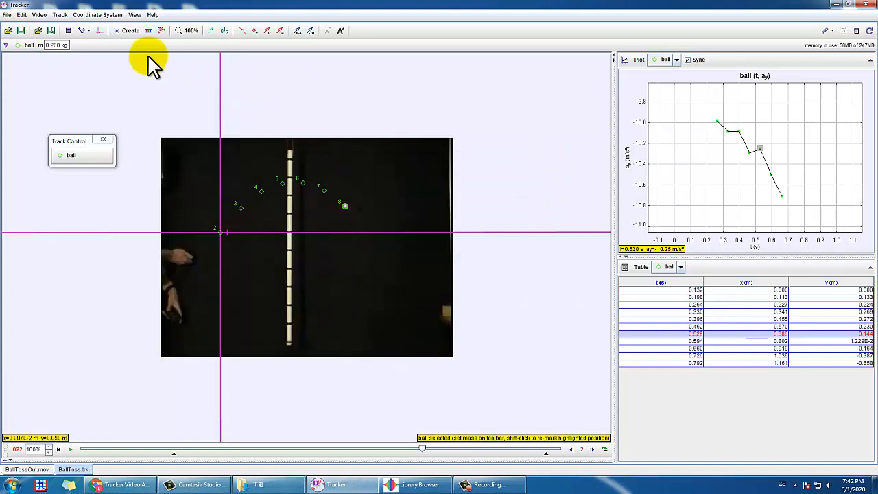
click(35, 30)
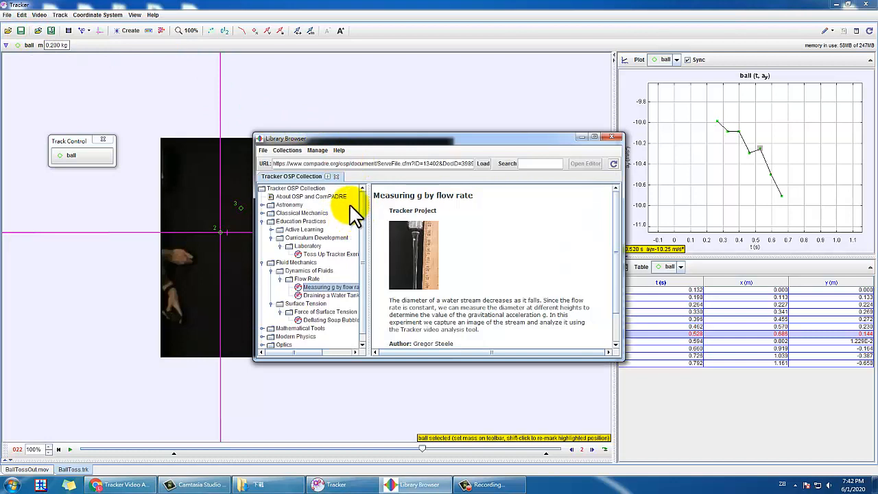
scroll(335, 289, down, 1)
scroll(334, 264, up, 1)
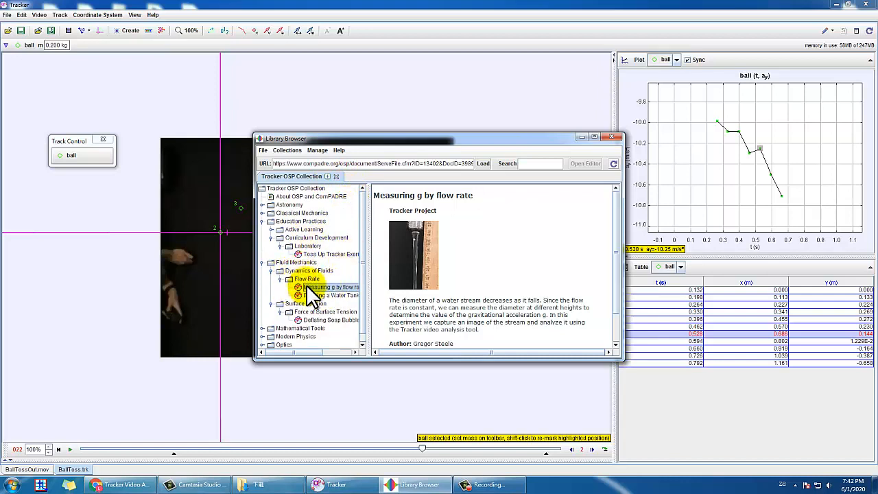
double_click(330, 288)
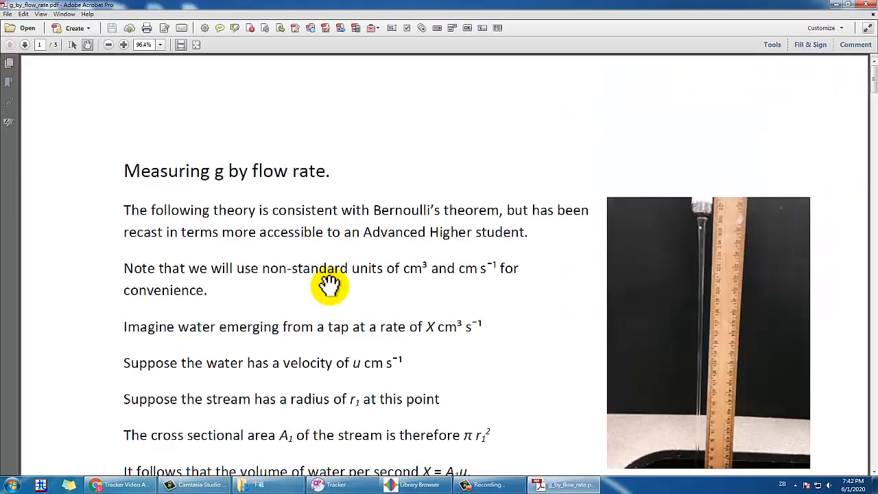
Step: Read through the project's g_by_flow_rate.pdf at 125% zoom, and close both the PDF and the g_by_flow_rate project
scroll(333, 151, down, 3)
scroll(333, 151, down, 3)
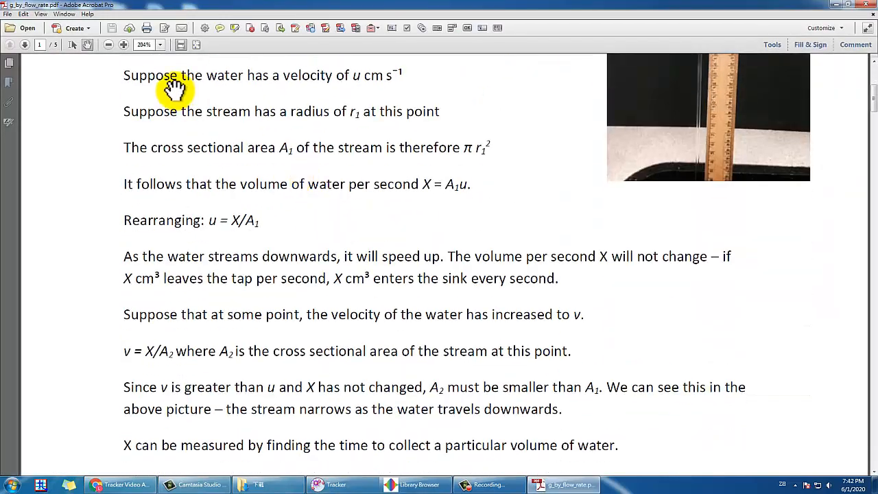
click(108, 45)
click(108, 44)
scroll(332, 234, down, 15)
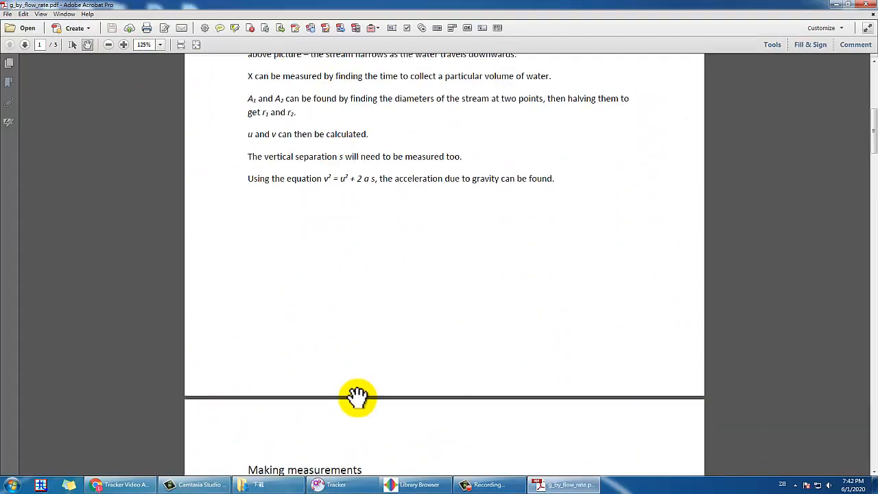
scroll(540, 130, down, 3)
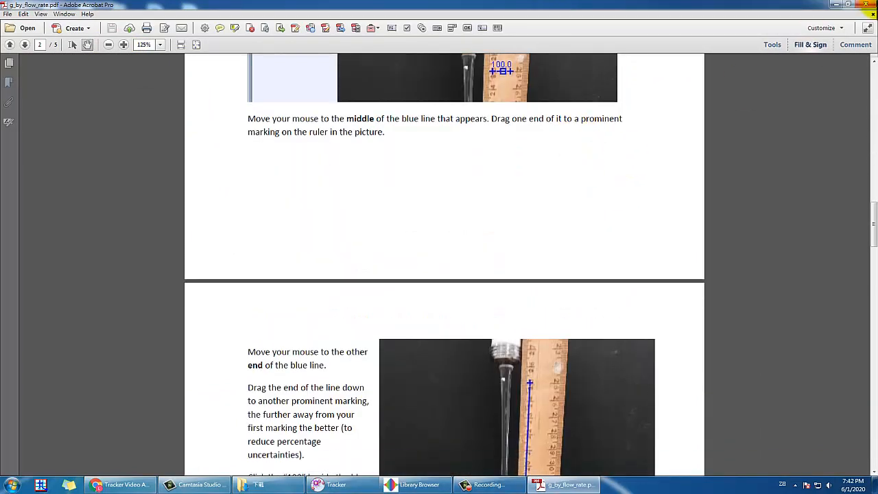
click(868, 4)
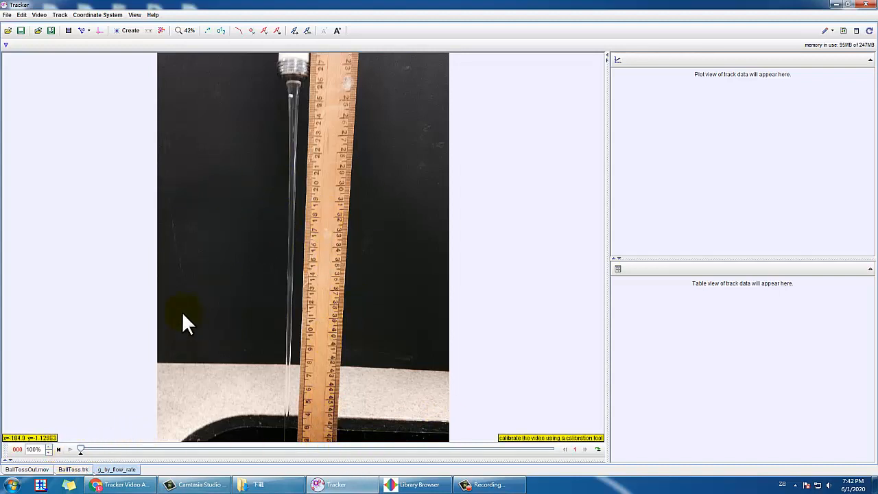
right_click(106, 471)
click(123, 475)
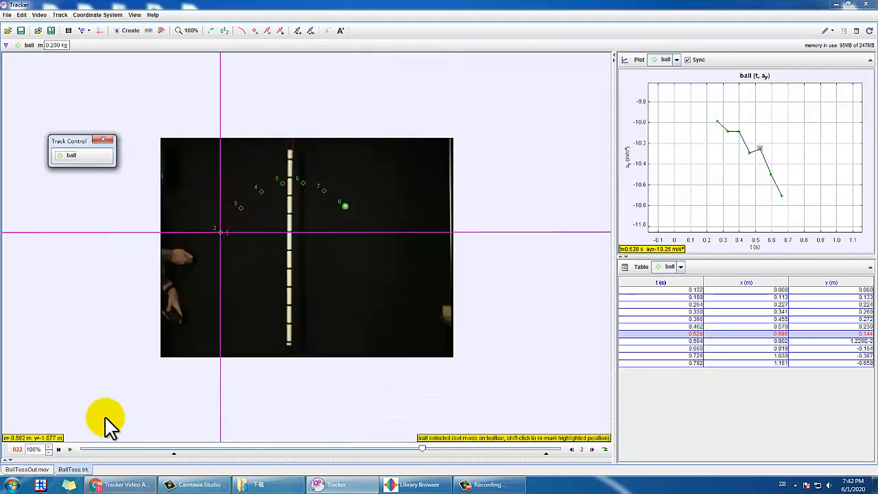
Step: Examine the BallToss project-saving options and the video's clip settings, closing both dialogs without changes
click(50, 32)
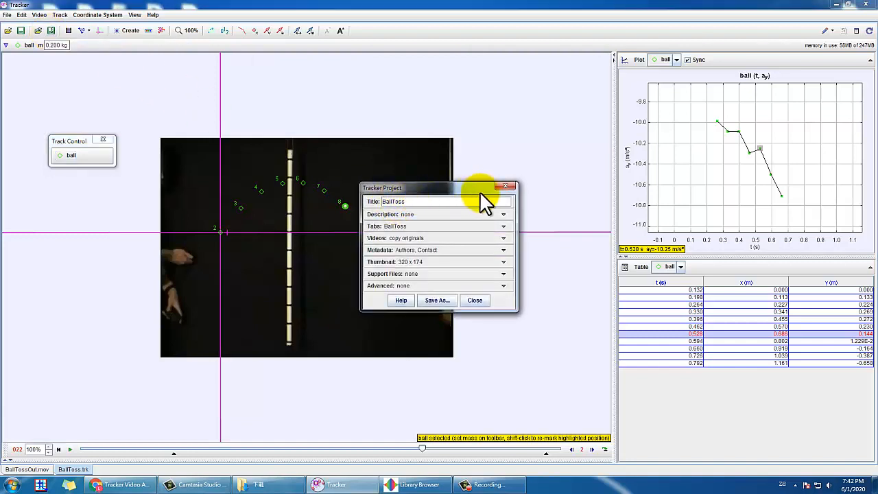
click(508, 184)
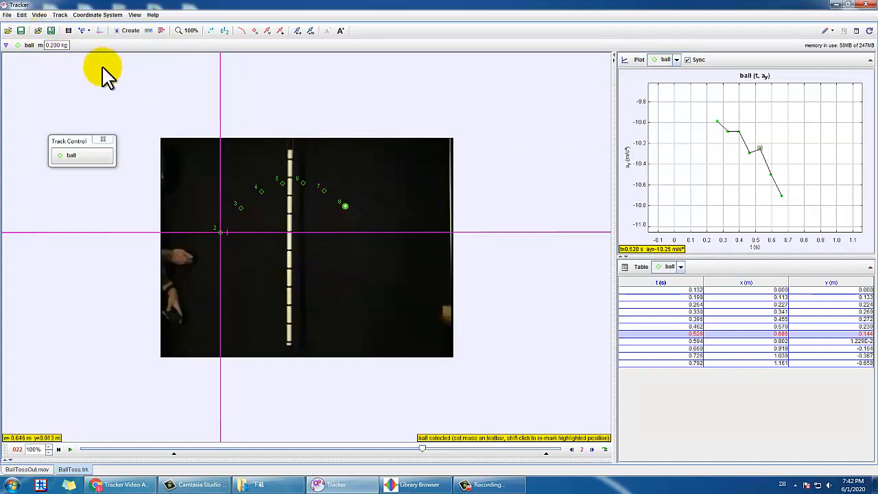
click(68, 30)
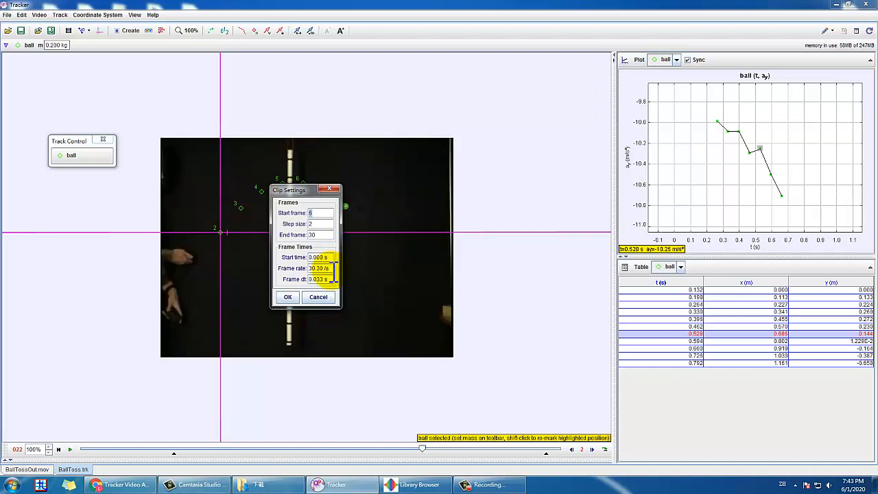
click(330, 188)
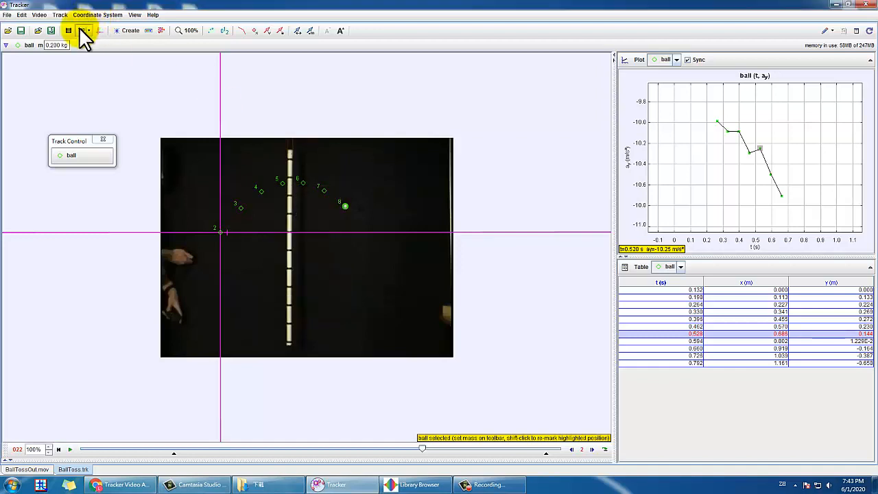
Step: Display the calibration tape measure along the metre stick and move its upper end slightly down to a length of about 0.980 m
click(81, 30)
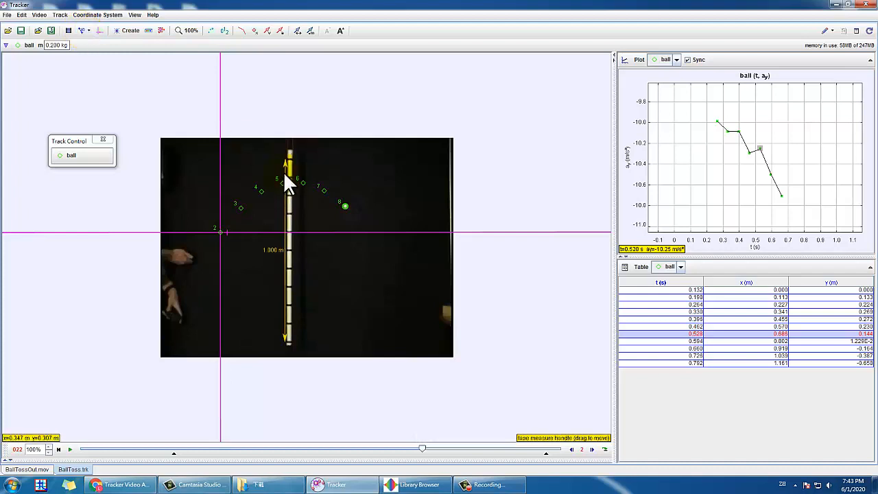
click(119, 61)
click(80, 30)
click(183, 114)
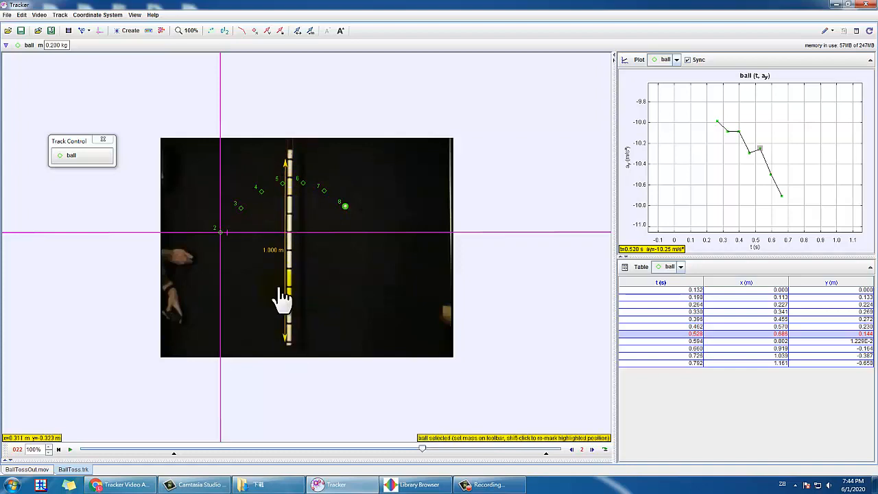
mouse_move(288, 172)
mouse_down()
mouse_move(287, 196)
mouse_move(289, 177)
mouse_up()
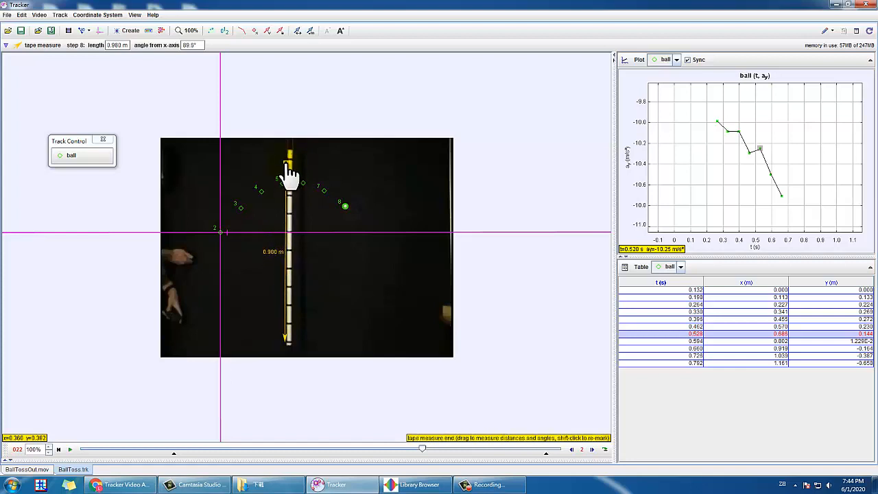
Step: Set the tape measure's length to 1 m
click(274, 253)
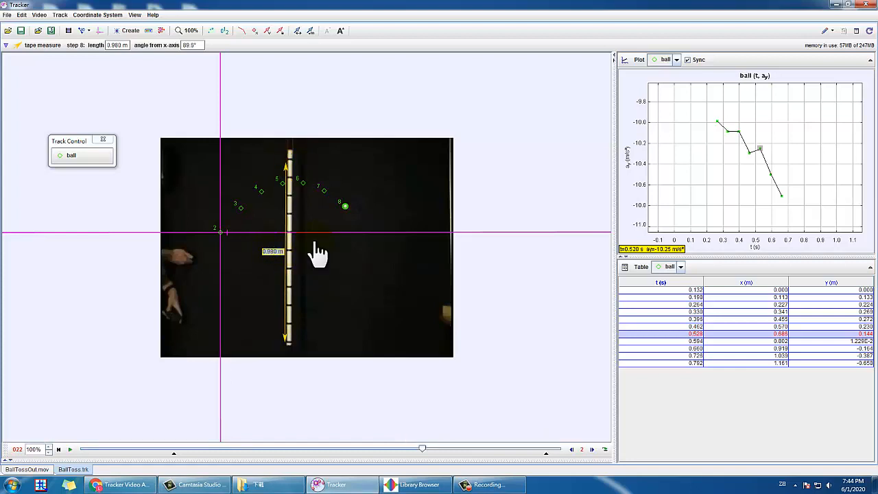
text(1)
key(Return)
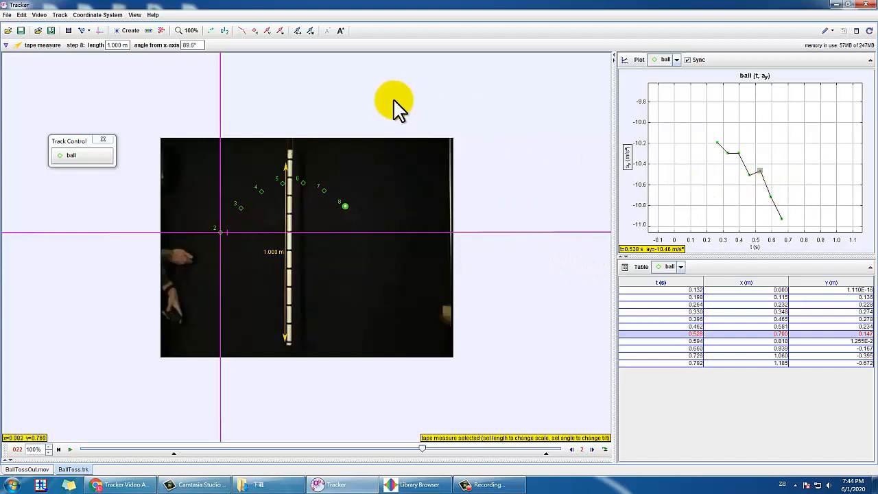
Step: Toggle the coordinate axes off and on twice, and tilt the x-axis before levelling it to 0.0° from horizontal
click(99, 31)
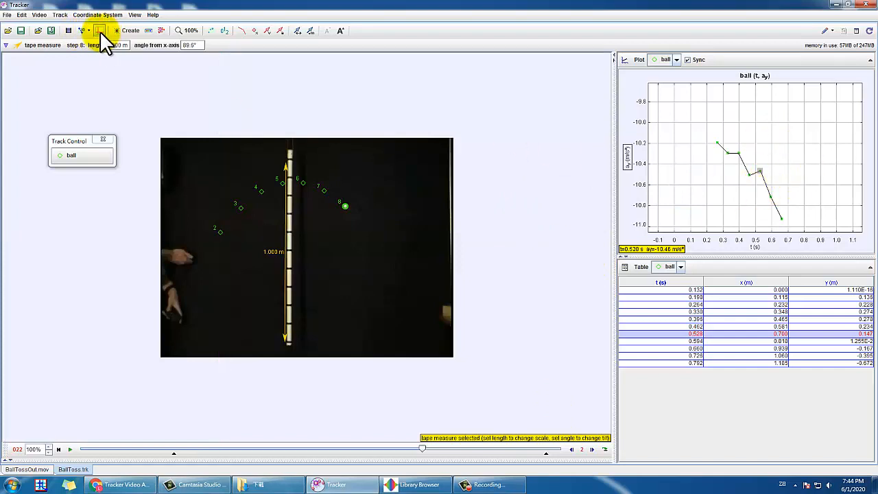
click(99, 30)
click(100, 30)
click(99, 31)
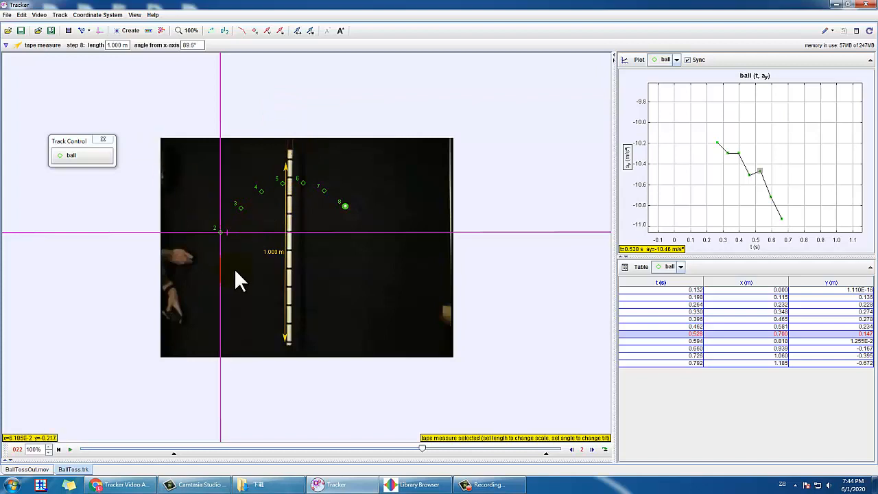
drag(231, 237, 284, 214)
drag(277, 208, 303, 232)
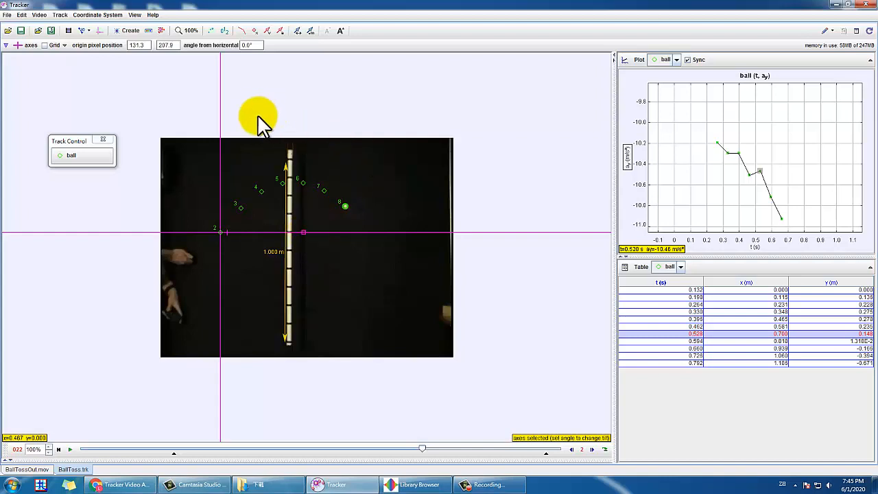
Step: Look through the track types that can be created, and hide and redisplay the Track Control window
click(123, 43)
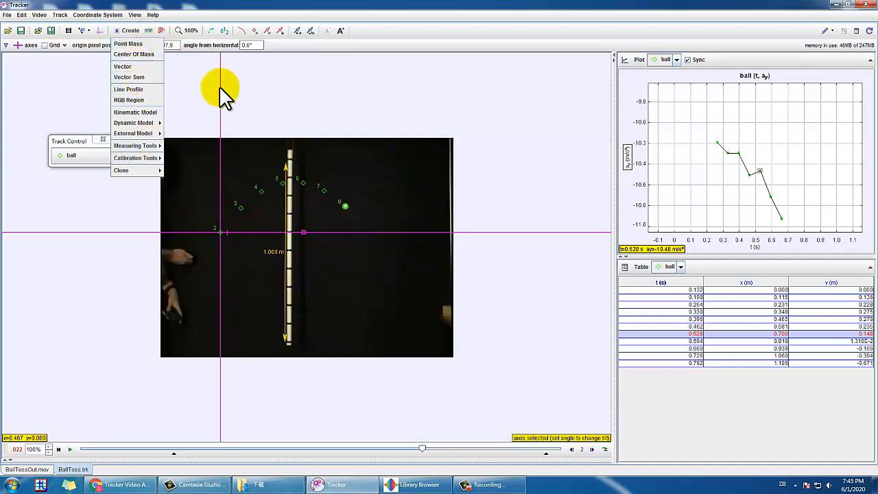
click(200, 83)
click(146, 31)
click(147, 31)
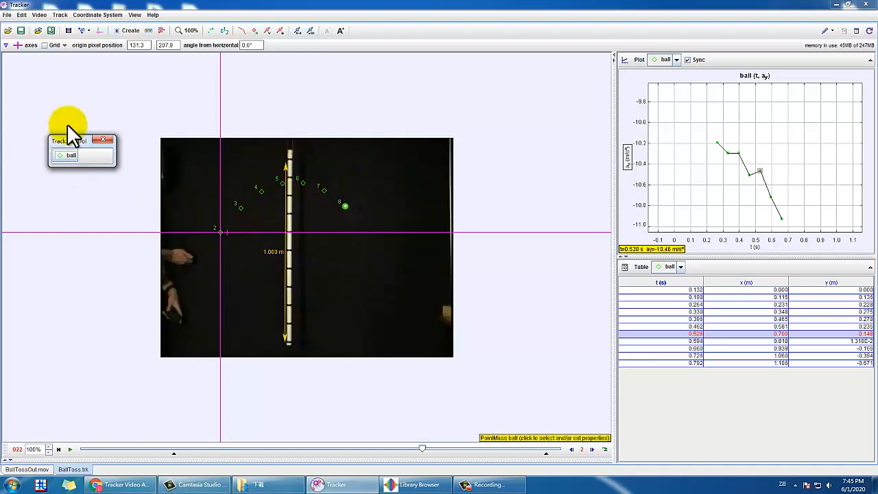
Step: Open the Autotracker, move its window over the video area to examine its settings, and close it
click(161, 32)
drag(768, 63, 545, 121)
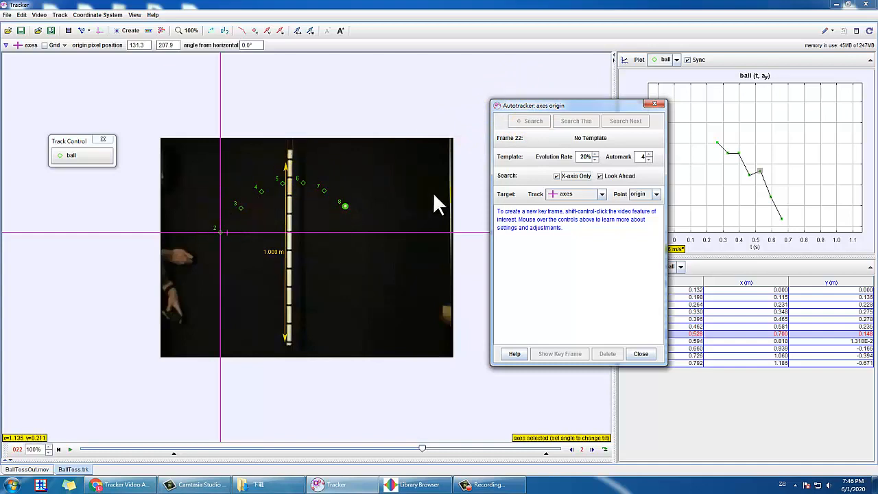
click(655, 104)
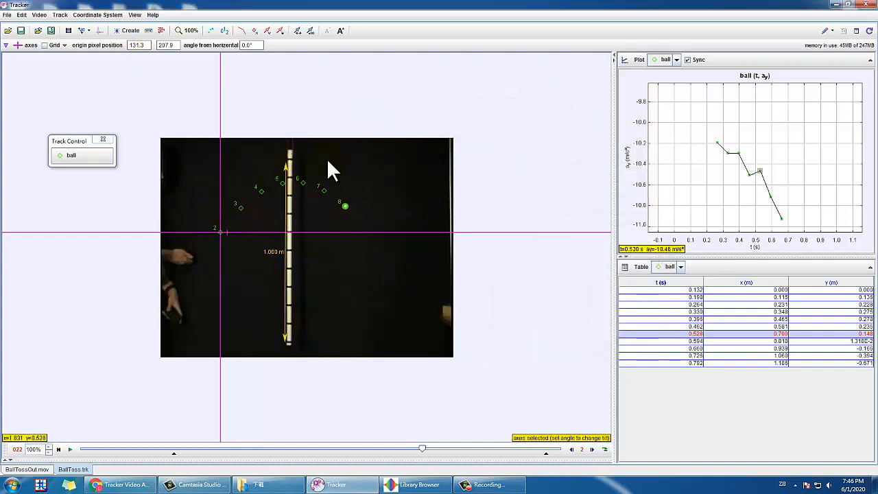
Step: Examine the video at 200% and 25% zoom, and return it to 100%
click(180, 33)
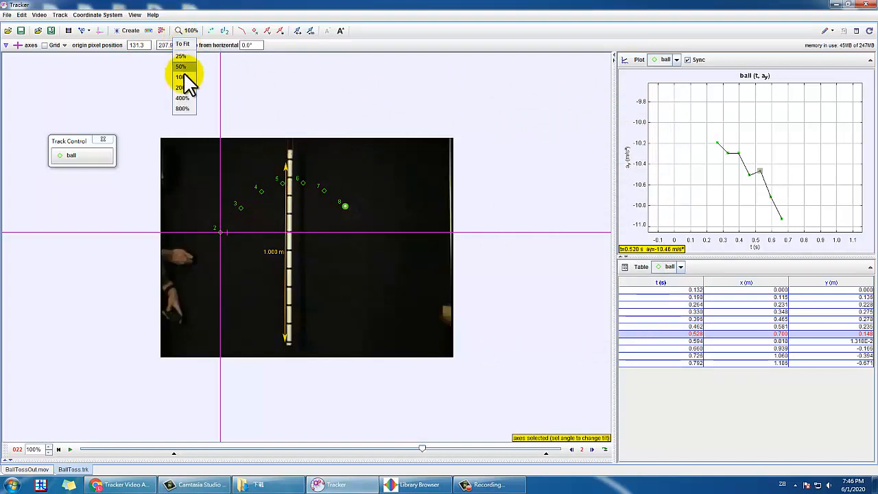
click(181, 87)
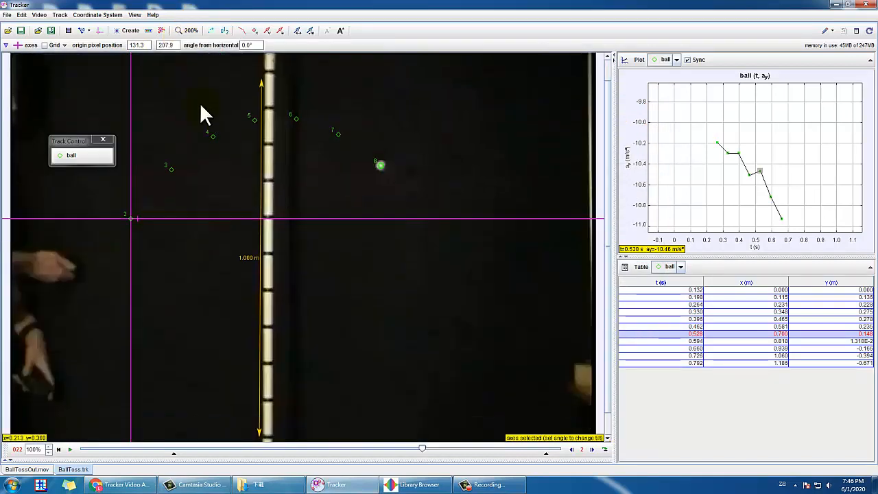
click(182, 33)
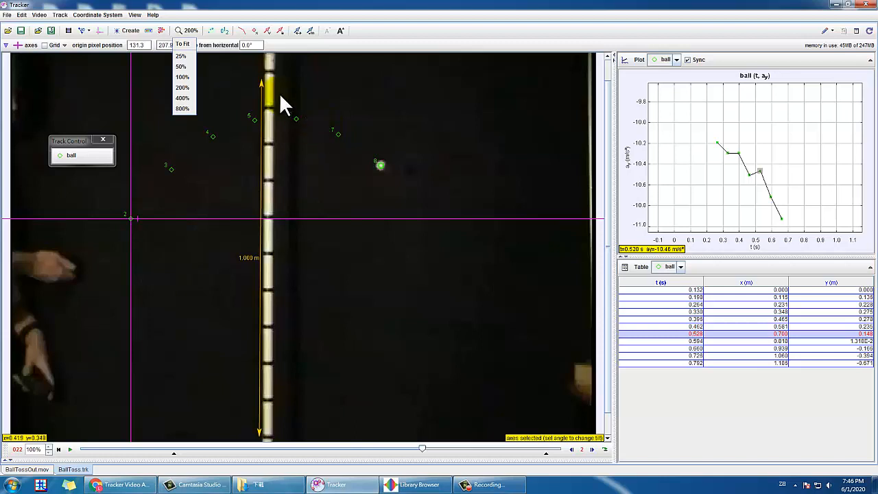
click(184, 55)
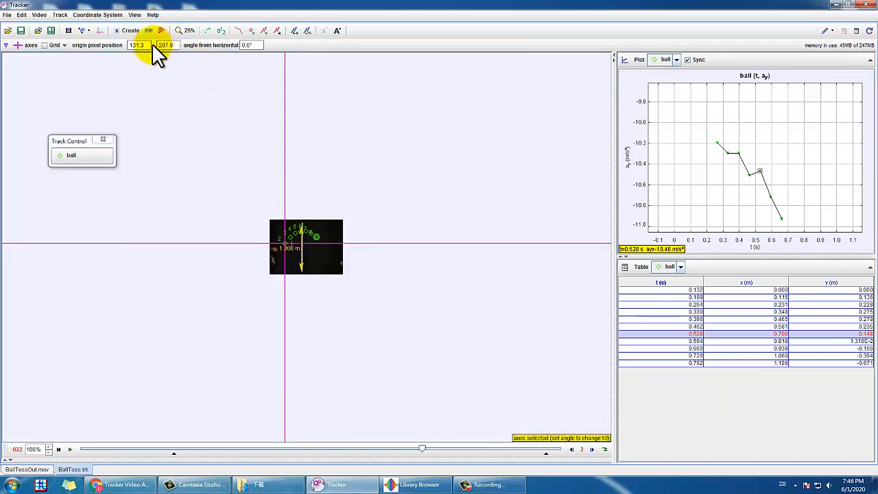
click(184, 30)
click(183, 87)
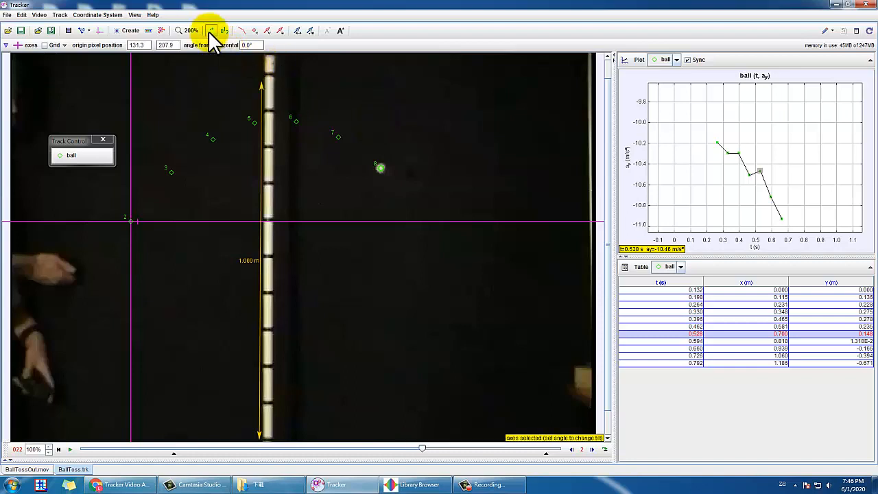
click(184, 30)
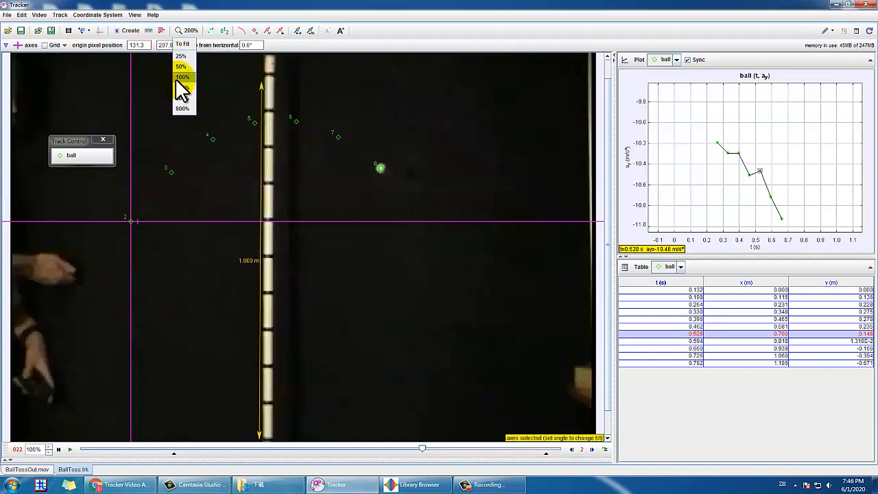
click(177, 80)
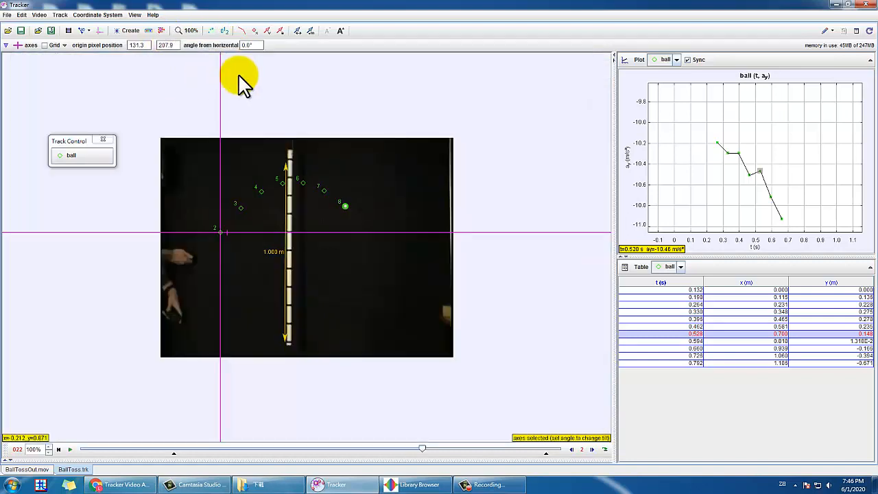
Step: Set the trails to show all steps of the ball, and move the video to frame 16
click(212, 30)
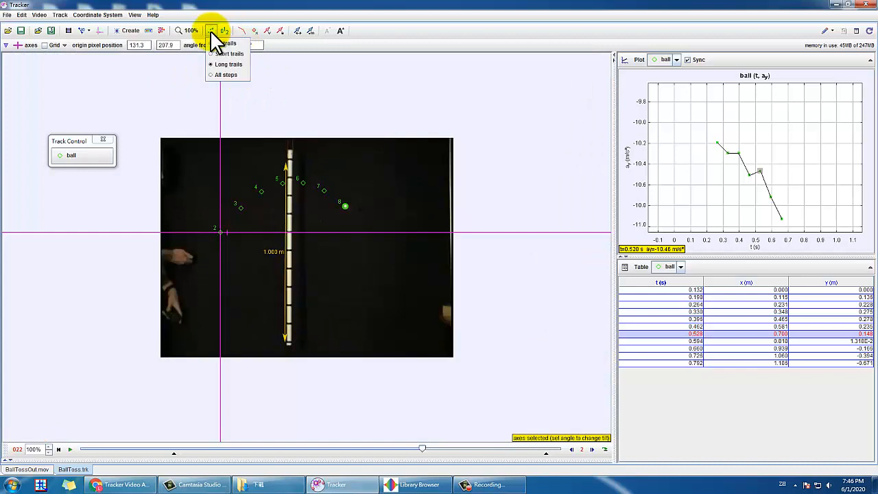
click(225, 74)
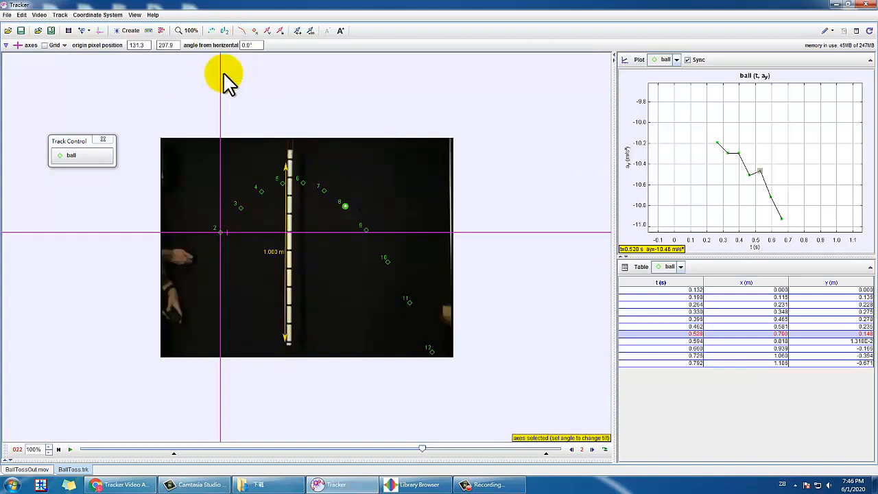
click(192, 449)
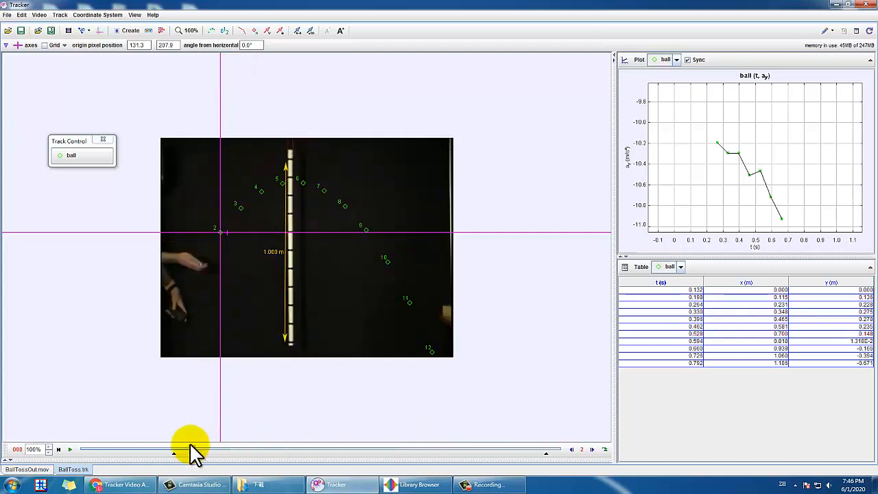
drag(190, 445, 356, 458)
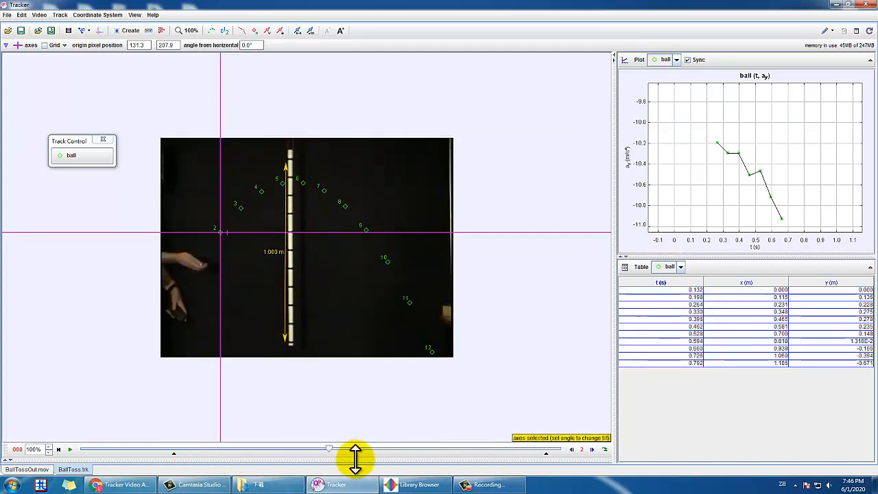
Step: Switch the ball's track to short trails and move the video back to frame 14
click(214, 30)
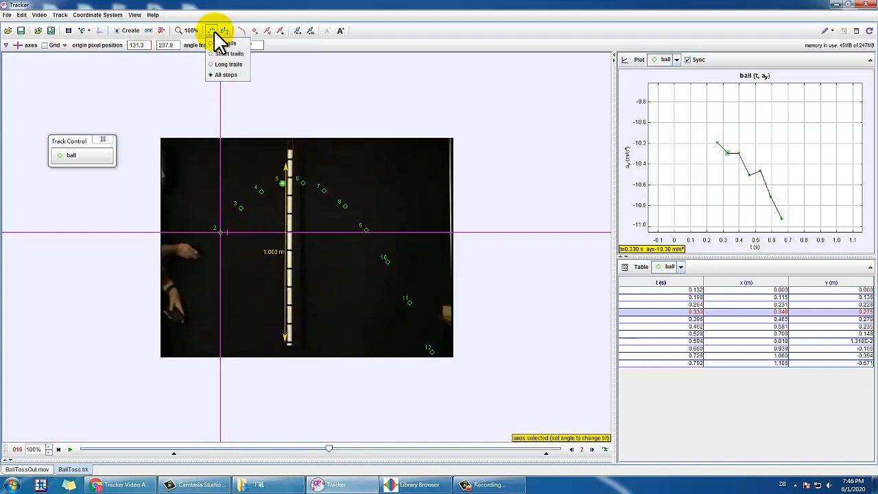
click(216, 57)
drag(329, 449, 295, 422)
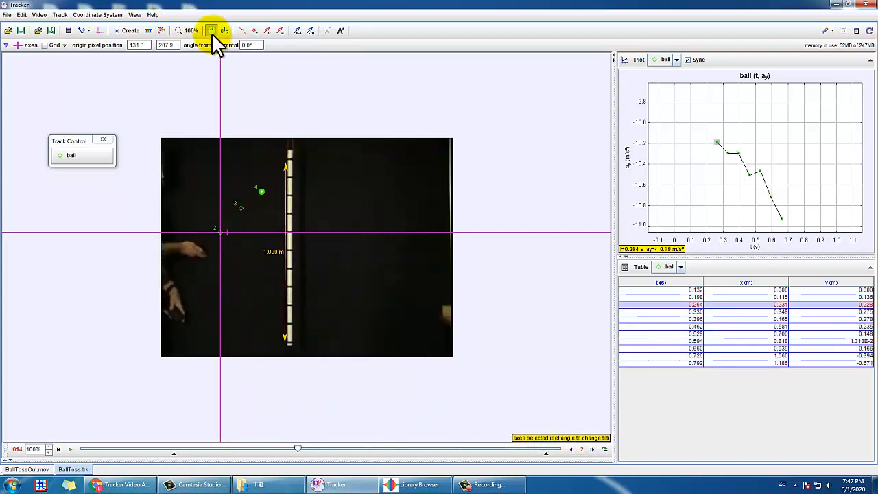
Step: Hide the ball's step labels, display all steps, and show the labels again
click(211, 32)
click(221, 34)
click(212, 32)
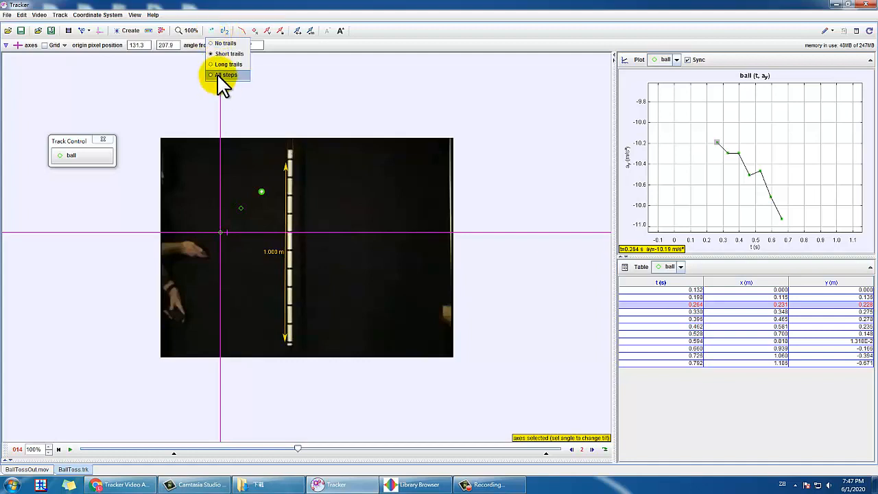
click(219, 74)
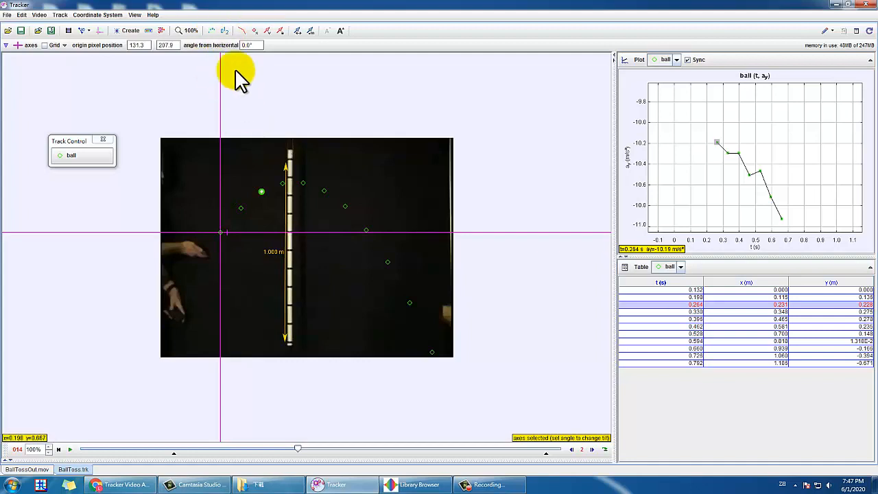
click(224, 31)
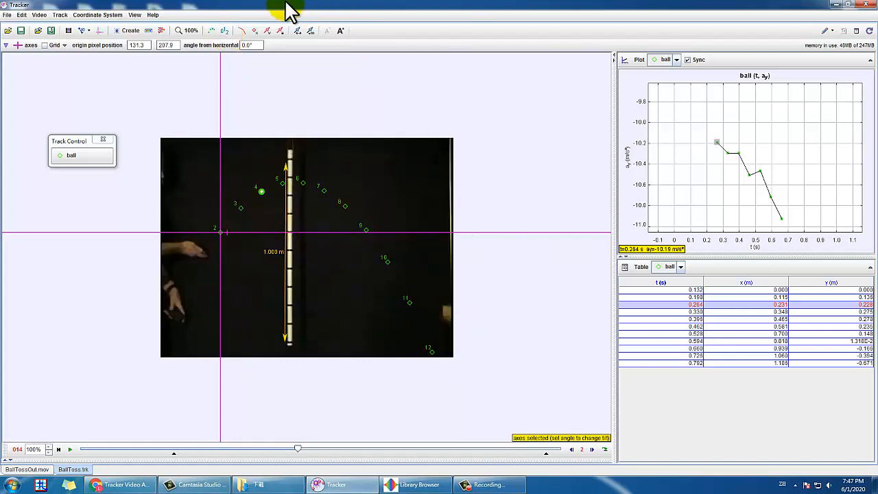
Step: Toggle the path connecting the ball's steps, leaving it displayed
click(244, 31)
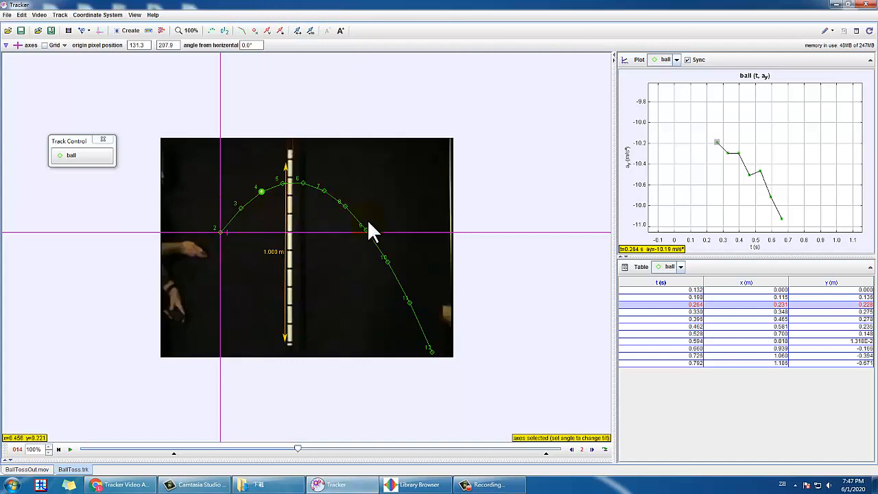
click(241, 31)
click(242, 31)
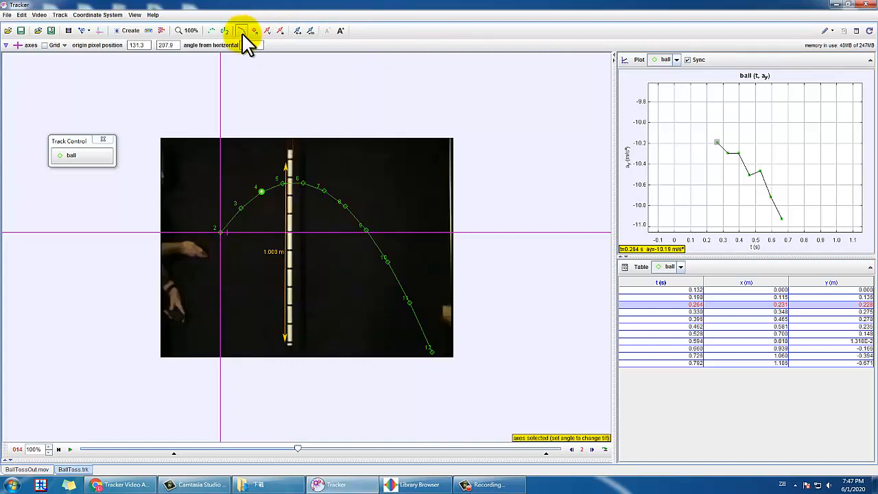
Step: Toggle the ball's velocity and acceleration vectors on the video to compare them with the path
click(266, 31)
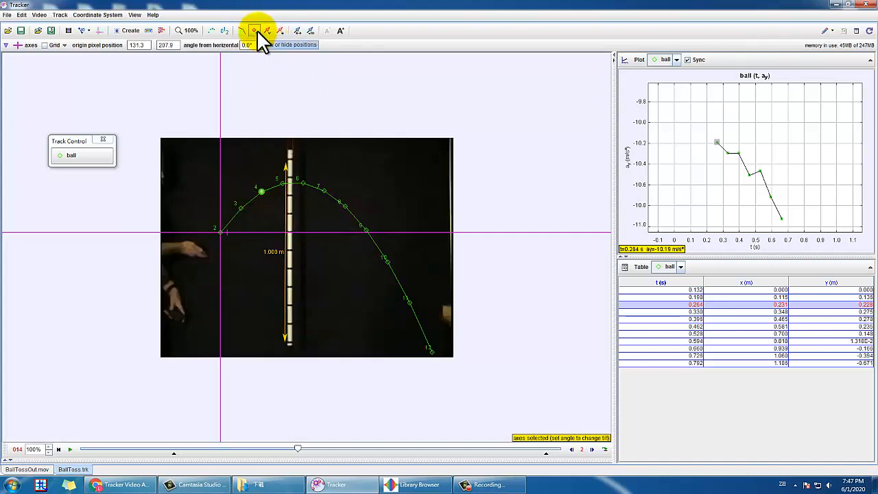
click(266, 30)
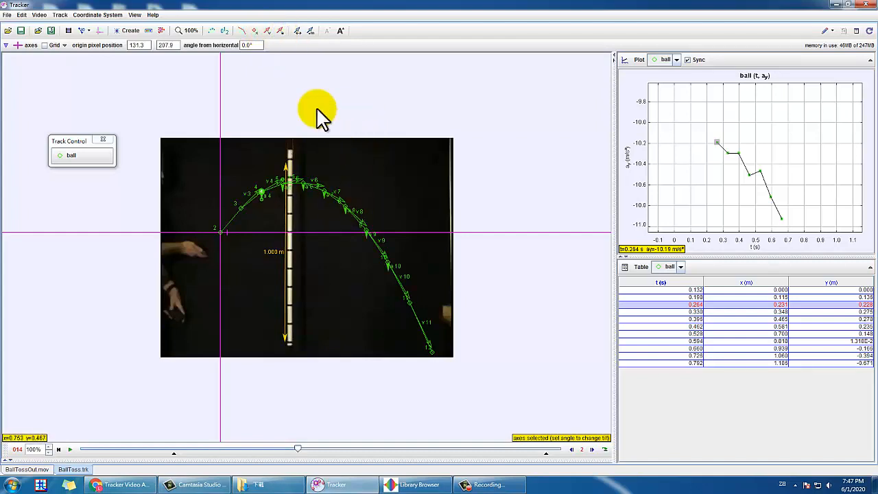
click(266, 31)
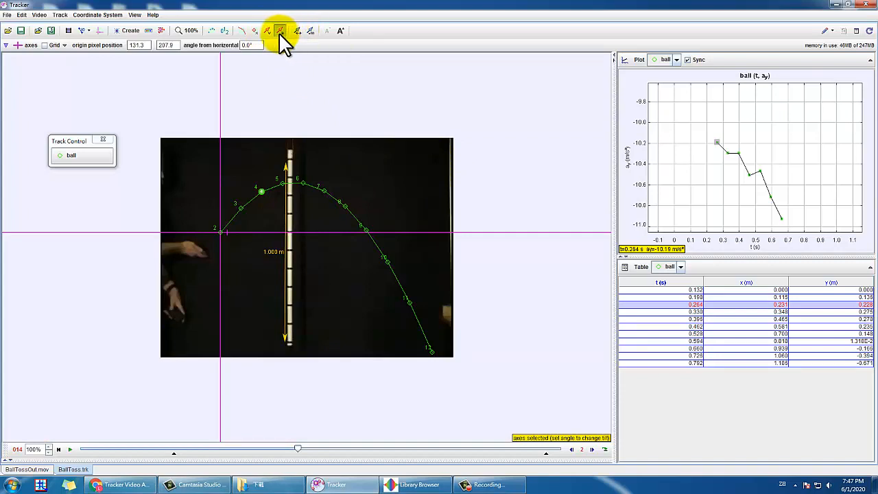
Step: Stretch the velocity vectors x3, and reset the vector stretch
click(306, 31)
click(309, 32)
mouse_move(321, 44)
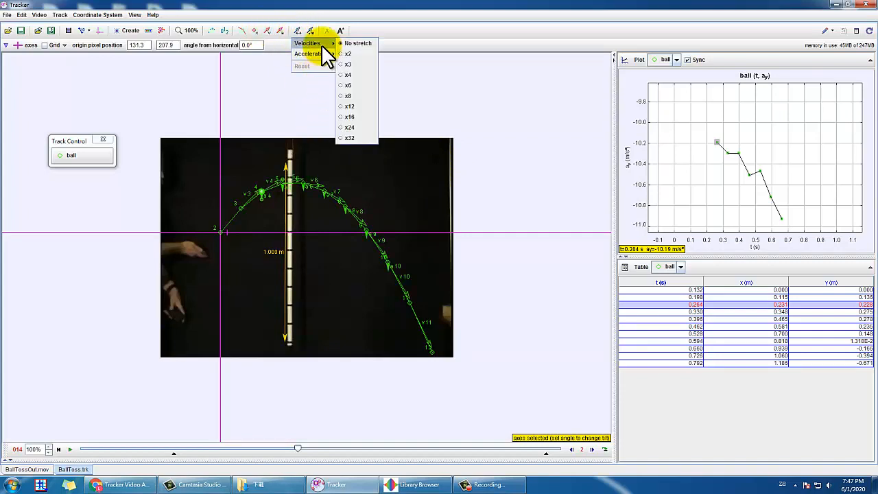
click(346, 65)
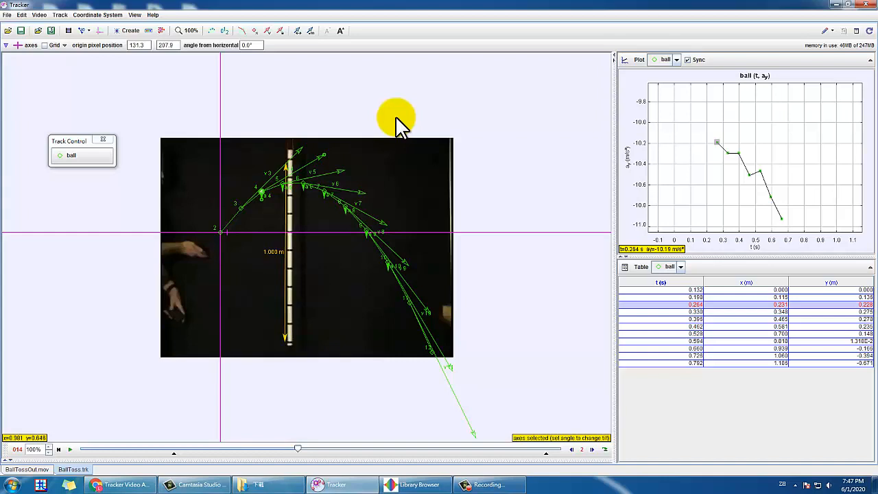
click(297, 34)
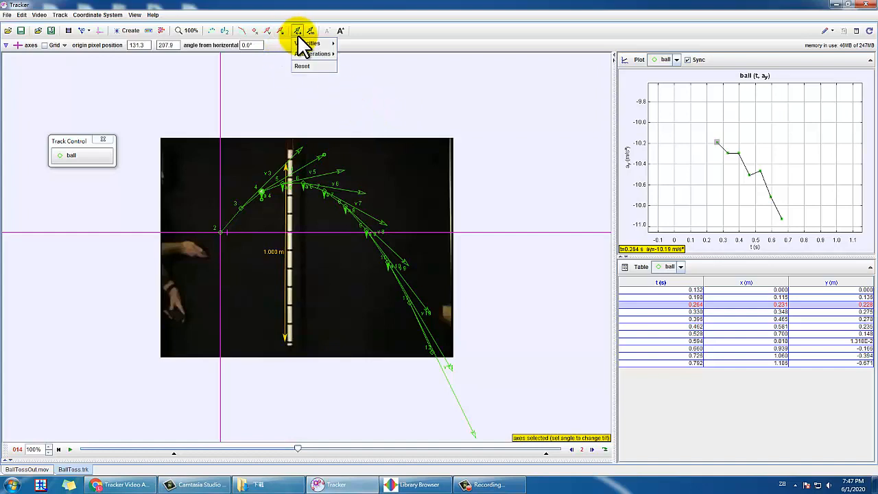
mouse_move(302, 42)
click(303, 65)
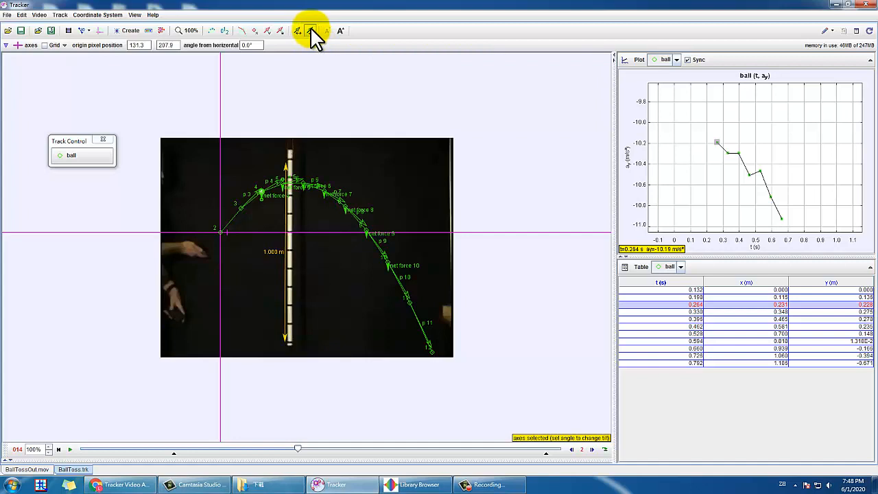
Step: Multiply the vectors by mass to display momentum and net force, and try a larger font size before restoring it
click(311, 29)
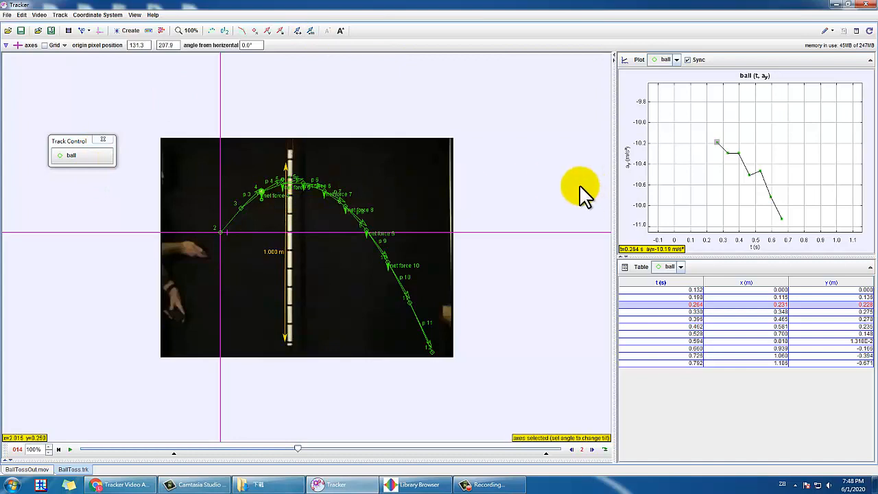
click(343, 31)
click(336, 34)
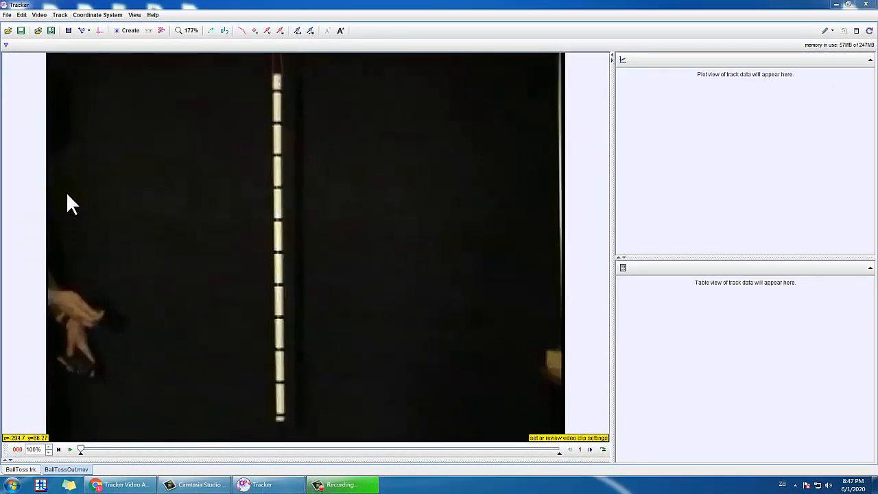
Step: In the BallTossOut video, step forward to frame 9 to find the ball's release, and step back to frame 8
click(125, 34)
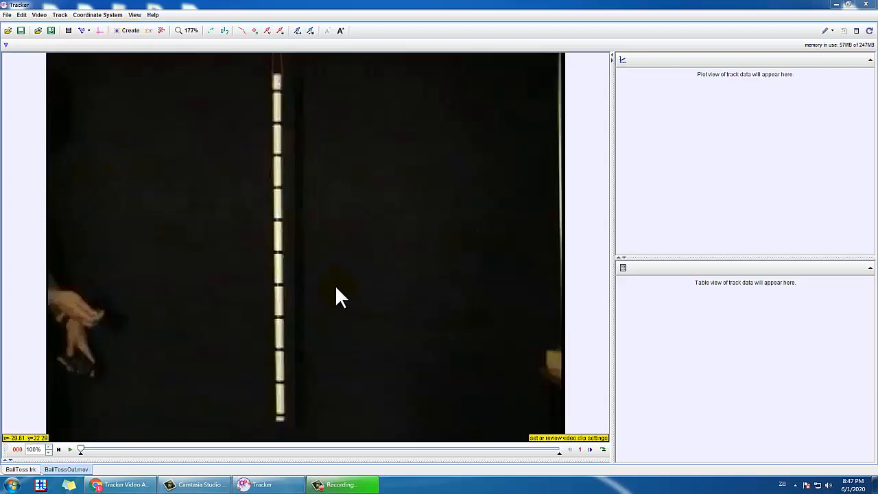
click(592, 450)
click(592, 449)
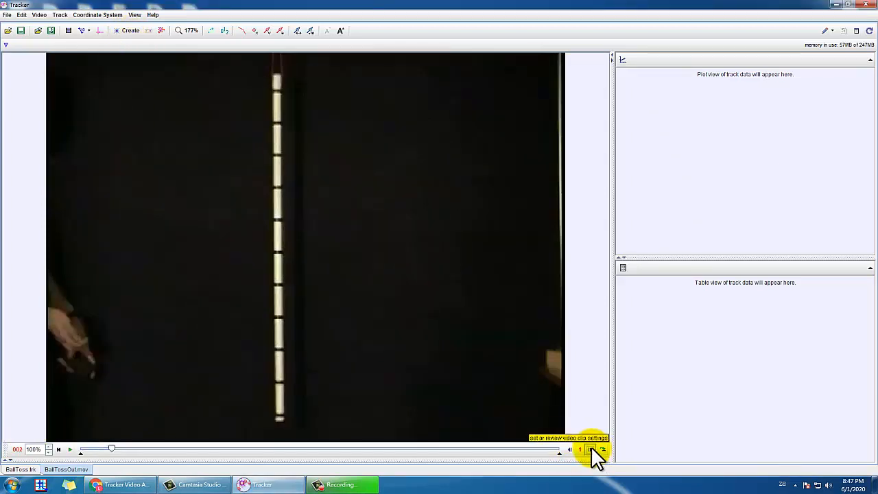
click(591, 449)
click(591, 449)
click(590, 450)
click(591, 449)
click(590, 449)
click(590, 450)
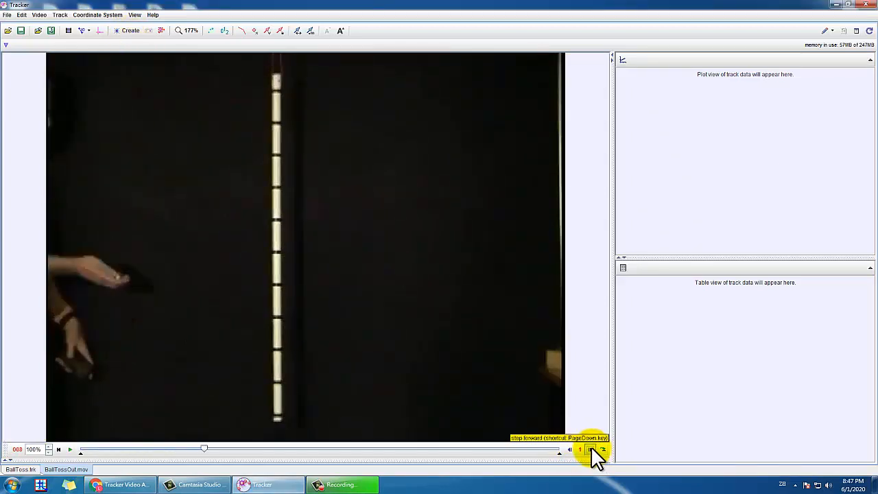
click(590, 449)
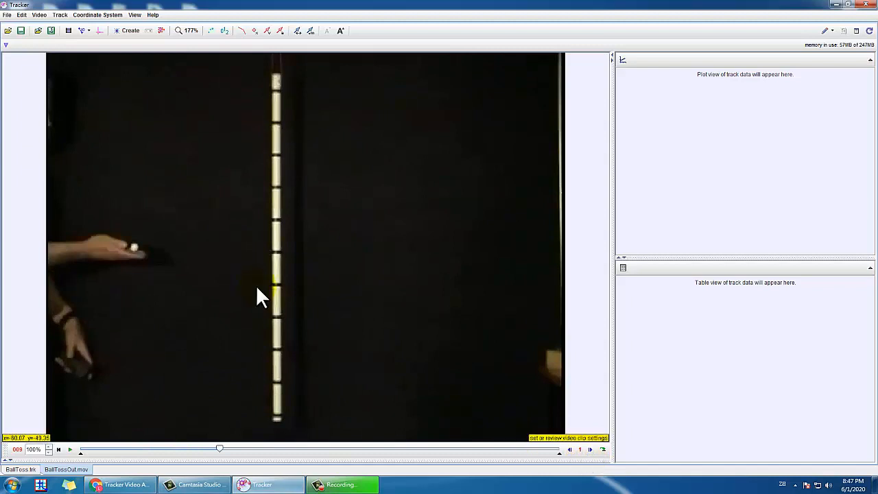
click(130, 252)
click(569, 449)
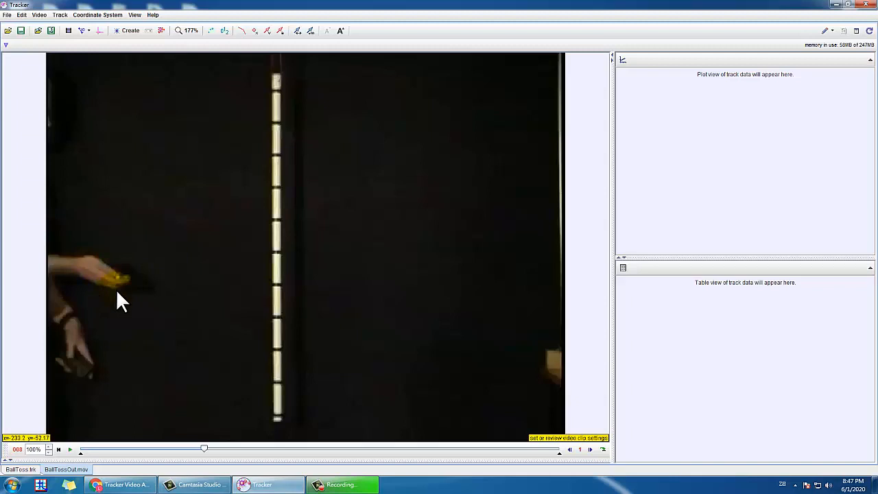
Step: Create a point mass track and mark the ball's position in frames 8 and 9
click(121, 31)
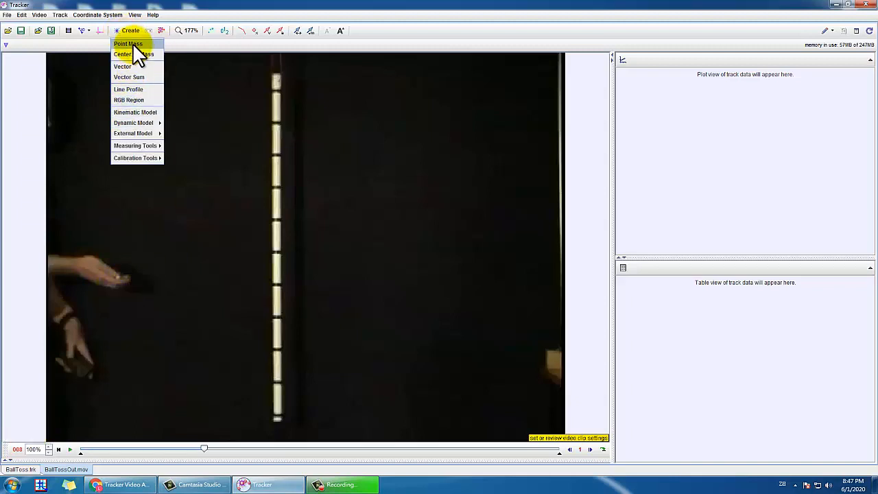
click(133, 43)
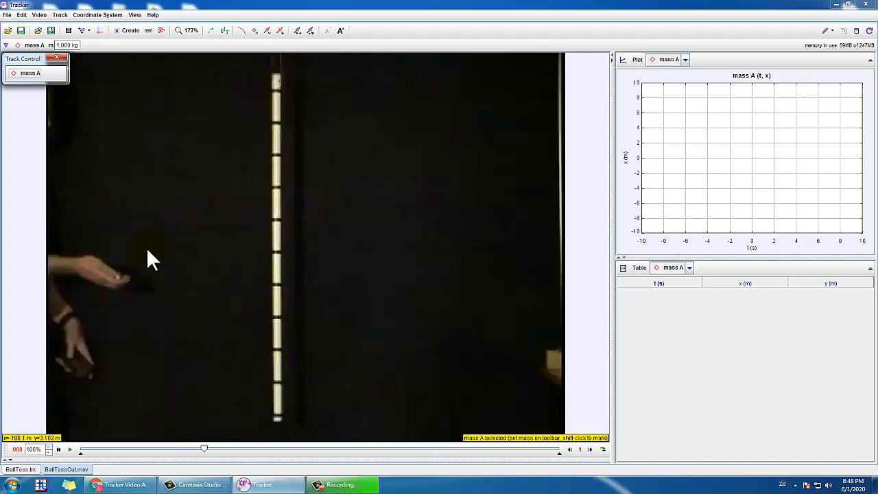
click(165, 241)
key(shift)
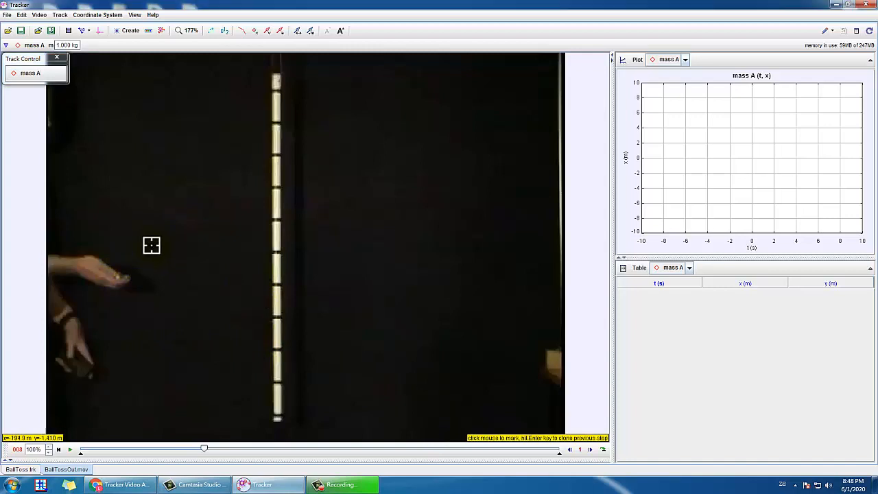
shift+click(117, 275)
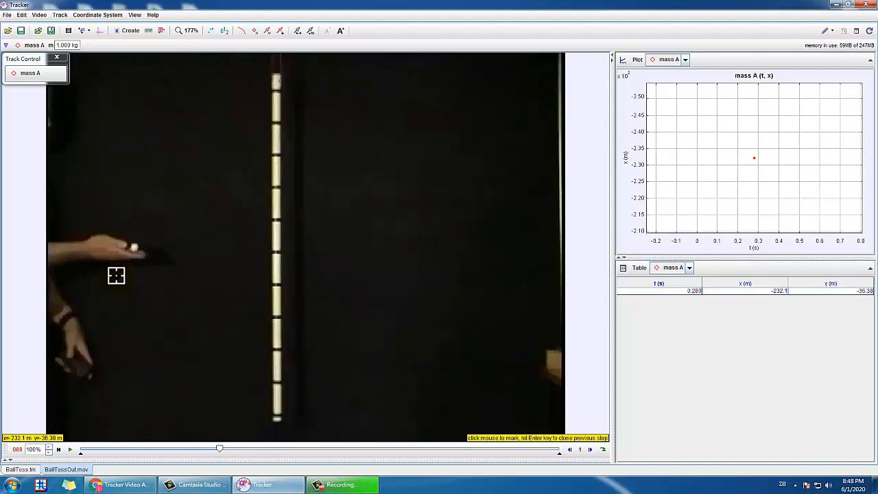
shift+click(133, 245)
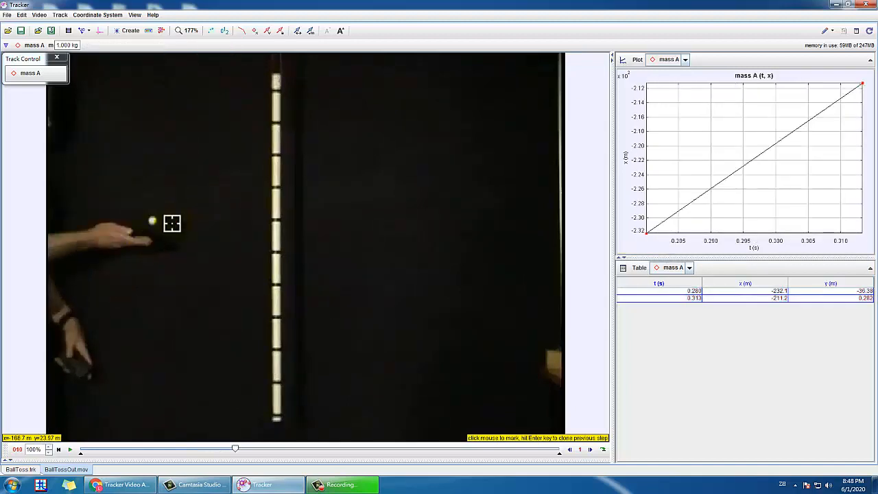
Step: Magnify the video to 400% and mark the ball's position in frames 10, 11 and 12
click(196, 31)
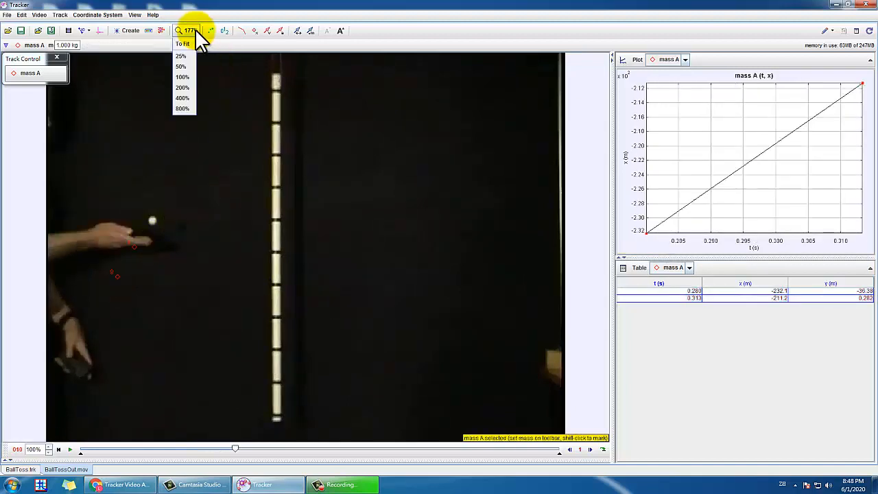
click(183, 88)
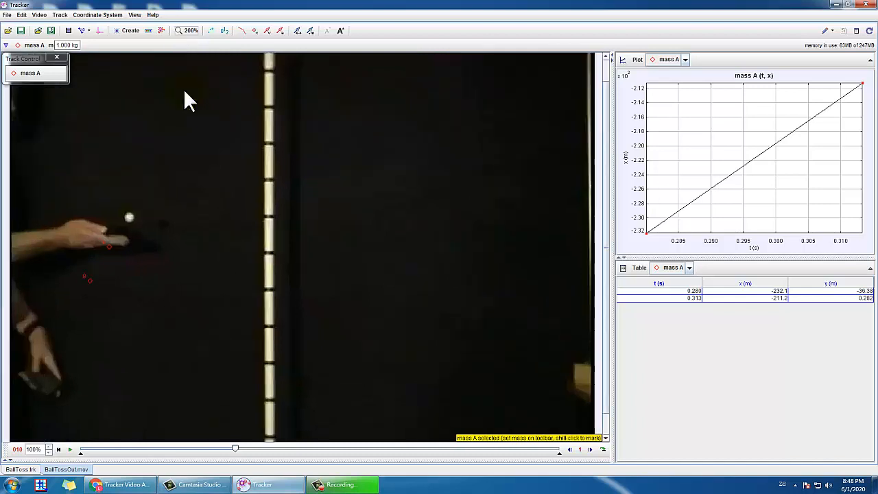
click(187, 32)
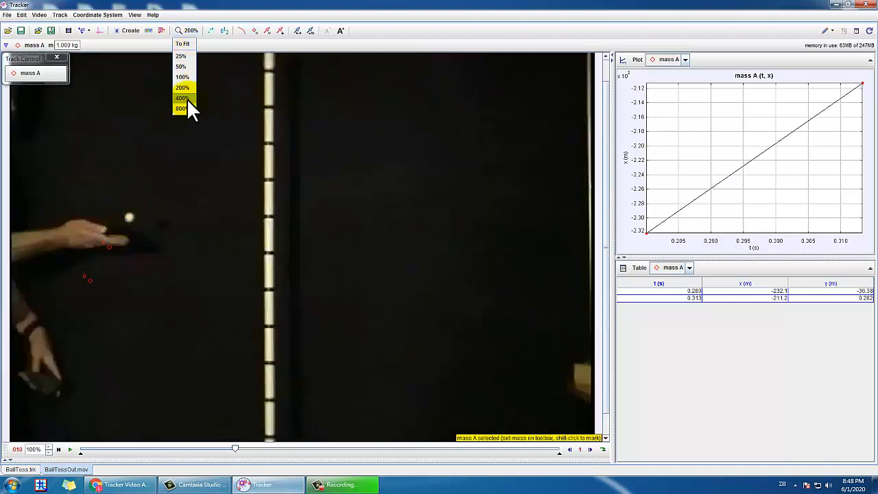
click(182, 98)
drag(334, 437, 207, 433)
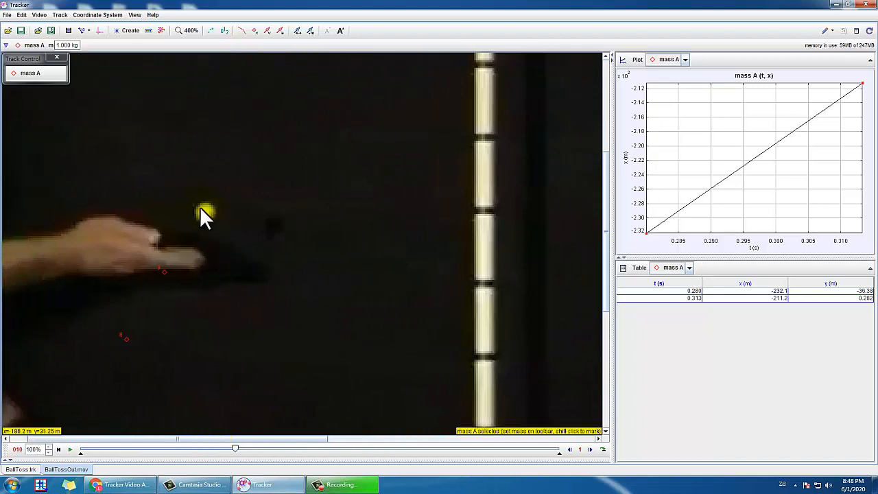
key(shift)
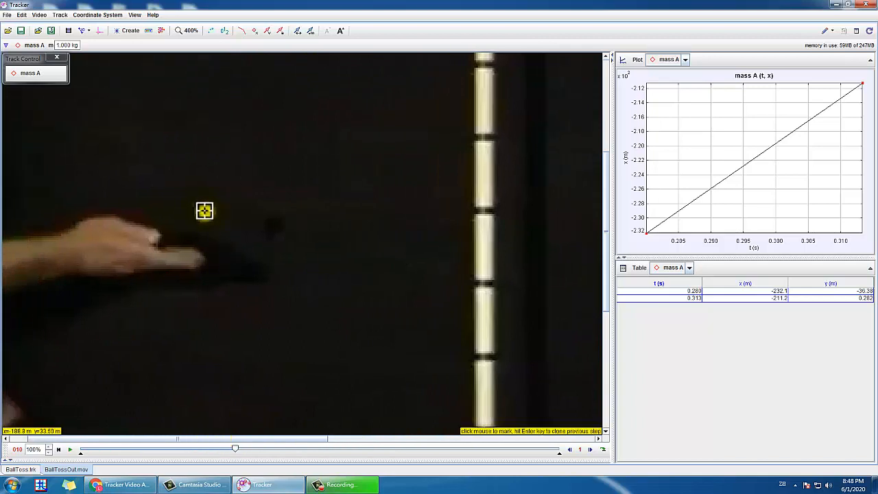
shift+click(204, 211)
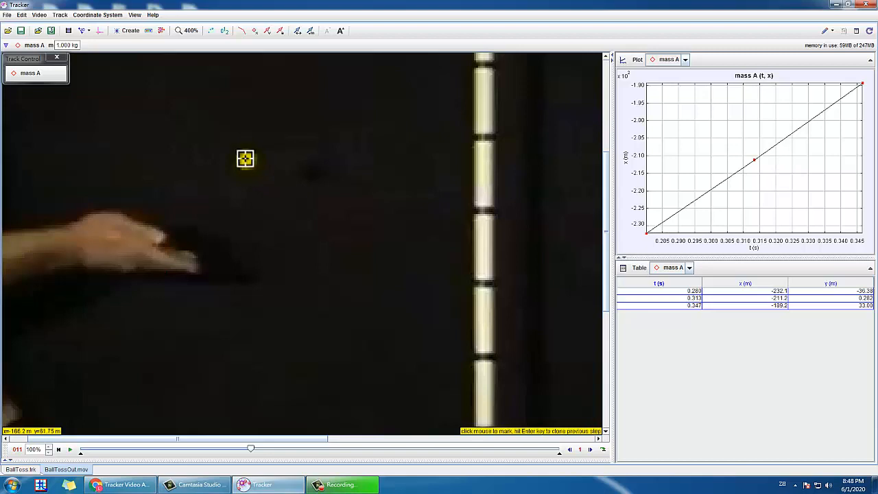
shift+click(245, 159)
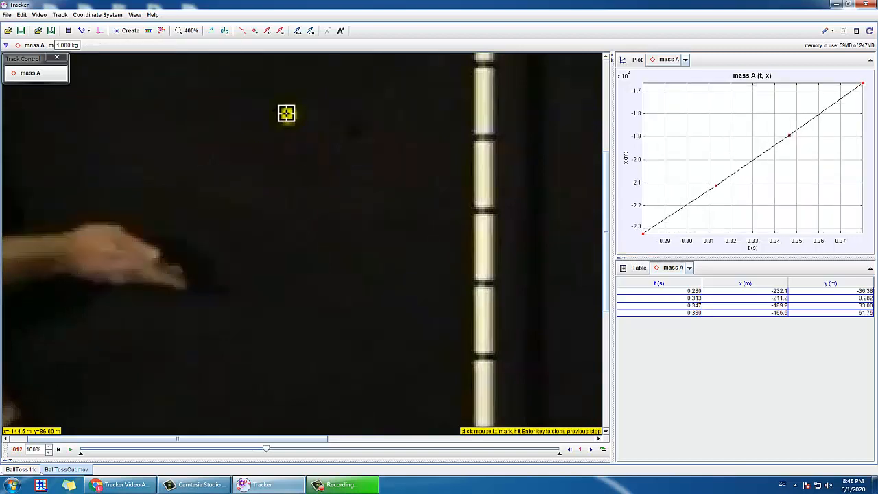
shift+click(287, 112)
Step: Return to frame 8 and delete the point mass position marked there, while the ball is still in the hand
scroll(323, 100, down, 2)
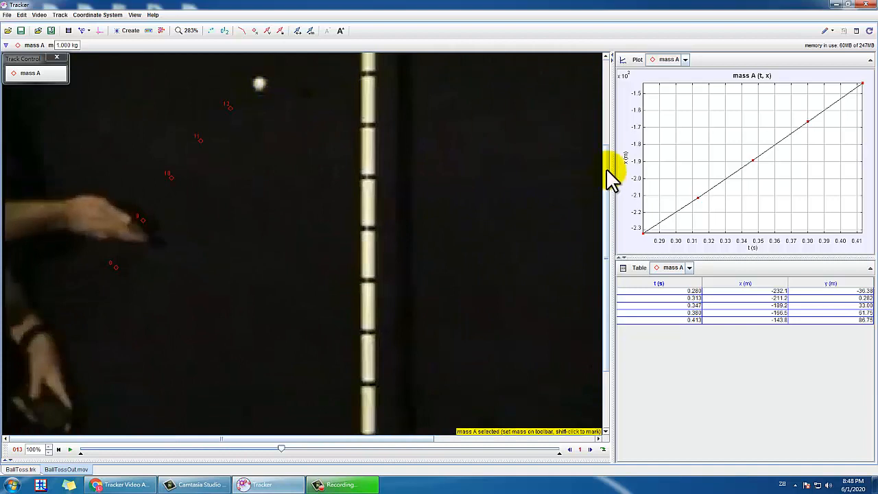
drag(606, 168, 604, 121)
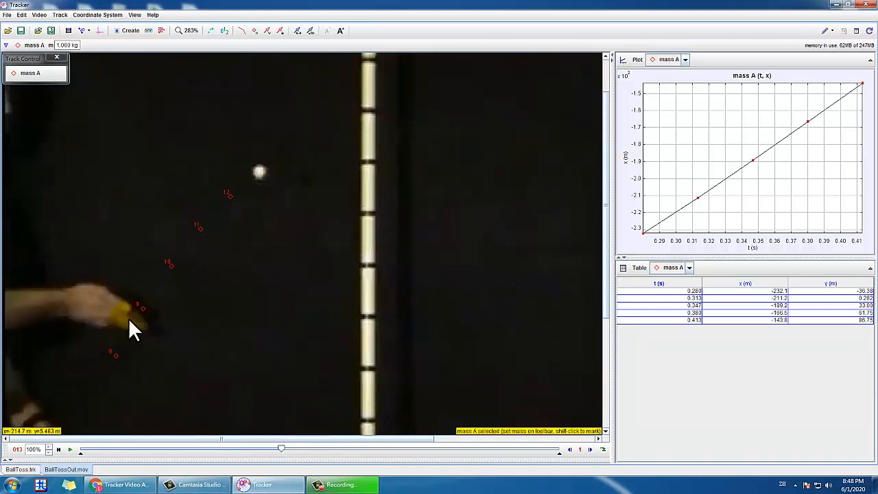
click(569, 449)
click(570, 449)
click(569, 449)
click(569, 450)
click(570, 449)
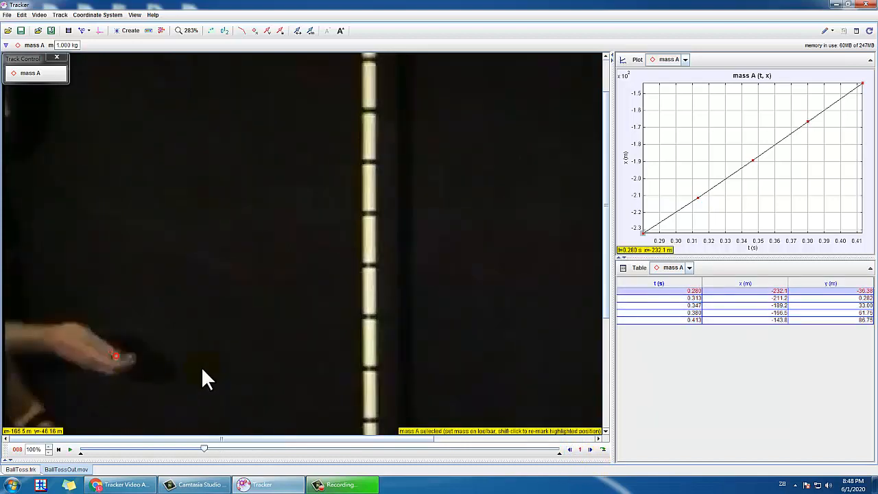
right_click(115, 355)
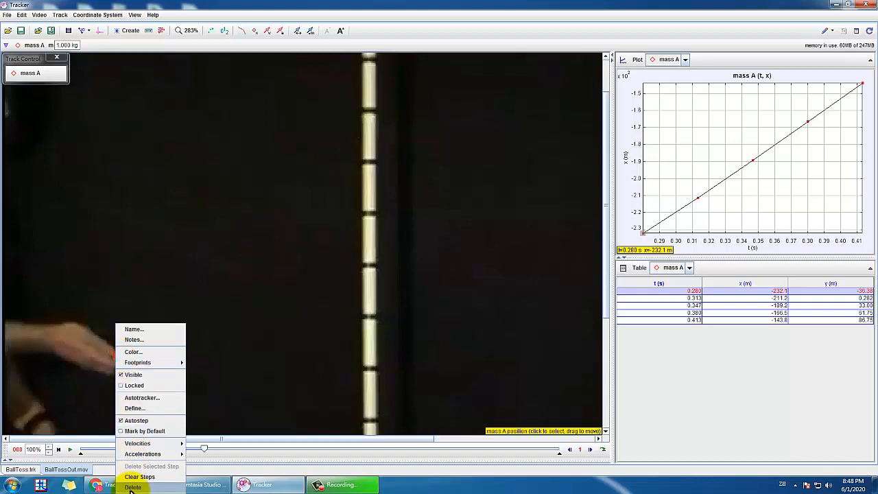
click(395, 2)
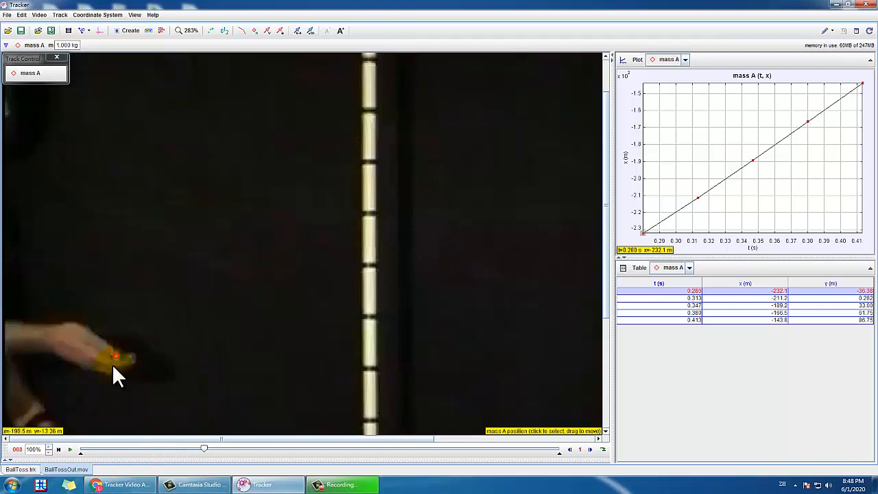
click(116, 353)
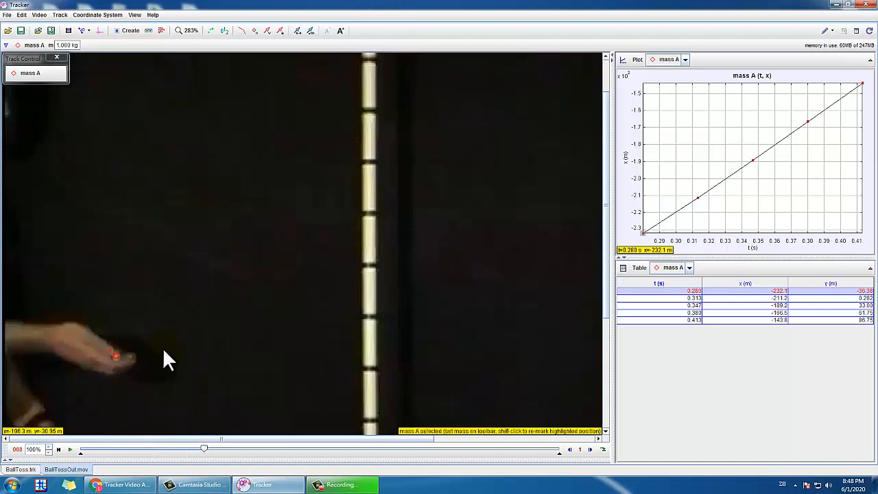
key(Delete)
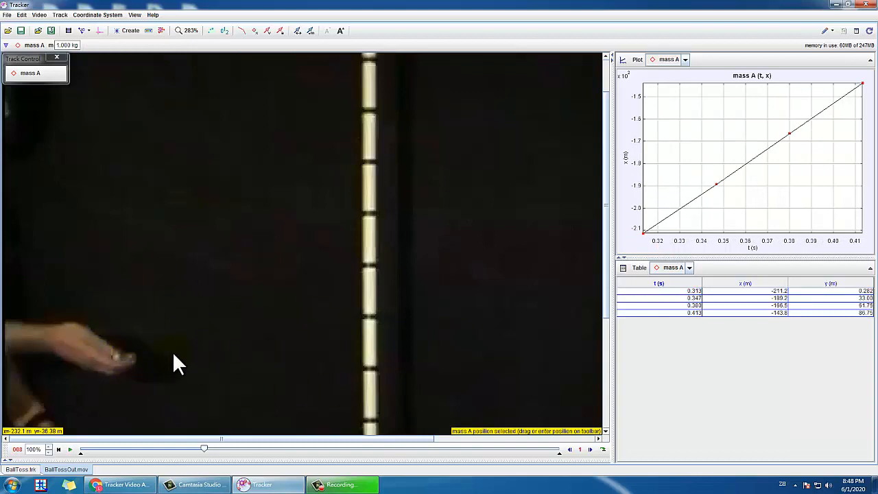
Step: Advance to frame 13 and define an Autotracker key frame for mass A on the ball
click(590, 450)
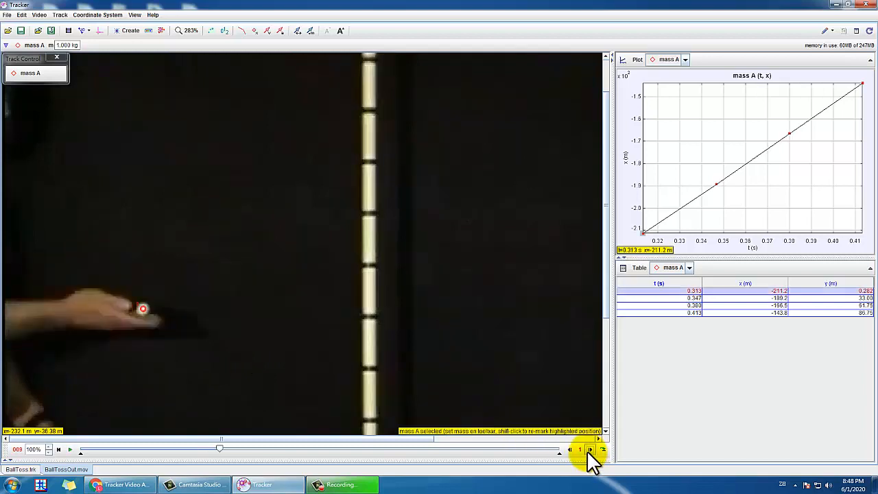
click(590, 449)
click(590, 450)
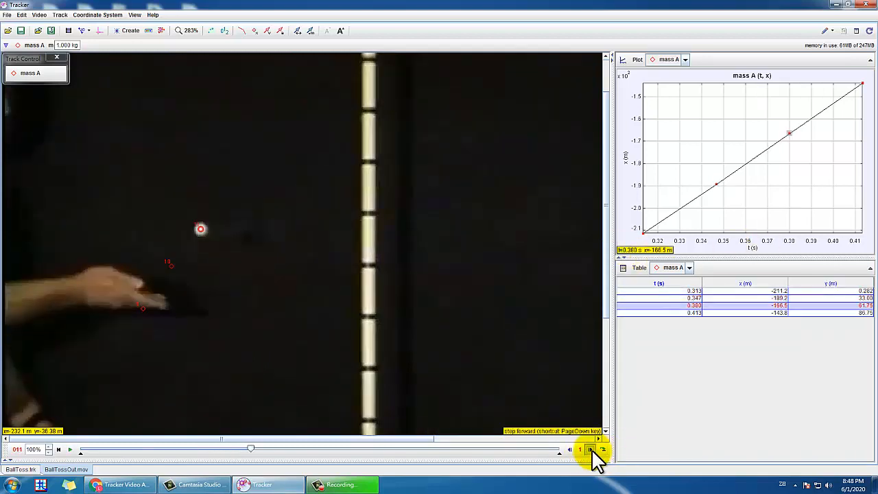
click(590, 450)
click(590, 449)
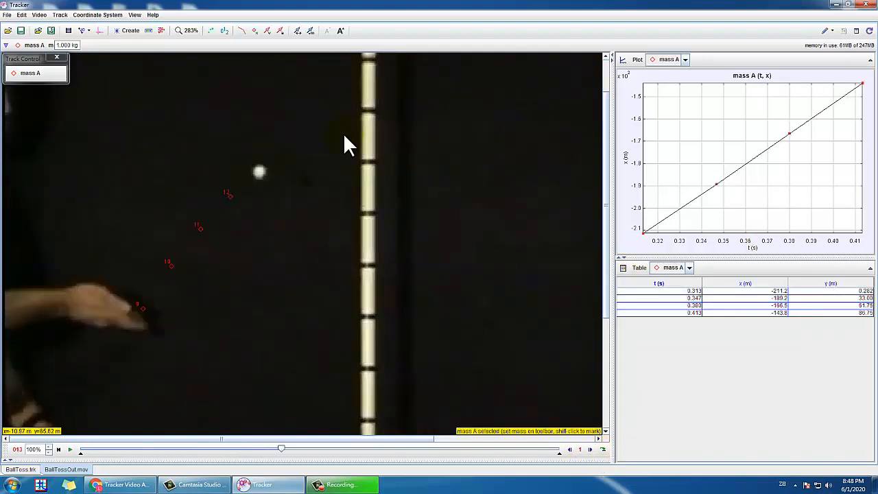
click(162, 31)
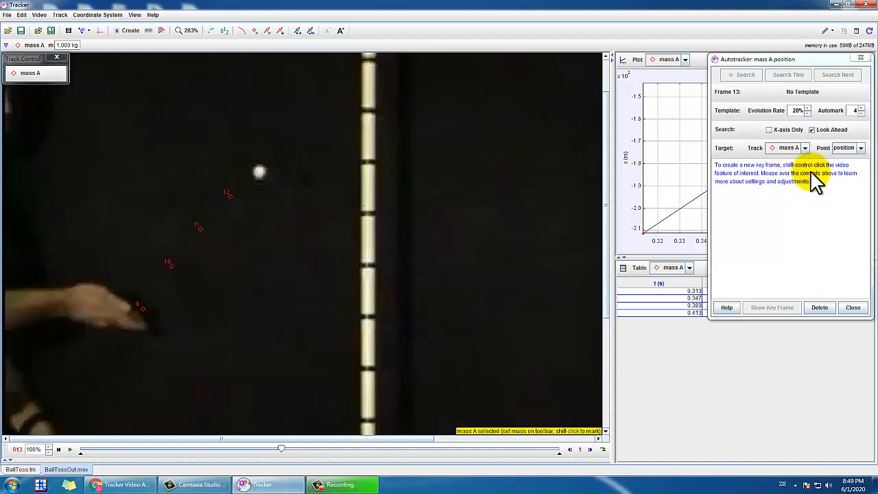
key(ctrl+shift)
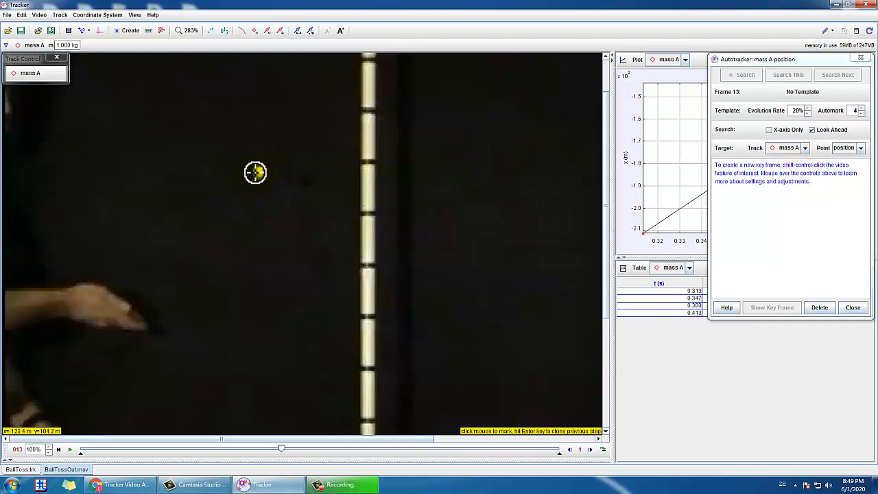
ctrl+shift+click(260, 171)
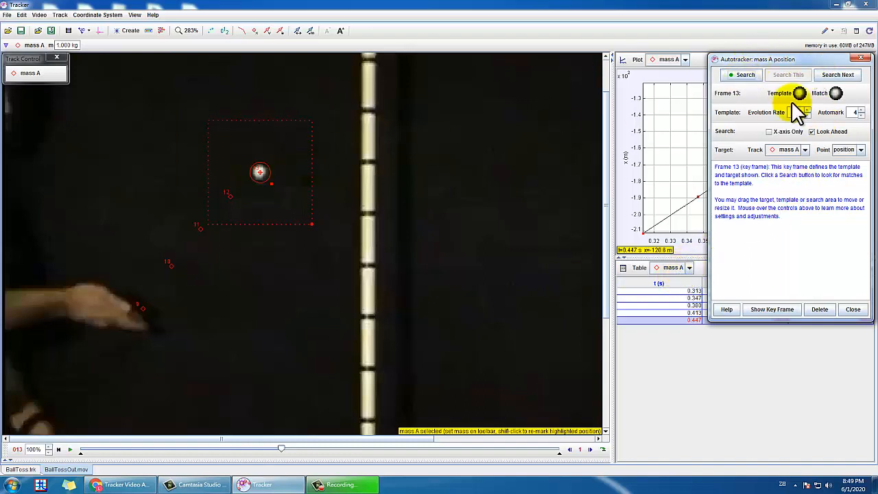
Step: Autotrack the ball one frame at a time from frame 14 through frame 17
click(845, 77)
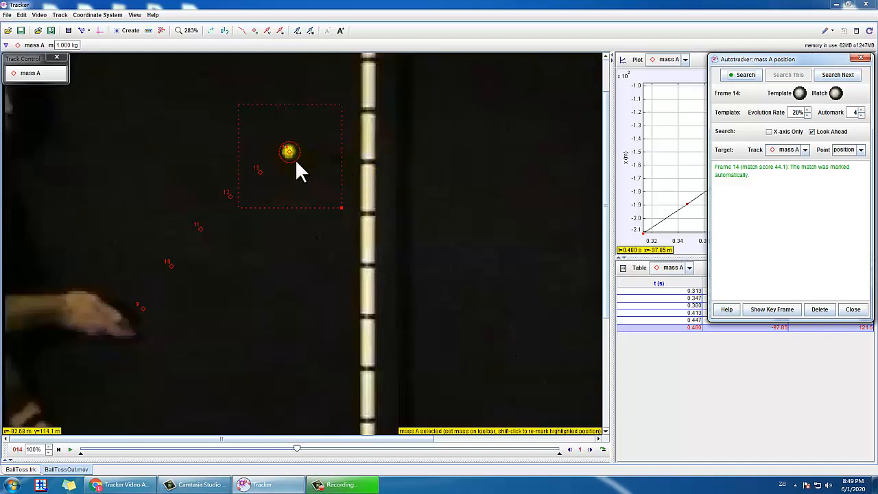
click(840, 76)
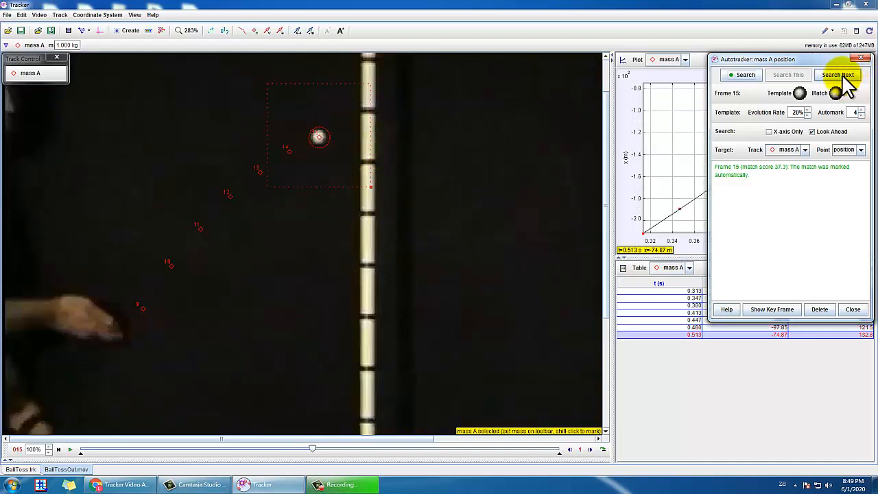
click(841, 76)
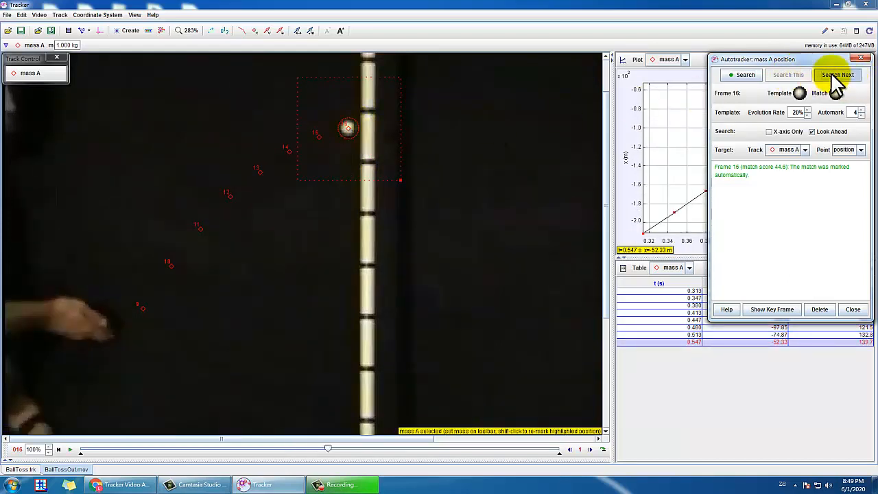
click(837, 77)
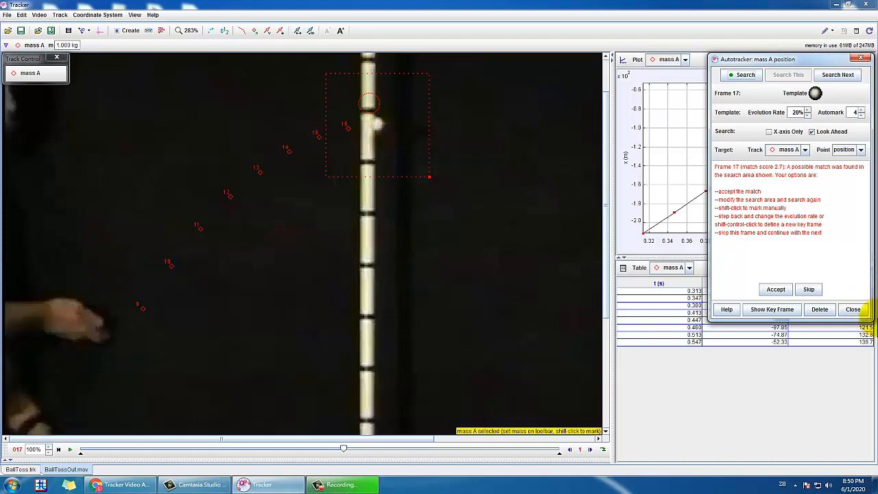
Step: Skip the doubtful match in frame 17, and resume the single-frame search from a new key frame on the ball in frame 19
click(809, 289)
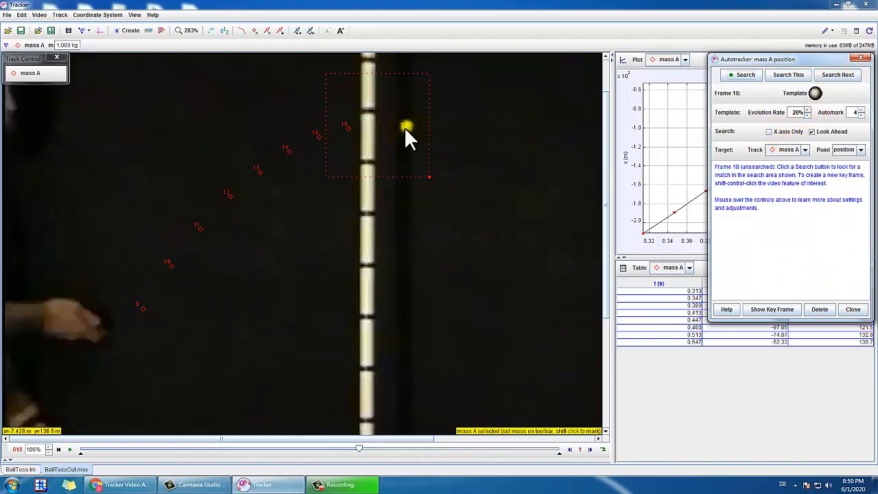
click(834, 77)
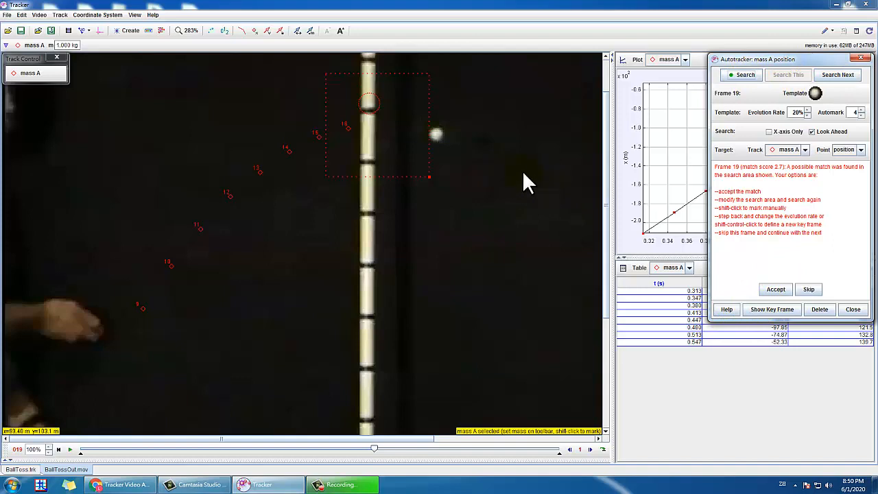
key(shift)
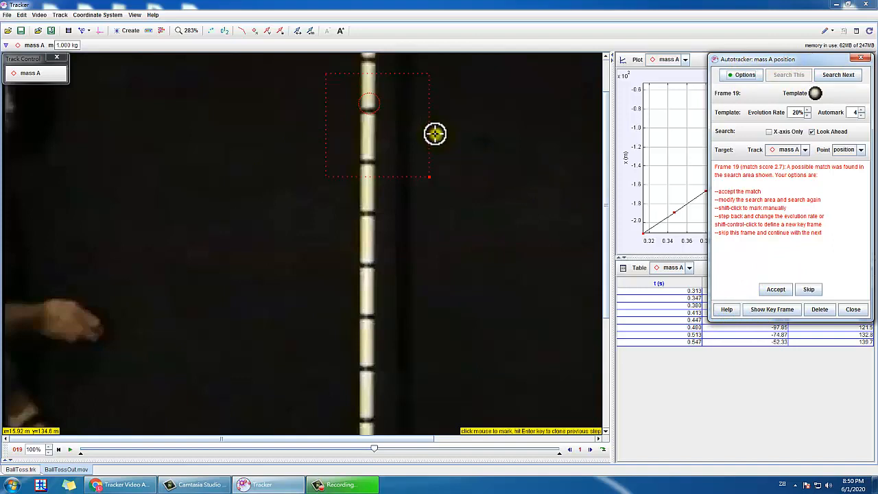
shift+click(435, 133)
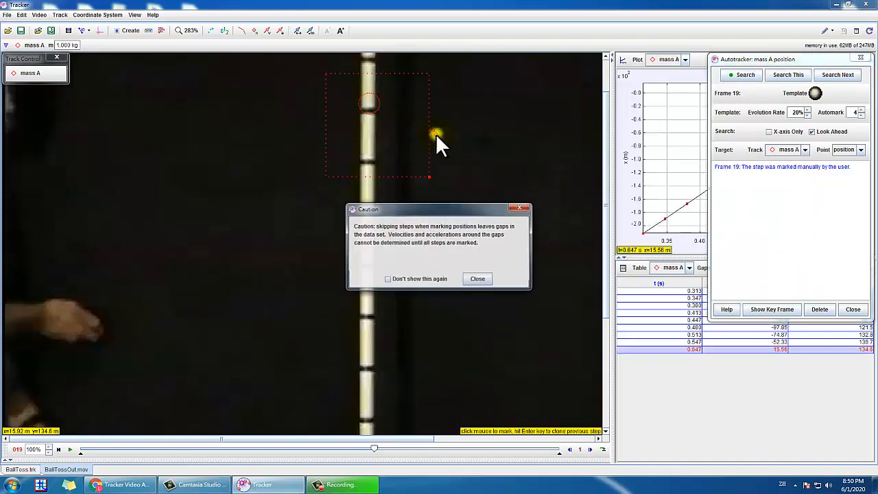
click(478, 279)
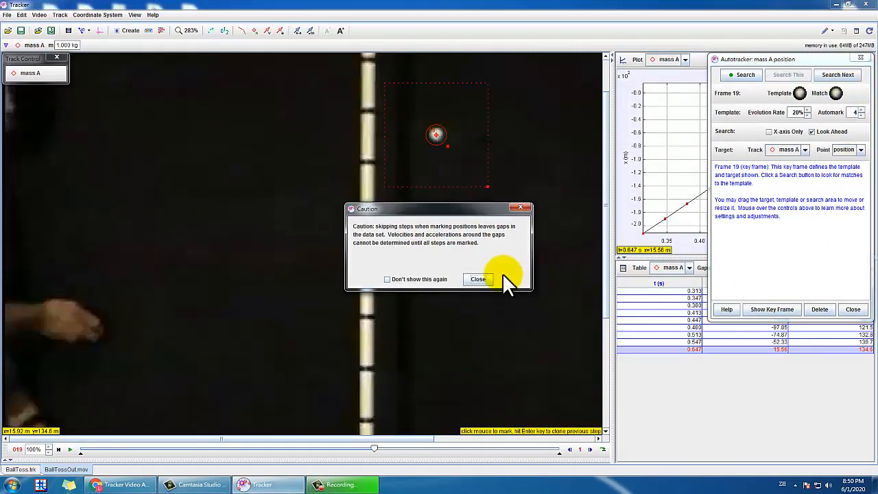
click(477, 280)
click(844, 76)
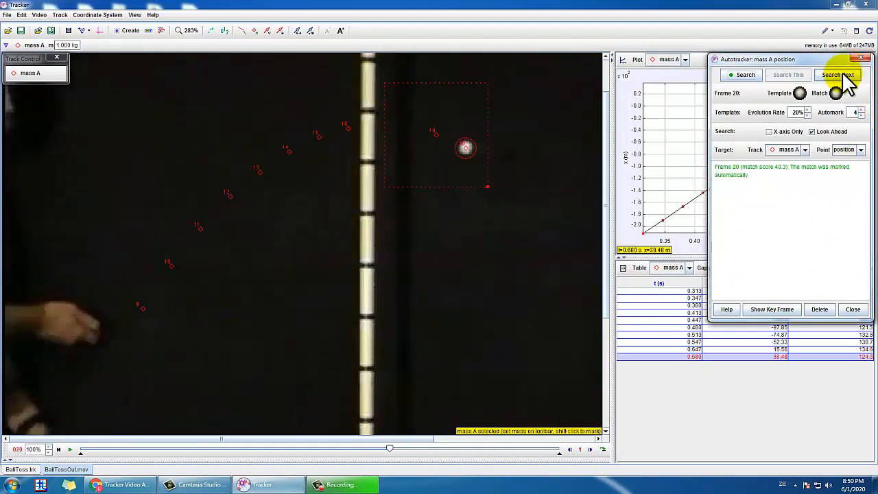
Step: Autotrack the ball one frame at a time from frame 21 through frame 30, continuing at 100% zoom after frame 24
click(844, 76)
click(844, 76)
click(844, 76)
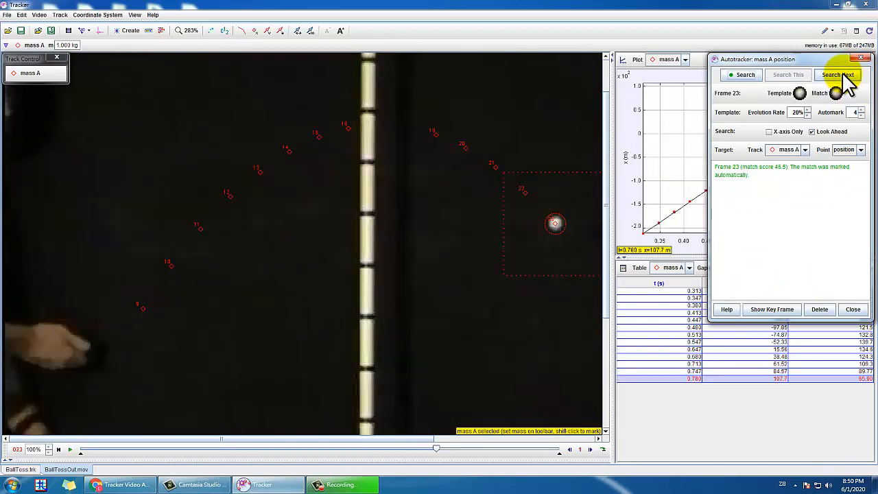
click(844, 75)
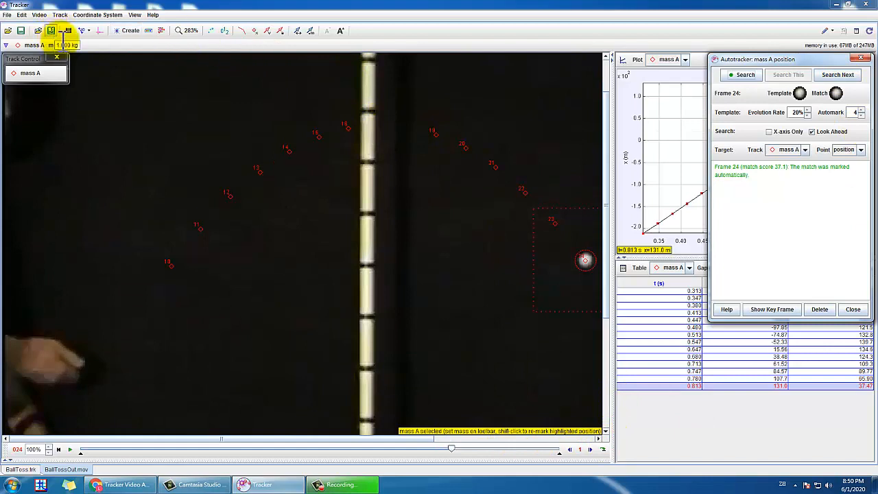
click(195, 33)
click(182, 77)
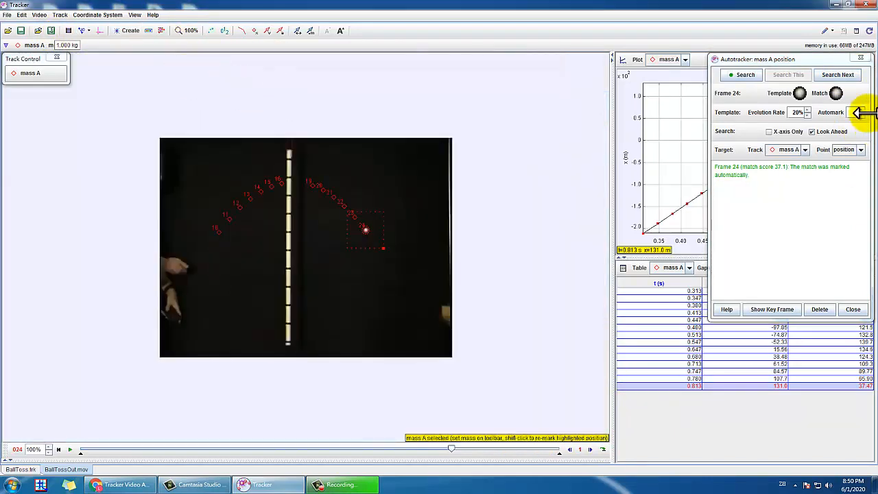
click(835, 75)
click(837, 75)
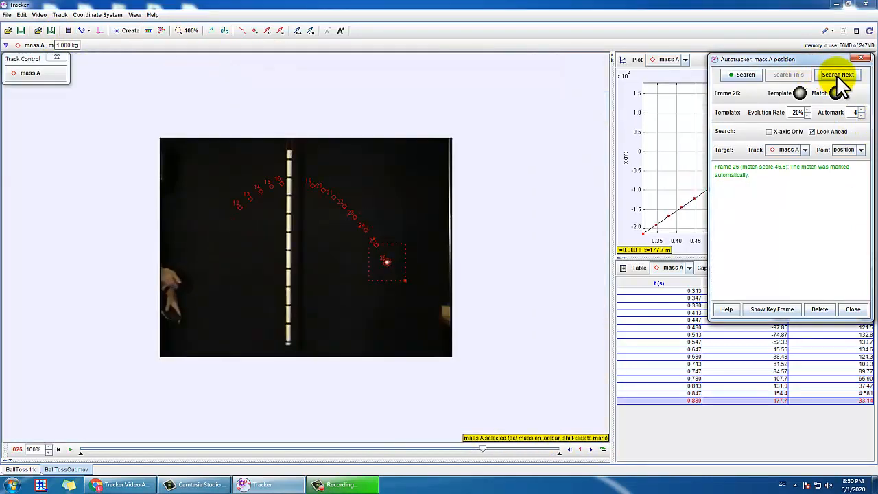
click(837, 75)
click(836, 75)
click(837, 74)
click(836, 74)
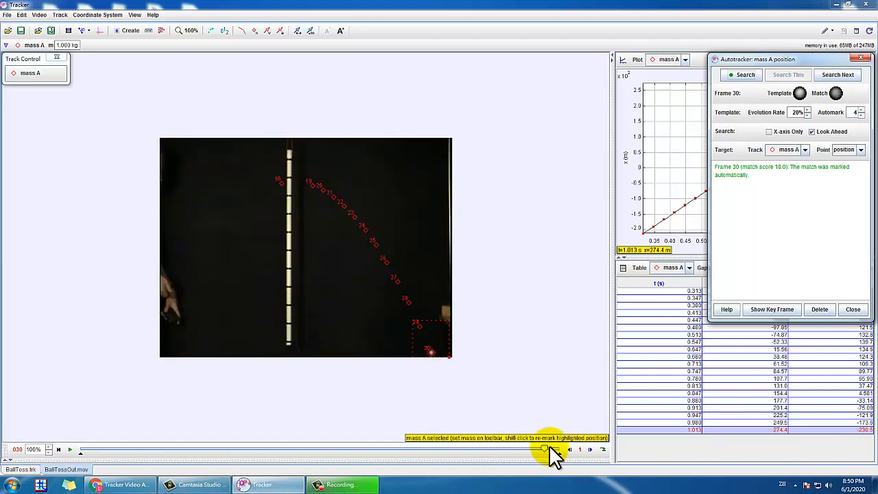
Step: Return to frame 18 and manually mark mass A on the ball at 200% zoom, dismissing the skipped-steps caution
drag(549, 450, 370, 434)
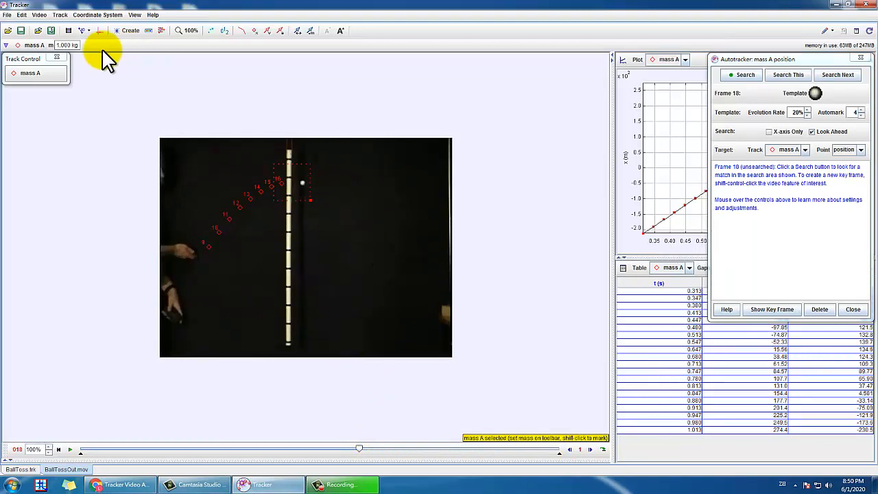
click(187, 30)
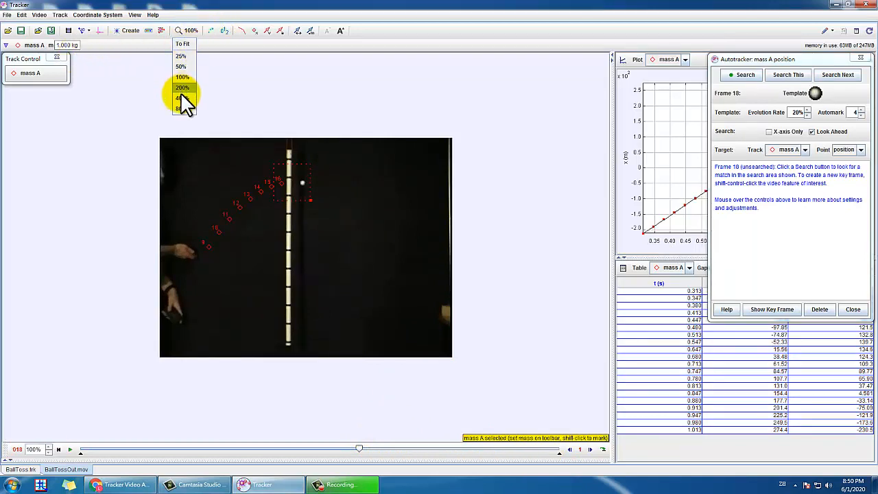
click(181, 88)
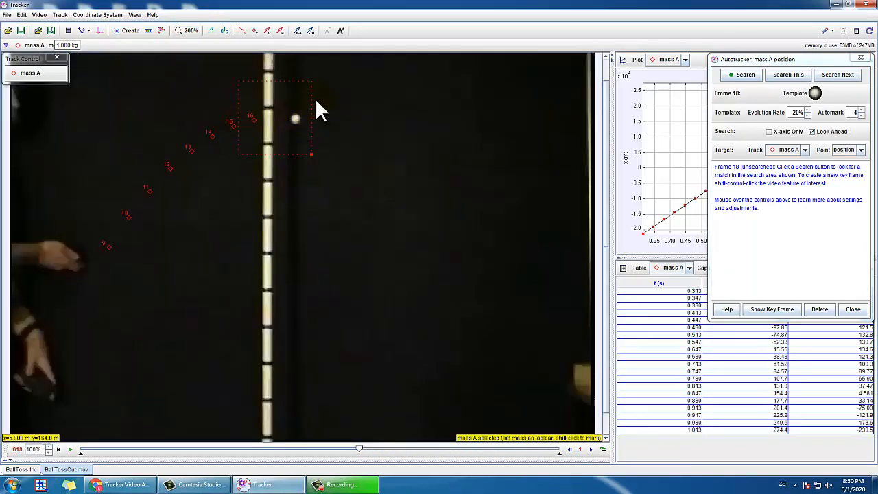
key(shift)
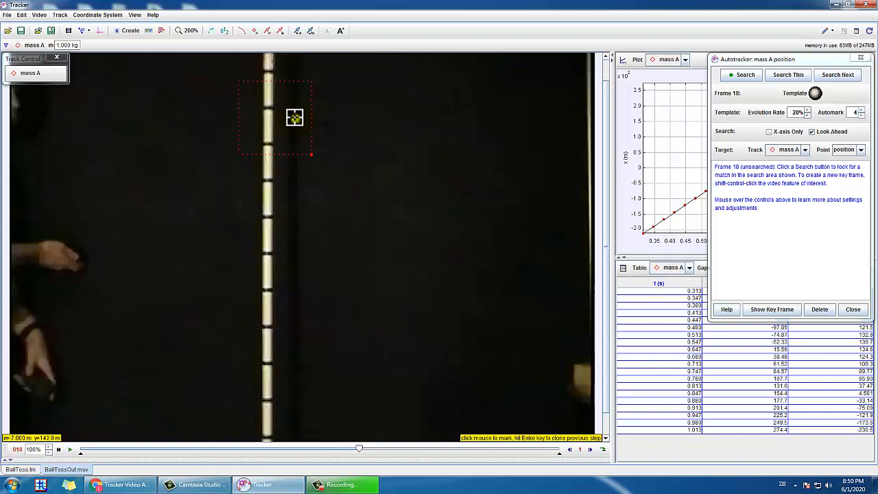
shift+click(294, 118)
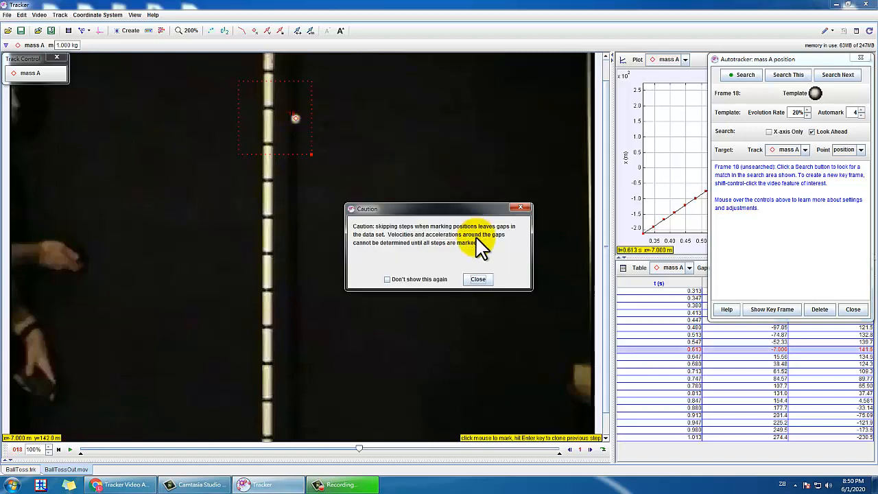
click(479, 277)
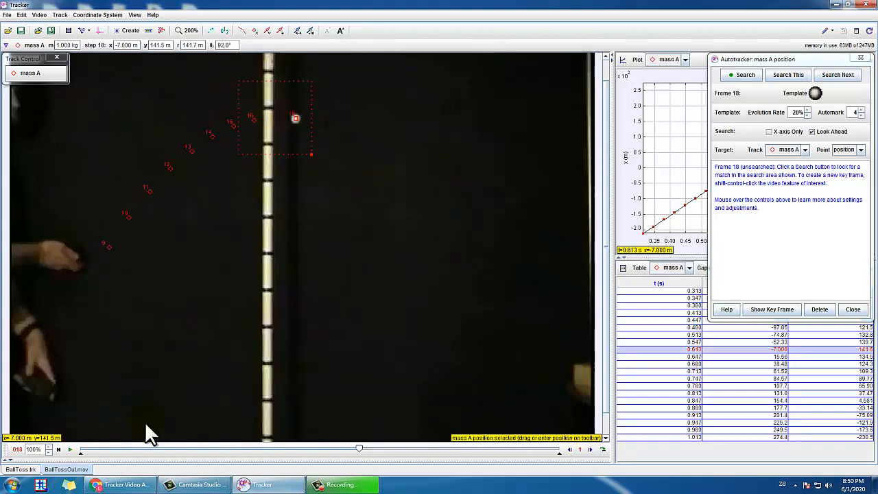
Step: Step back to frame 17, mark the ball manually where it passes behind the striped stick, and close the Autotracker
click(572, 450)
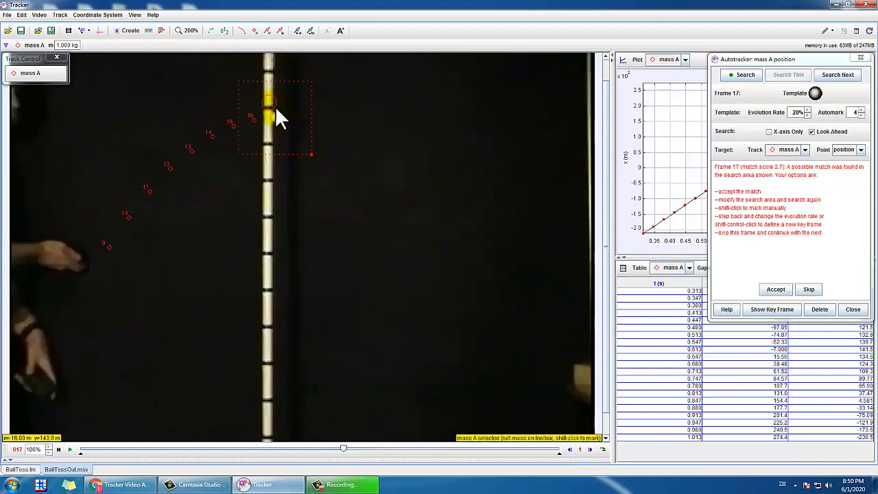
key(shift)
shift+click(274, 116)
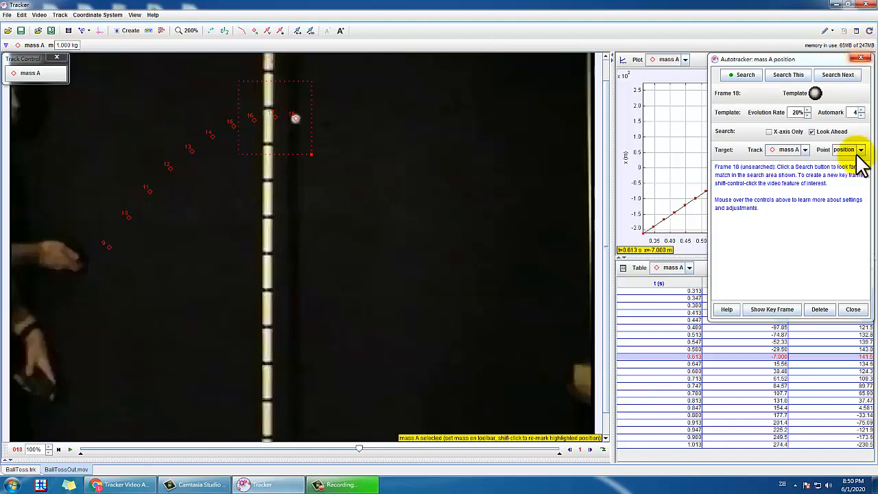
click(861, 60)
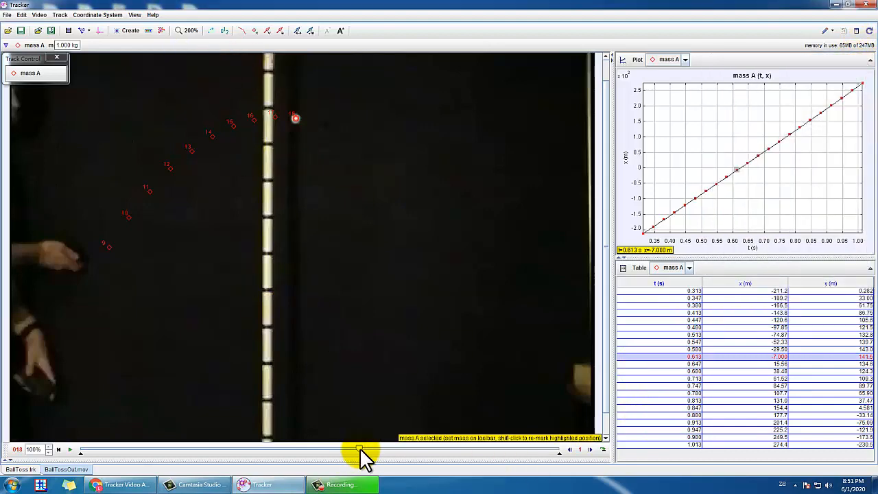
Step: Scrub through the tracked motion, show all steps of mass A's trail, and set the video zoom to 100%
drag(358, 448, 140, 421)
drag(177, 448, 357, 448)
click(212, 31)
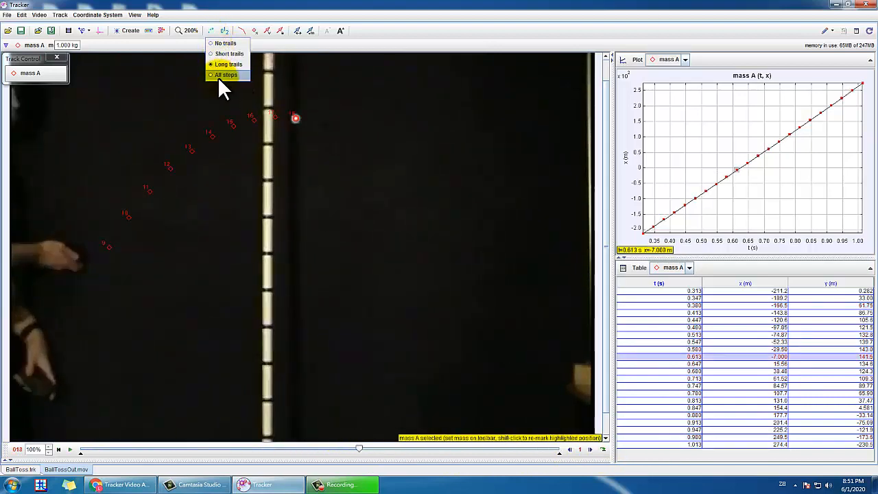
click(221, 75)
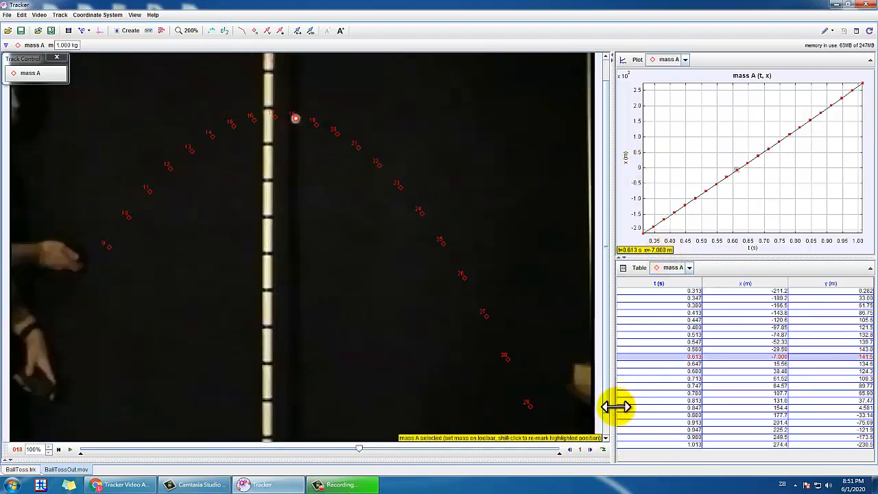
click(191, 30)
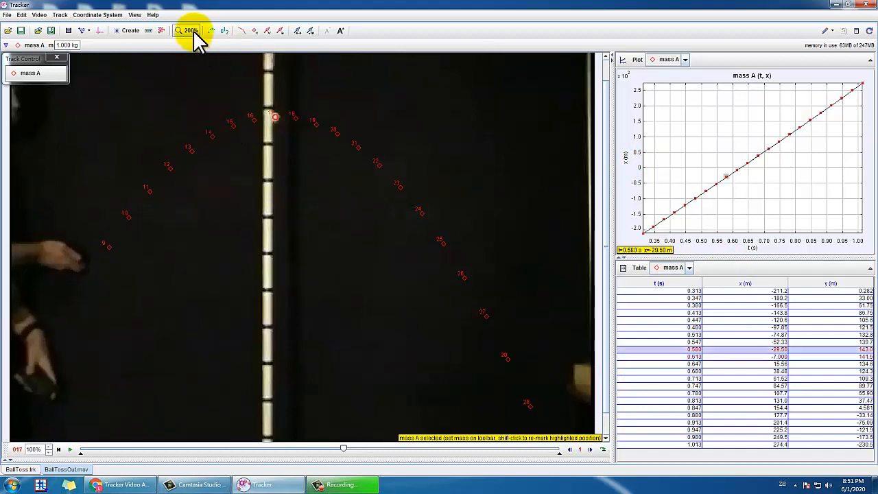
click(195, 88)
Step: Plot mass A's acceleration y-component against time, zoom the plot out, and compare it with the ball's plot in BallToss.trk
click(655, 197)
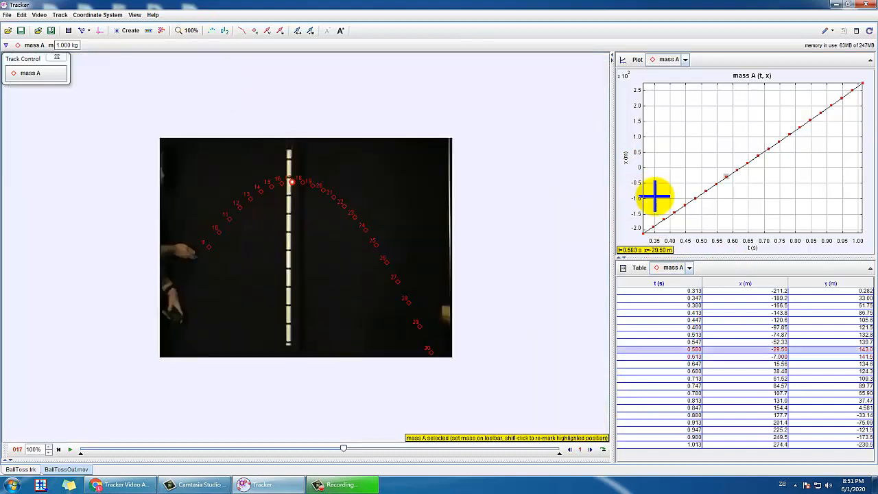
click(625, 158)
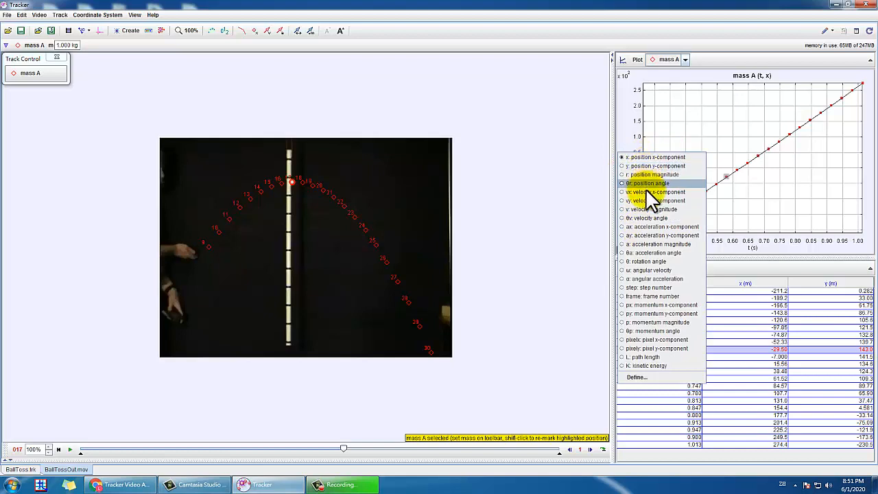
click(645, 235)
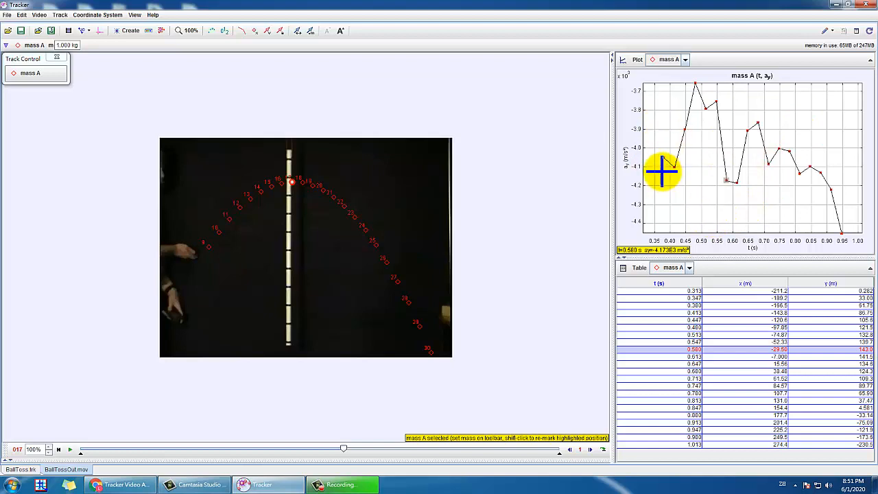
right_click(829, 138)
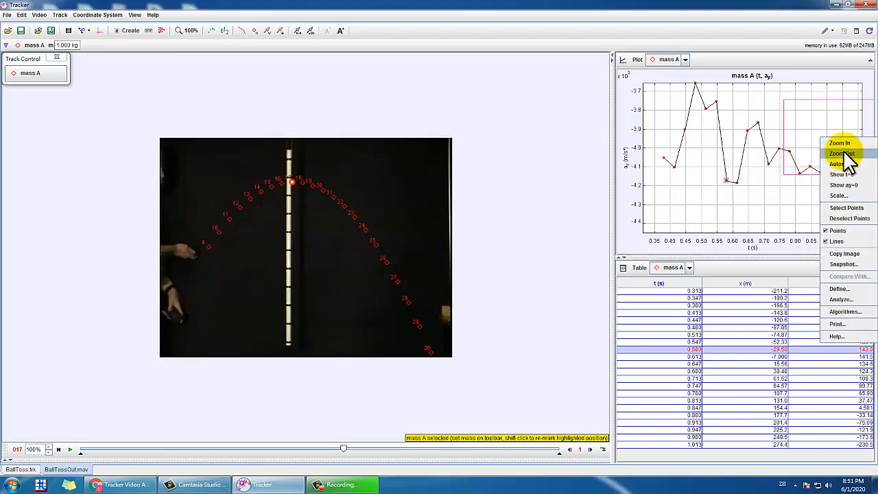
click(845, 159)
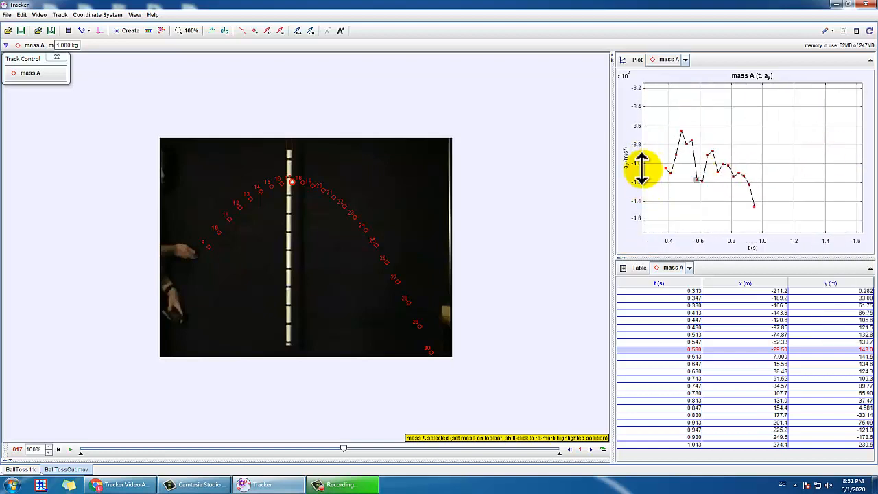
click(21, 468)
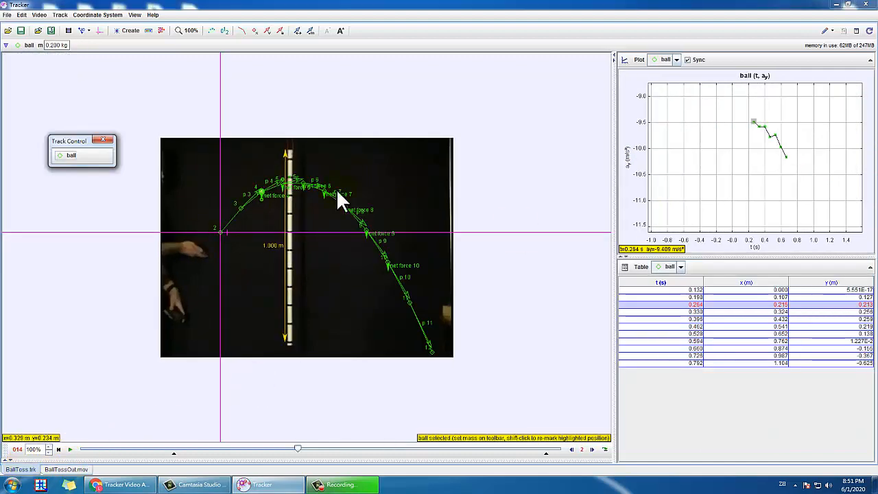
click(65, 470)
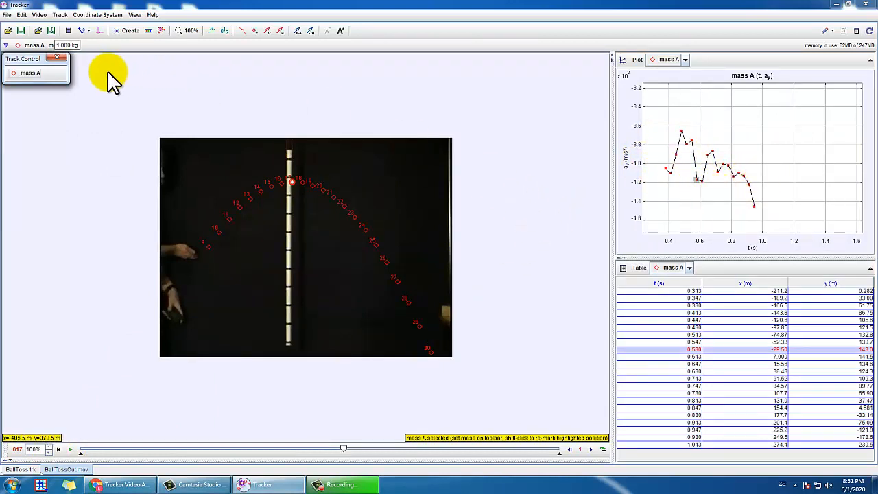
Step: Add a calibration tape along the striped stick, from near its upper end to near its lower end, with a length of 1 m
click(81, 30)
mouse_move(83, 42)
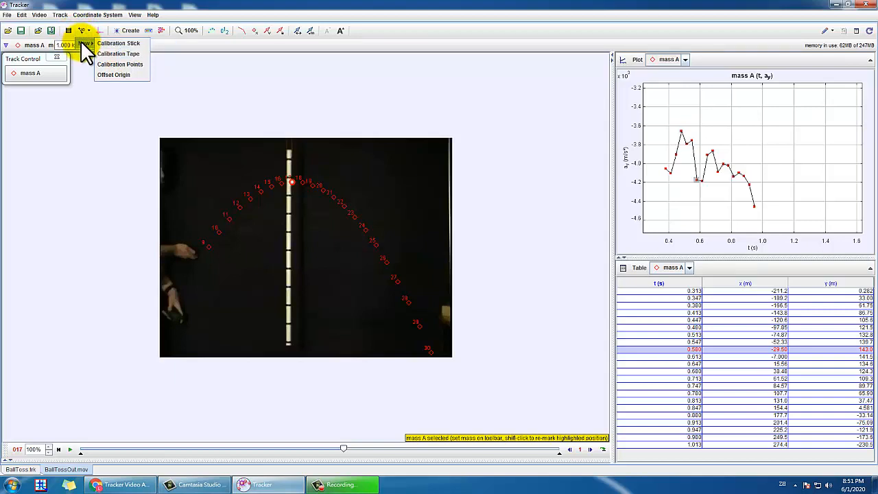
click(113, 55)
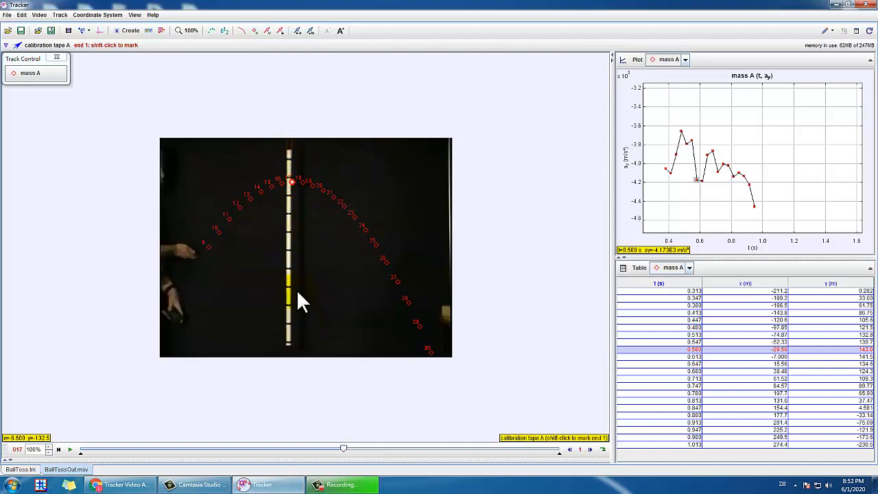
shift+click(288, 159)
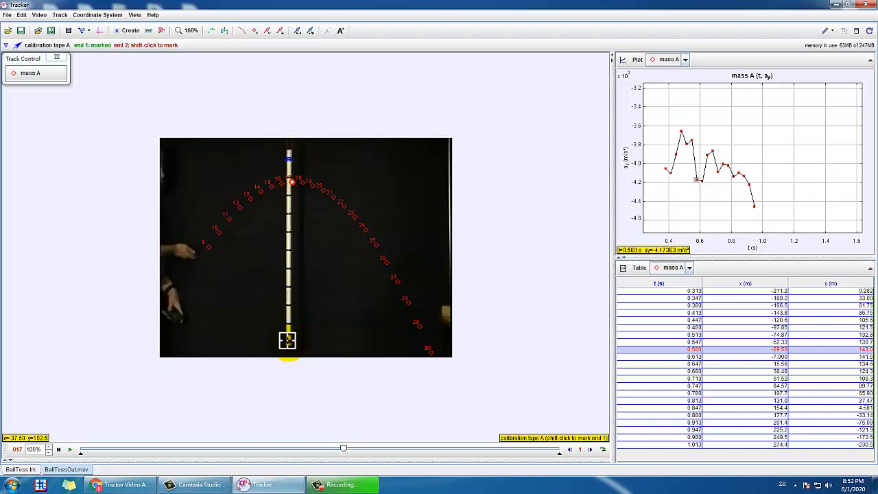
shift+click(287, 339)
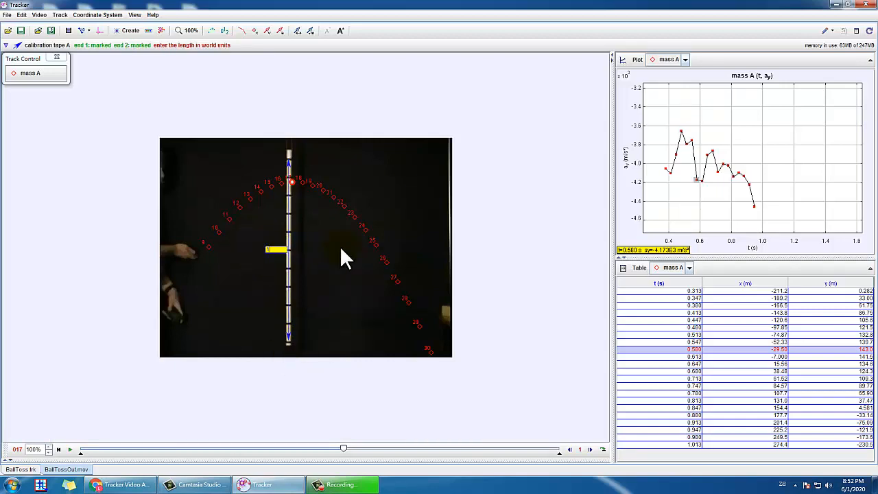
key(Return)
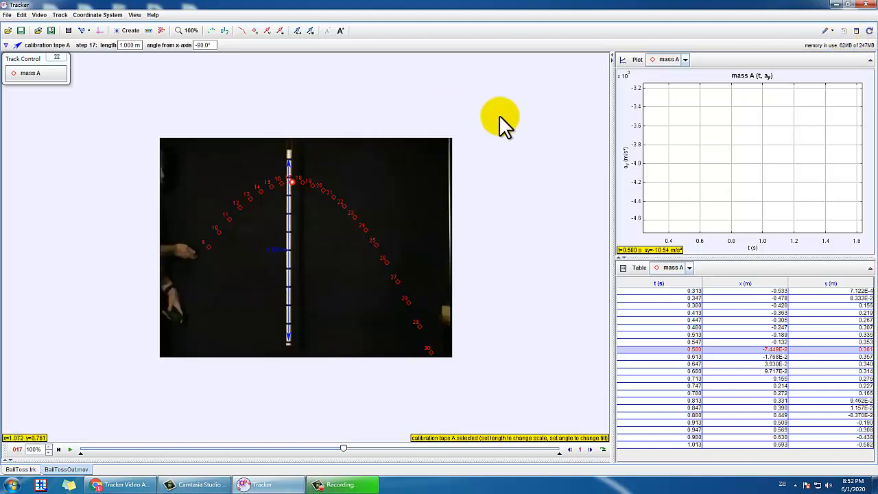
Step: Keep the acceleration y-component on mass A's plot and autoscale the axes to the calibrated data
click(624, 152)
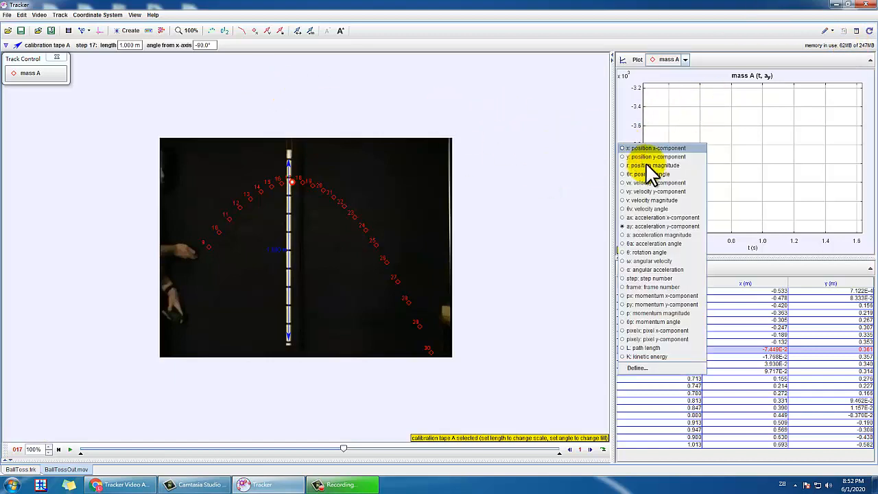
click(633, 226)
right_click(743, 144)
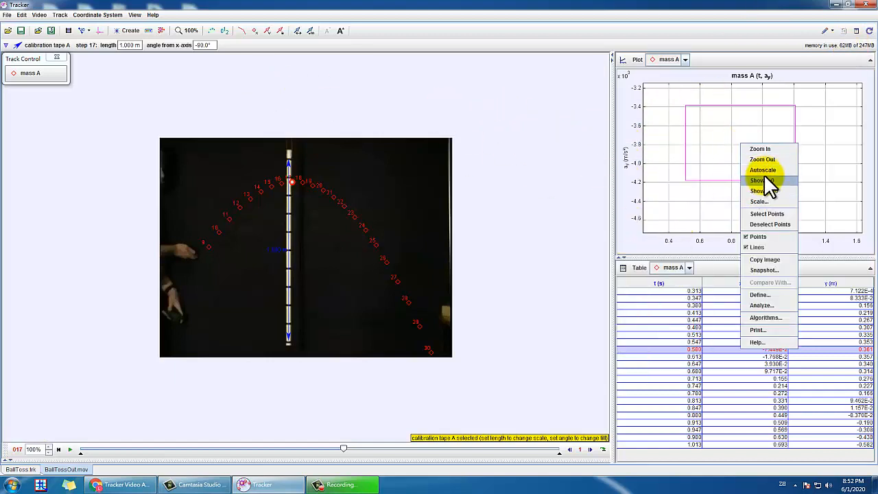
click(763, 169)
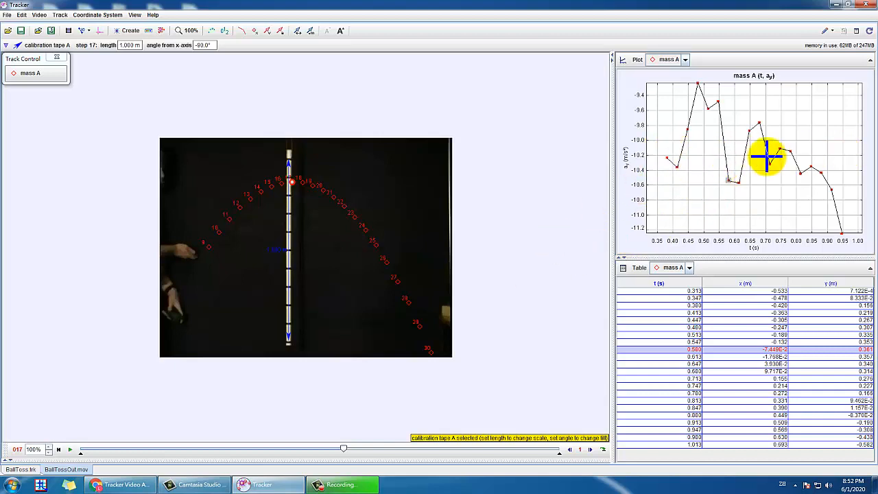
Step: Plot mass A's velocity y-component against time
click(631, 153)
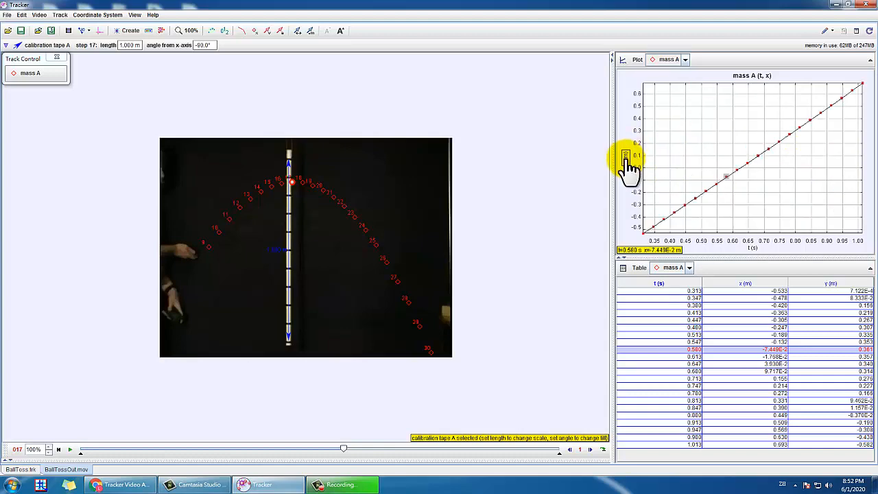
click(627, 158)
click(646, 202)
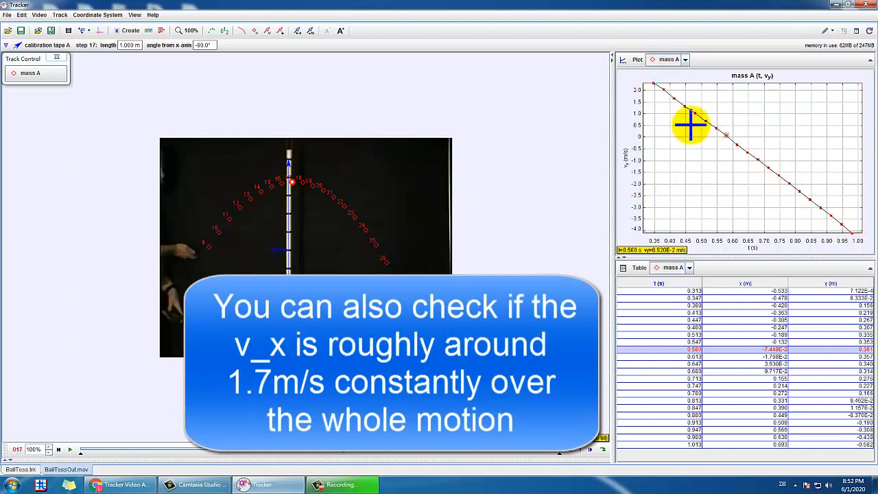
Step: Review the context commands for the velocity plot and for the data table with all rows of mass A selected
right_click(761, 162)
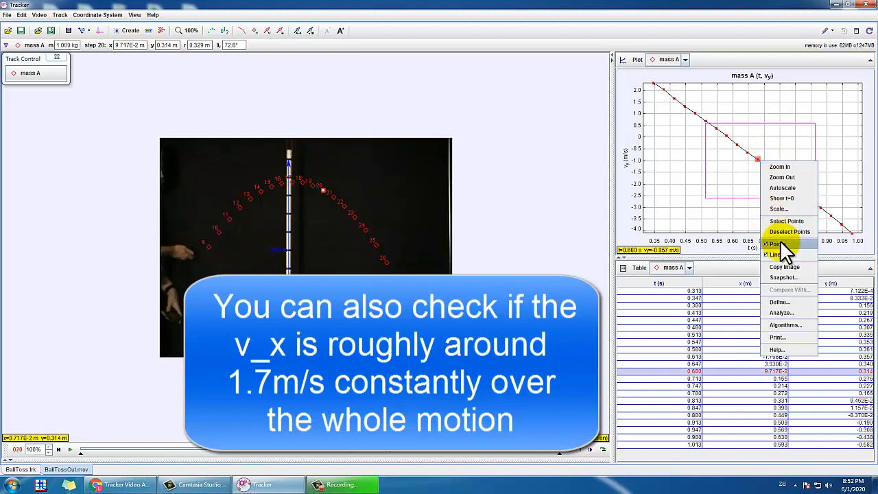
click(671, 167)
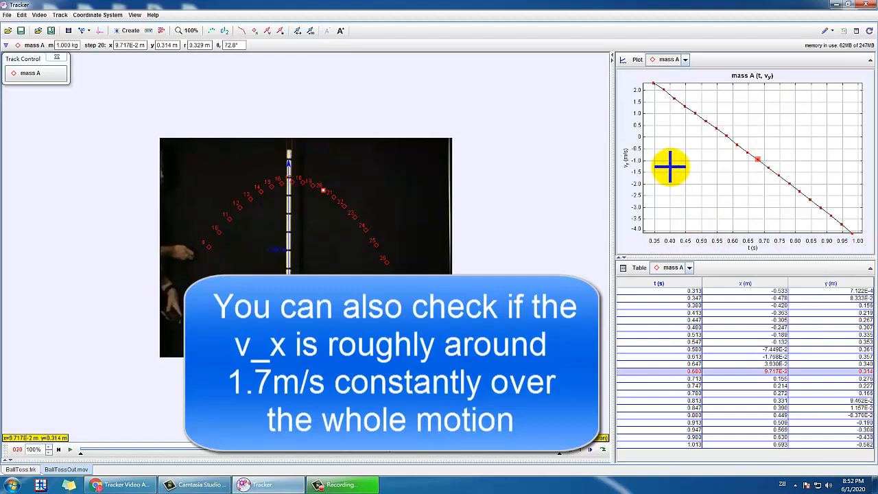
drag(659, 291, 835, 445)
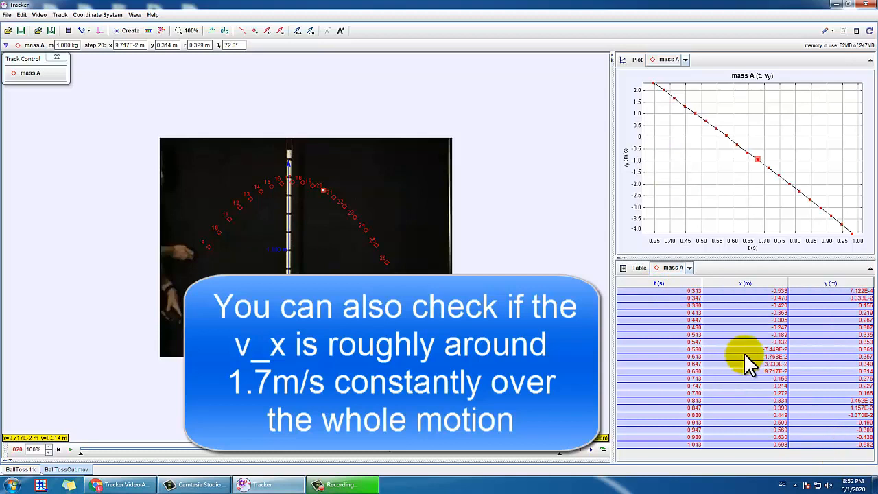
right_click(746, 319)
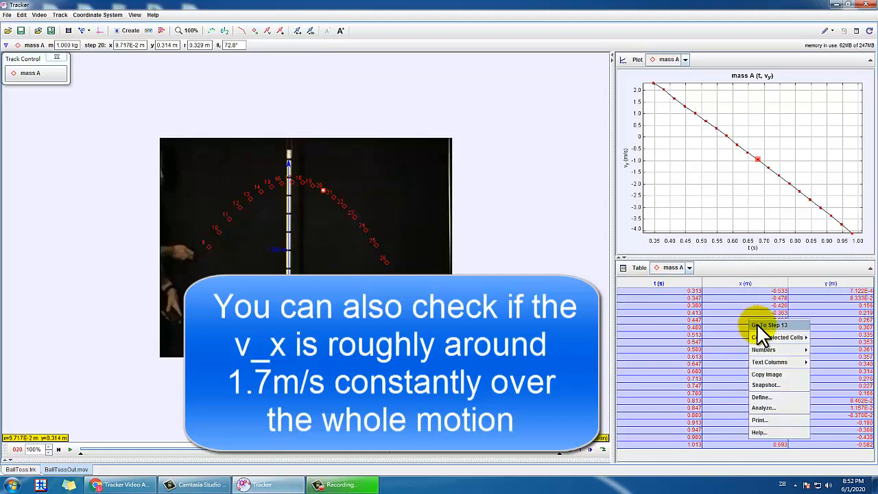
click(727, 326)
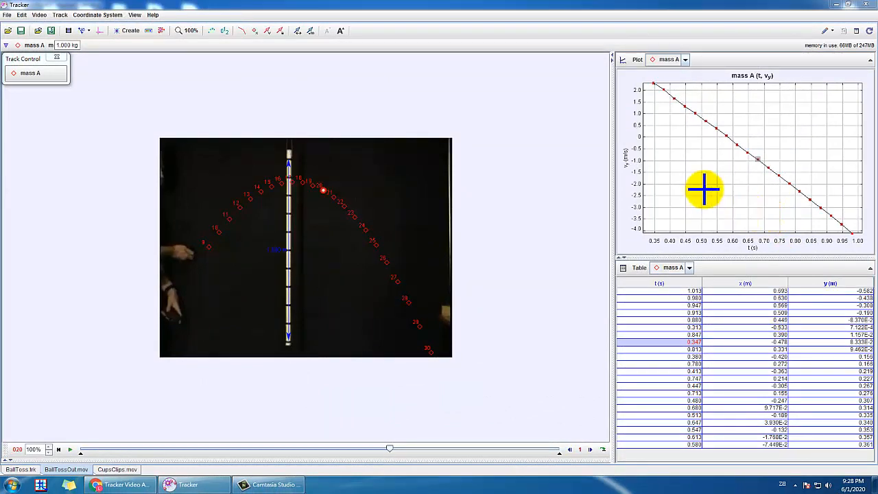
Step: Open mass A's velocity data in the Data Tool and hide the connecting lines of vy and vx
right_click(668, 159)
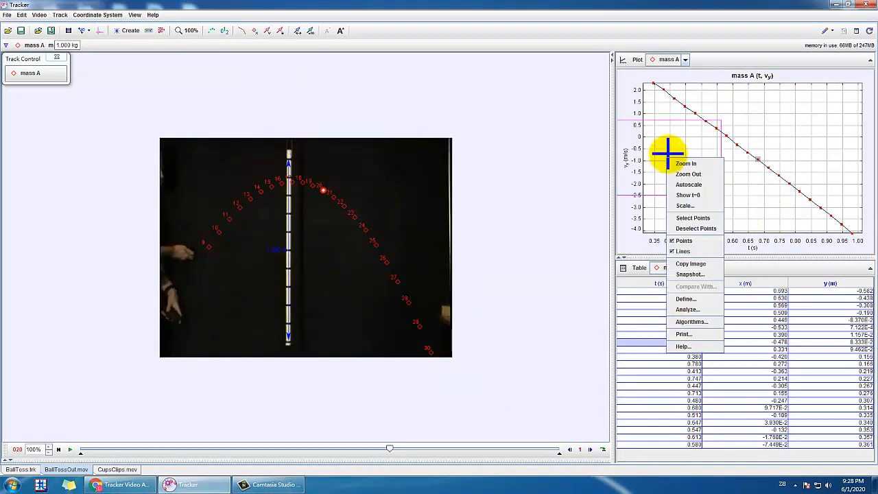
click(686, 310)
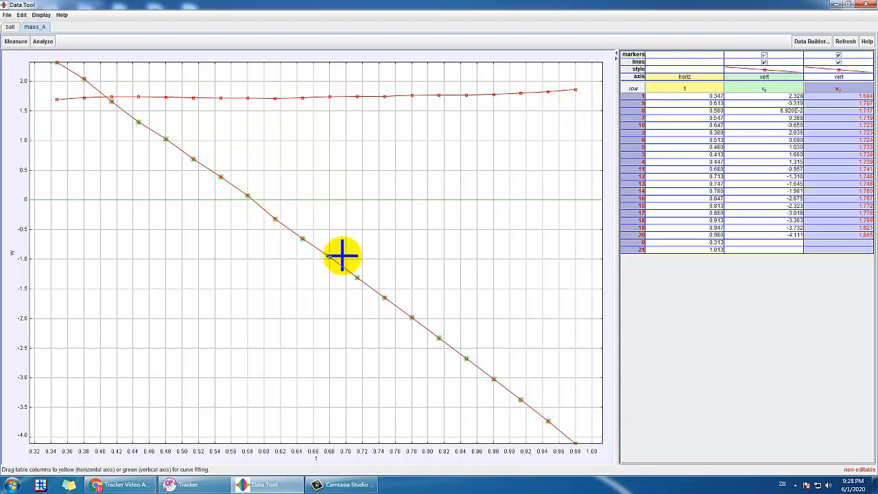
click(764, 62)
click(838, 62)
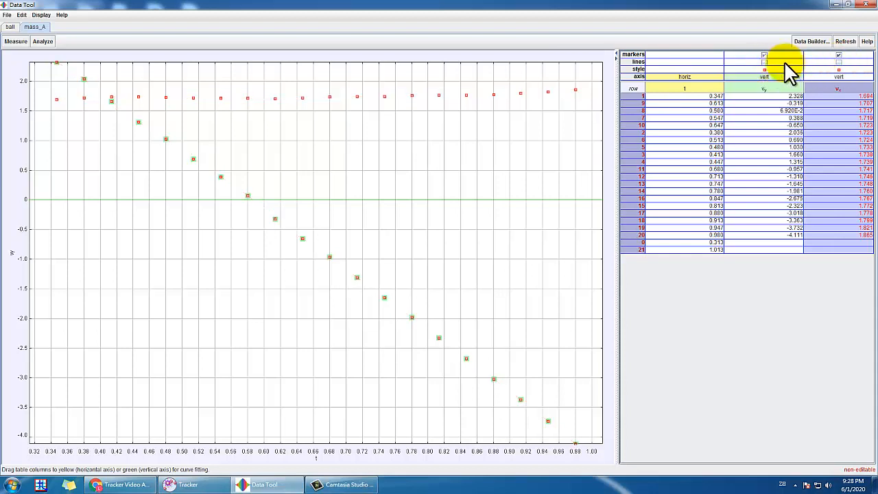
Step: Style the vx data markers as blue circles
click(839, 70)
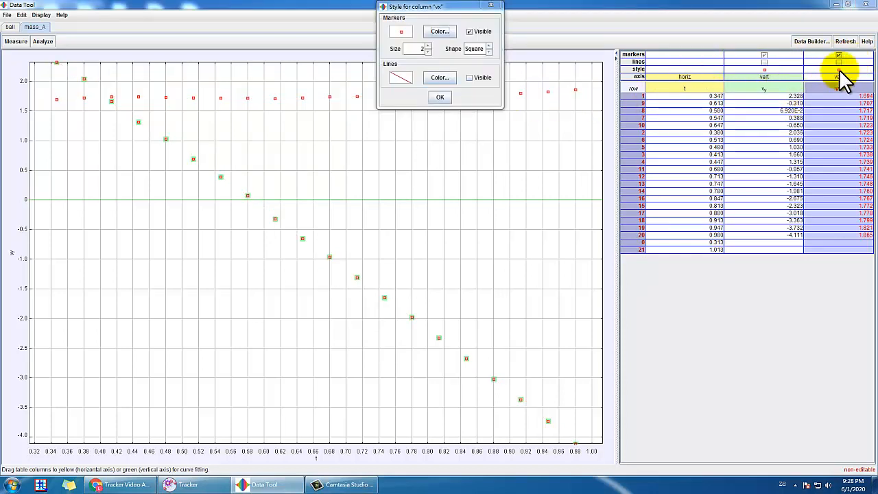
click(440, 32)
click(460, 43)
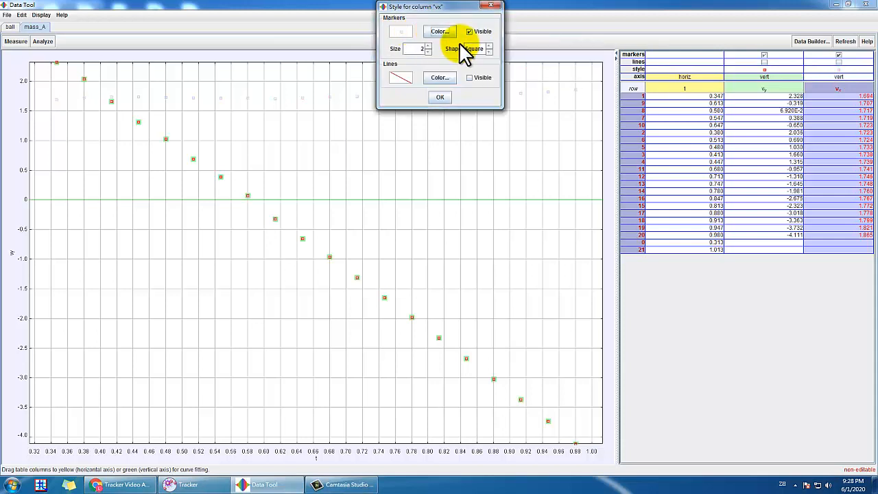
click(441, 31)
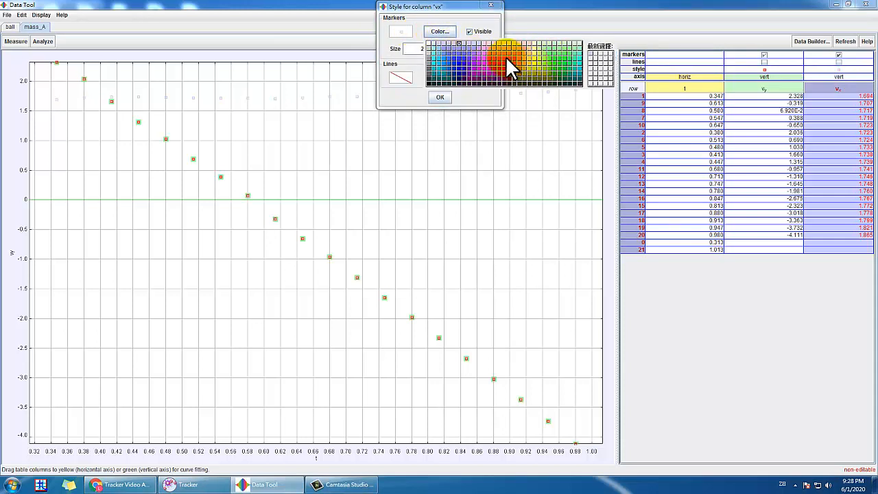
click(459, 58)
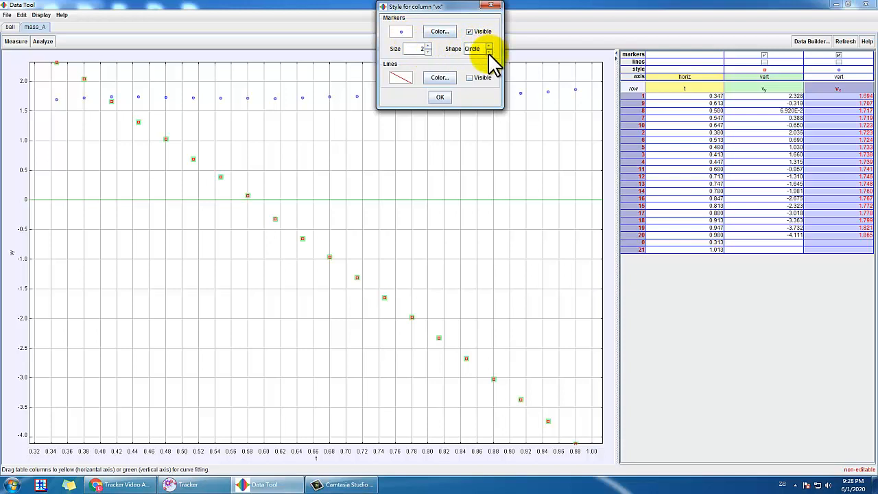
click(442, 96)
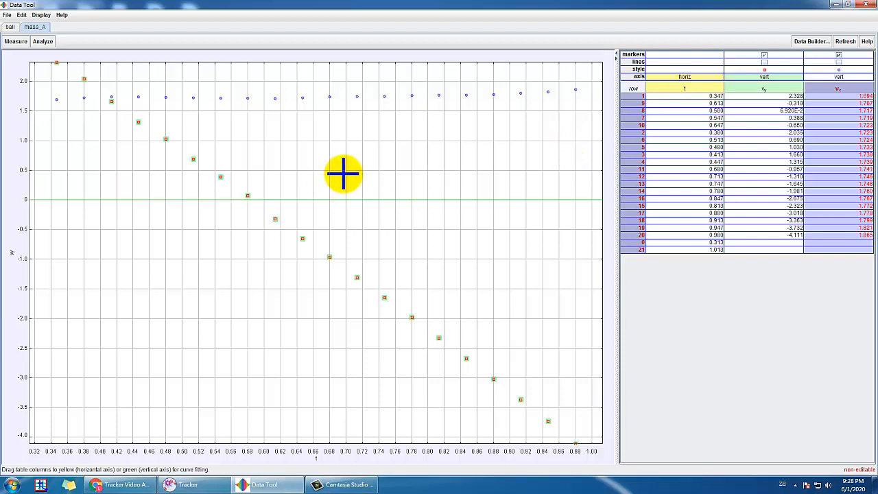
Step: Measure the slope of the vy data and the area under it, and turn off the area measurement
click(18, 42)
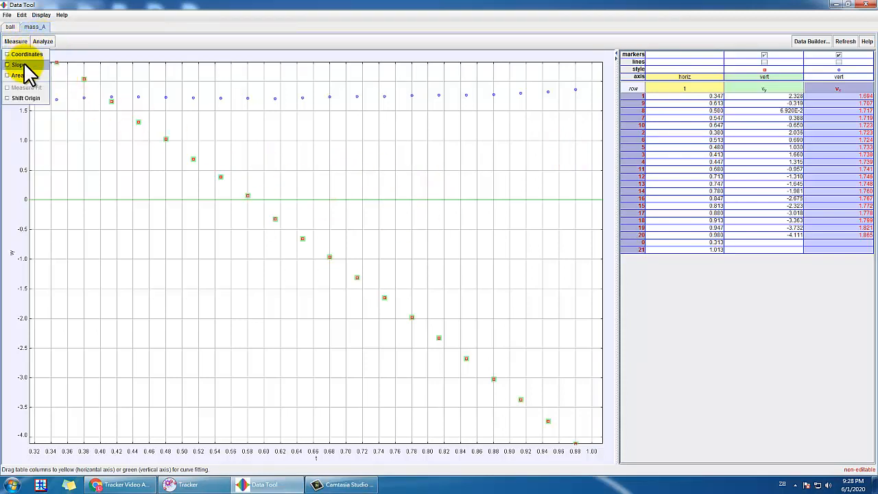
click(24, 64)
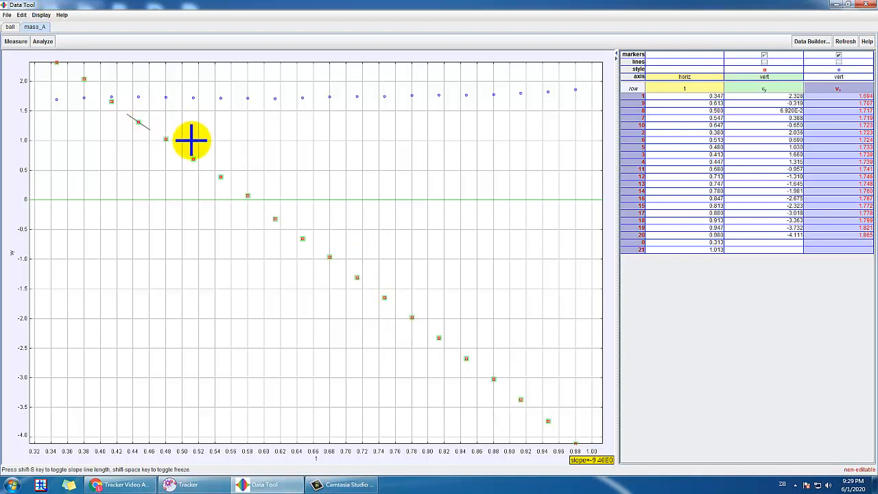
click(16, 42)
click(20, 75)
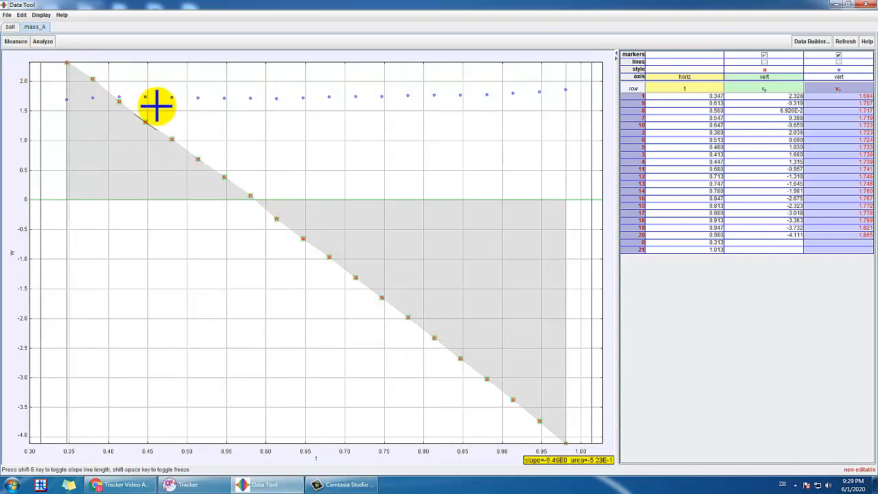
click(16, 41)
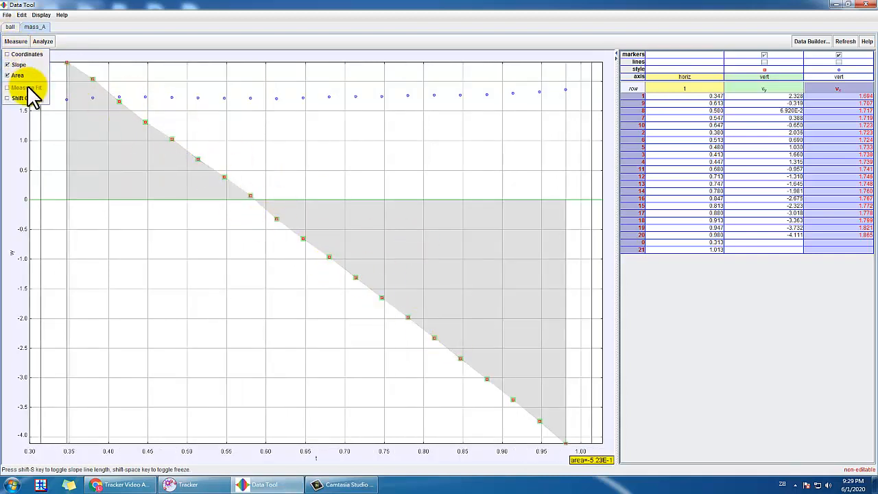
click(21, 76)
Step: Show the curve fitter for the vy data and fit a Line with Autofit enabled
click(51, 41)
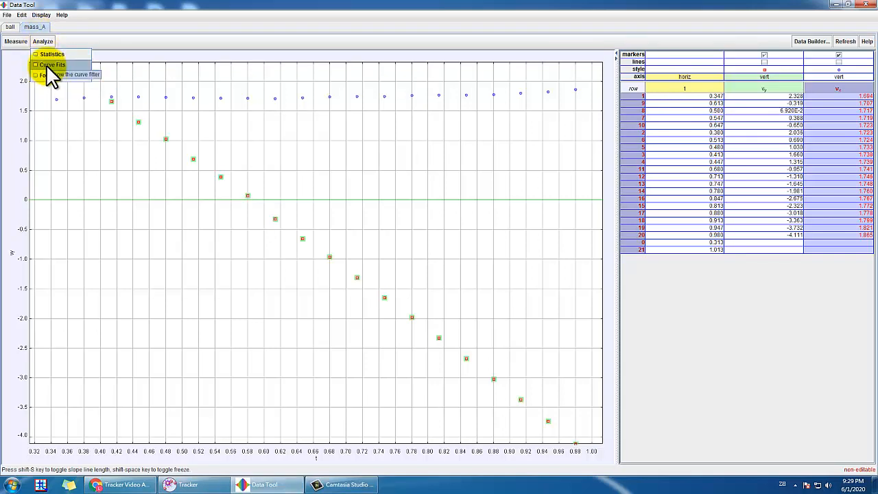
click(46, 65)
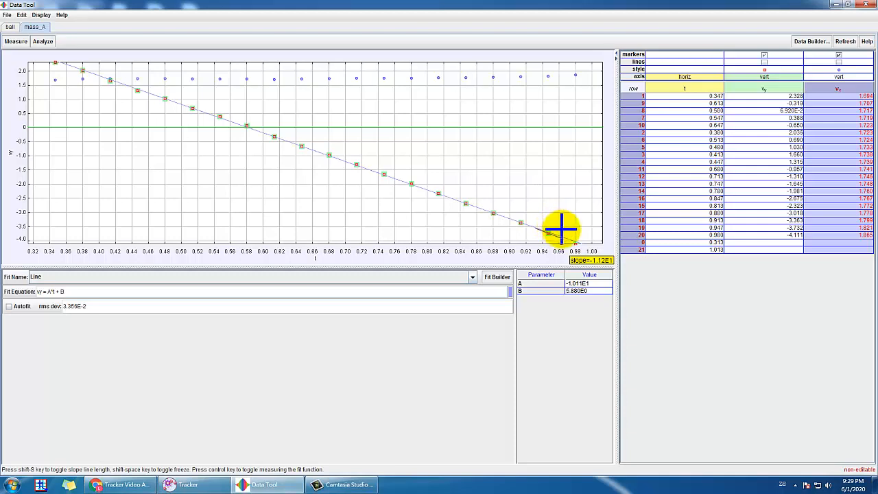
click(8, 306)
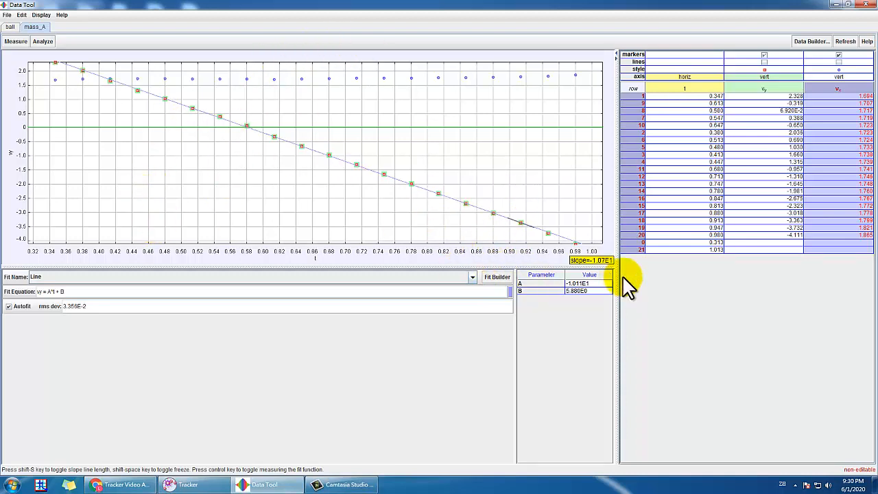
click(472, 276)
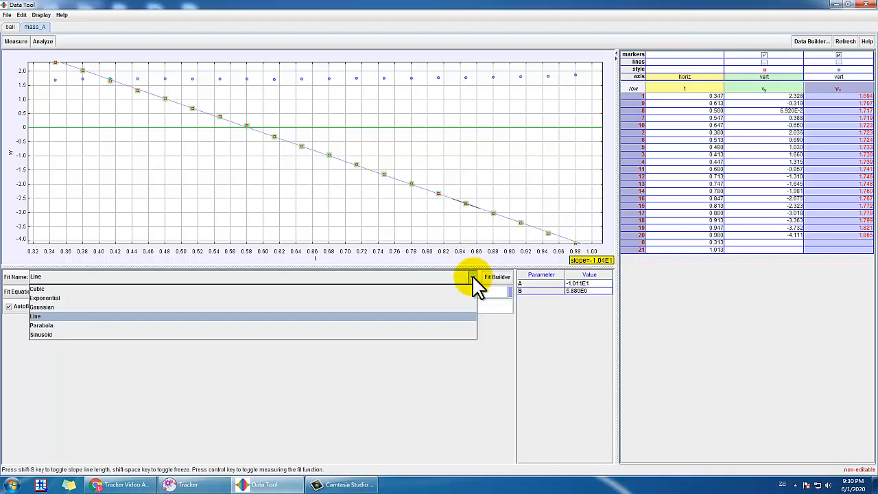
click(66, 316)
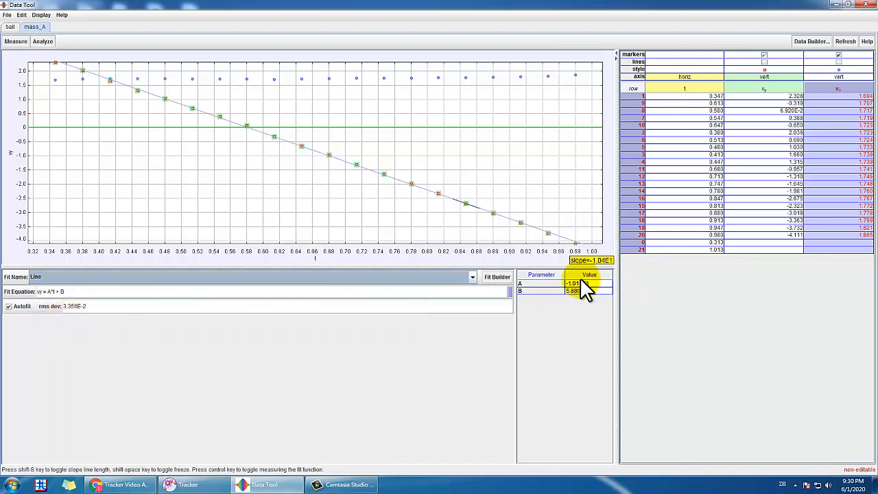
Step: Try the Parabola fit on the vy data and return to the Line fit
click(472, 277)
click(79, 325)
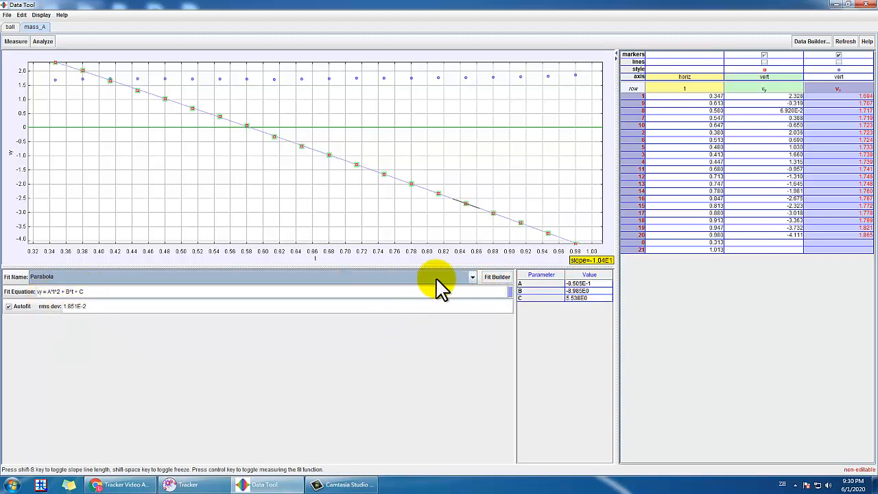
click(472, 277)
click(51, 317)
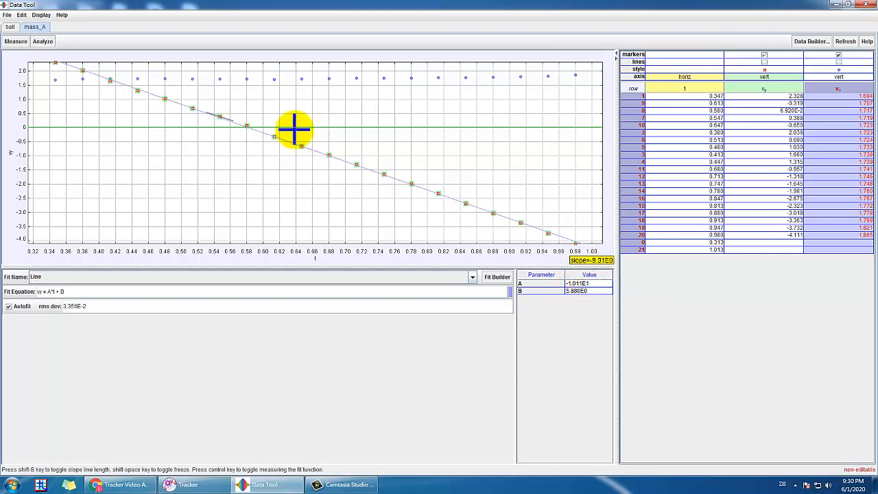
Step: Vary the line fit's parameter A manually in 1.0% and 10% increments to see how the line shifts against the data
click(598, 284)
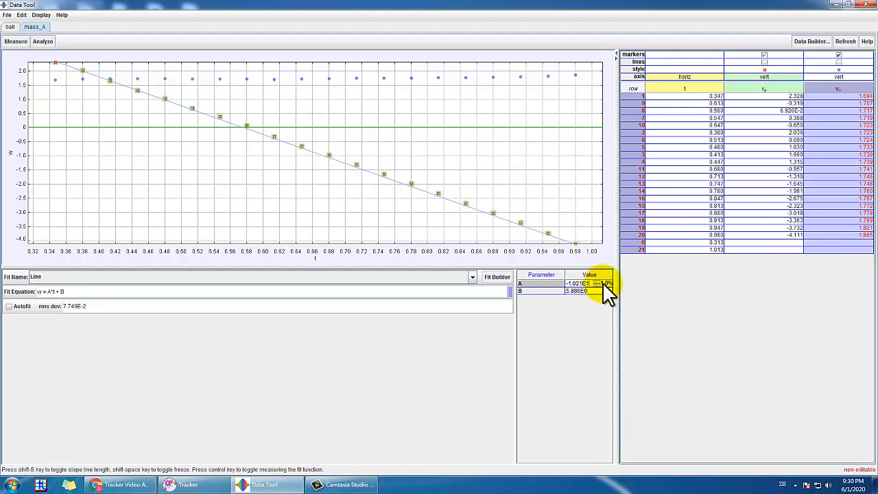
click(604, 283)
click(609, 293)
click(598, 281)
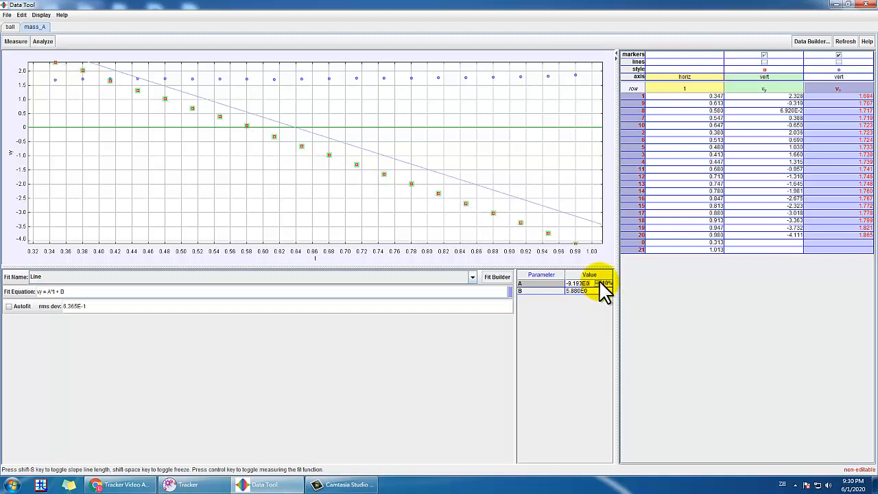
click(597, 285)
click(598, 281)
click(598, 284)
Step: Vary parameter A in 1.0% increments up to -9.809E0 and bring it back to -1.011E1
click(608, 283)
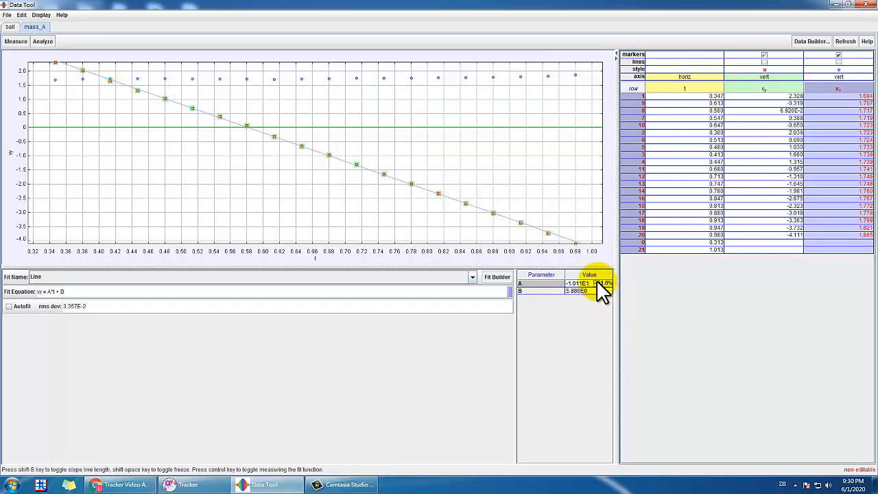
click(597, 283)
click(597, 283)
click(597, 284)
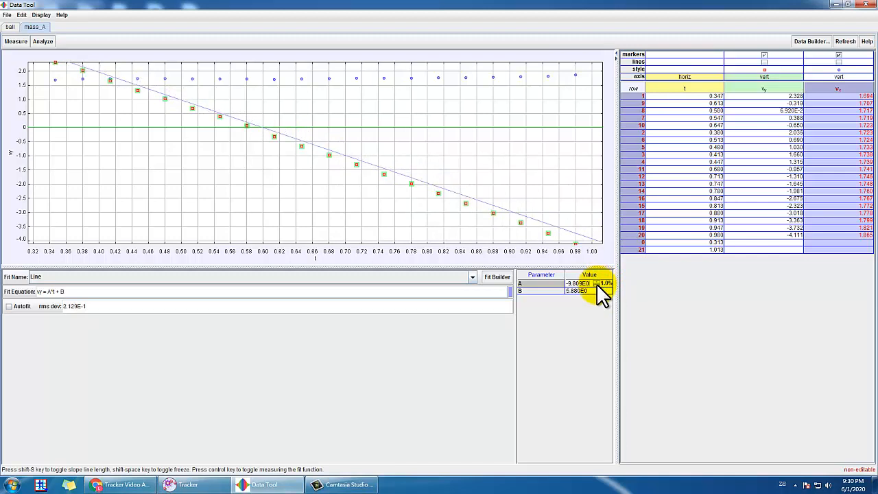
click(596, 285)
click(597, 285)
click(596, 284)
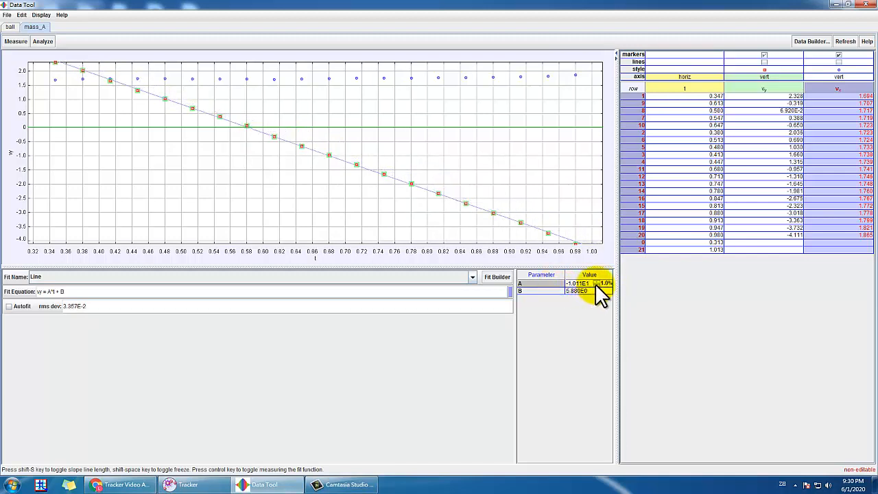
click(596, 286)
click(596, 281)
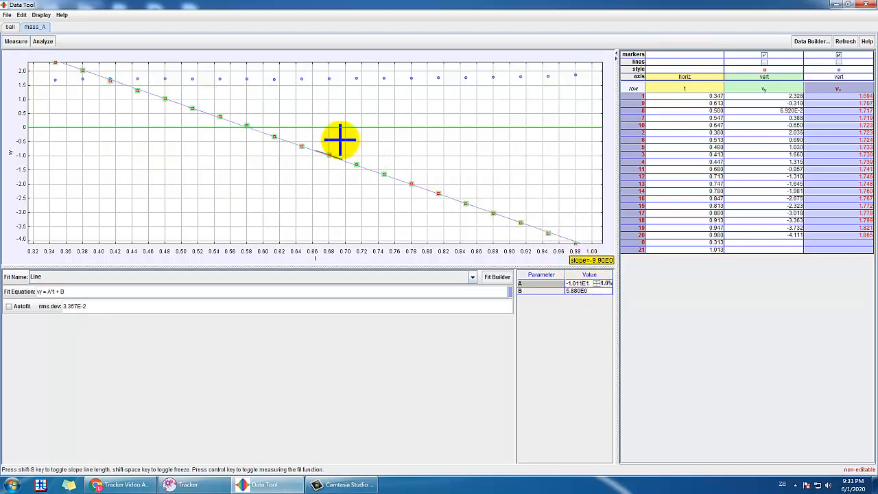
Step: Switch back to Tracker and scrub the BallTossOut video forward to frame 26
click(827, 87)
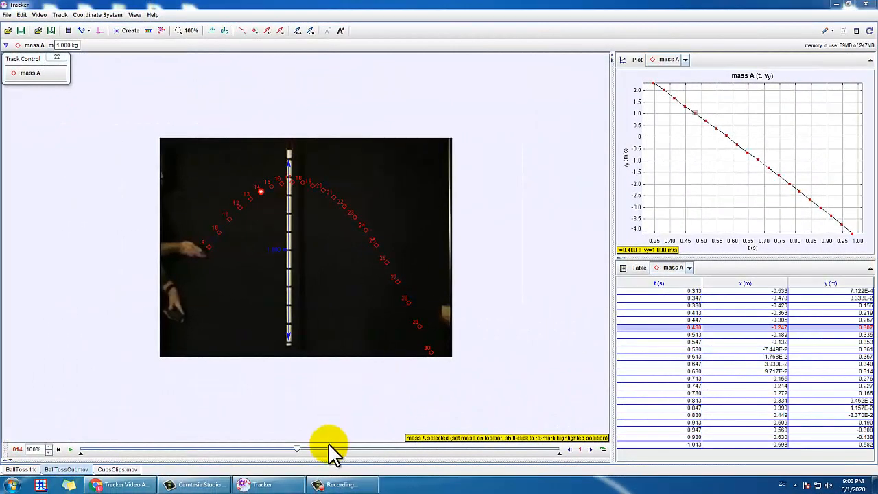
mouse_move(298, 448)
mouse_down()
mouse_move(478, 452)
mouse_move(210, 459)
mouse_move(471, 461)
mouse_up()
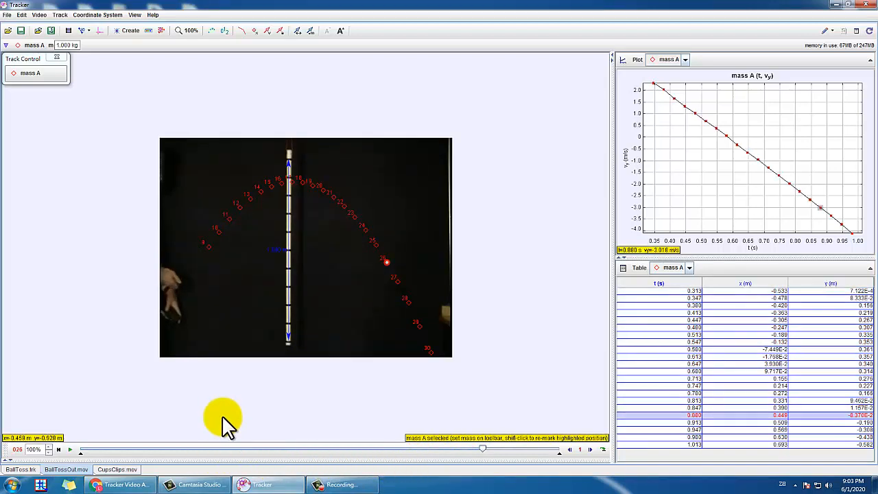
Step: Switch to the CupsClips.mov video, play it and scrub the falling cups to frame 18
click(120, 471)
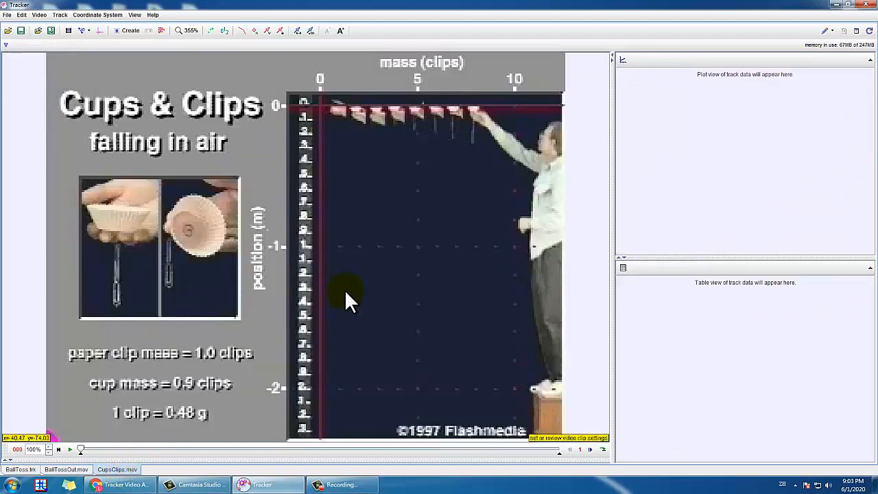
click(71, 449)
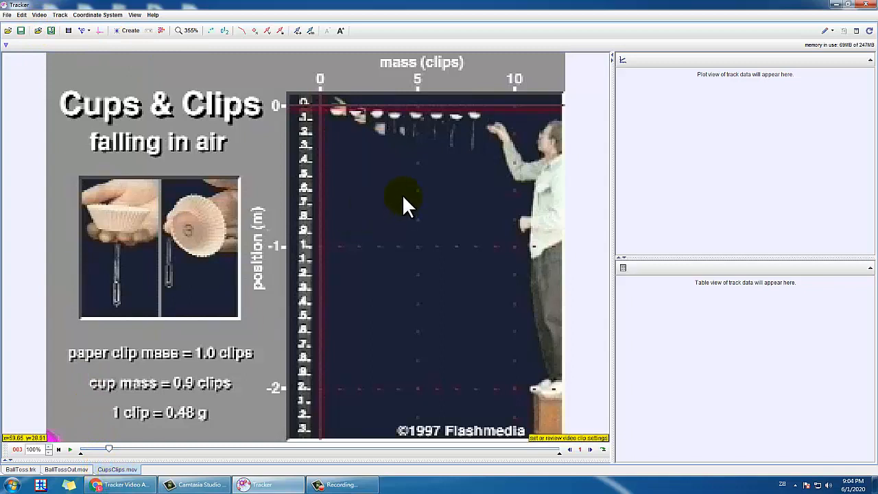
drag(125, 449, 241, 451)
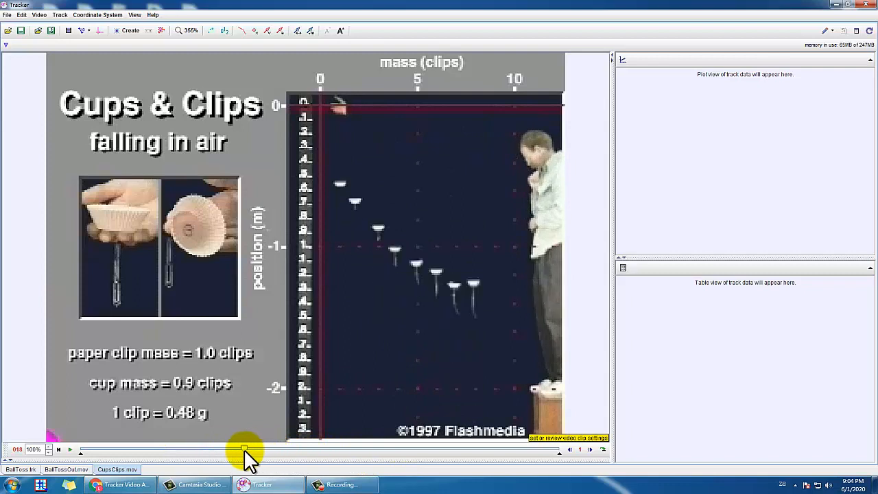